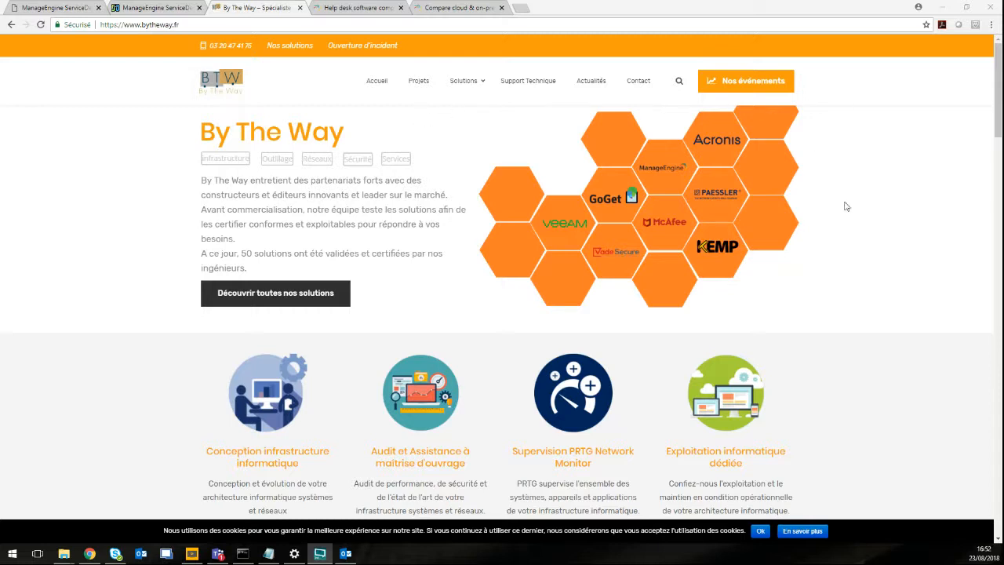
# Open the Gestion de parc informatique page from the Solutions menu's Outillage column.
pyautogui.click(472, 85)
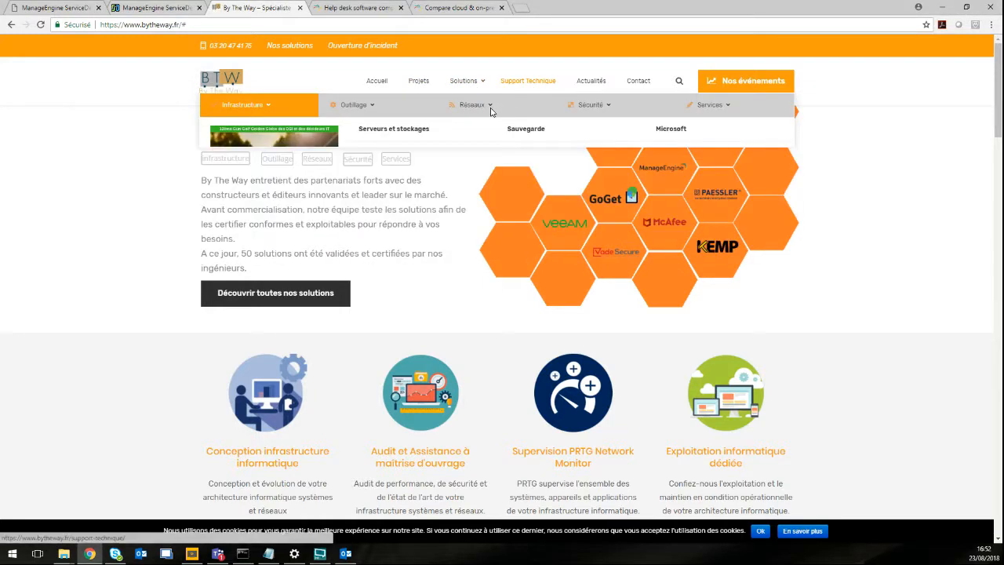
pyautogui.moveTo(475, 83)
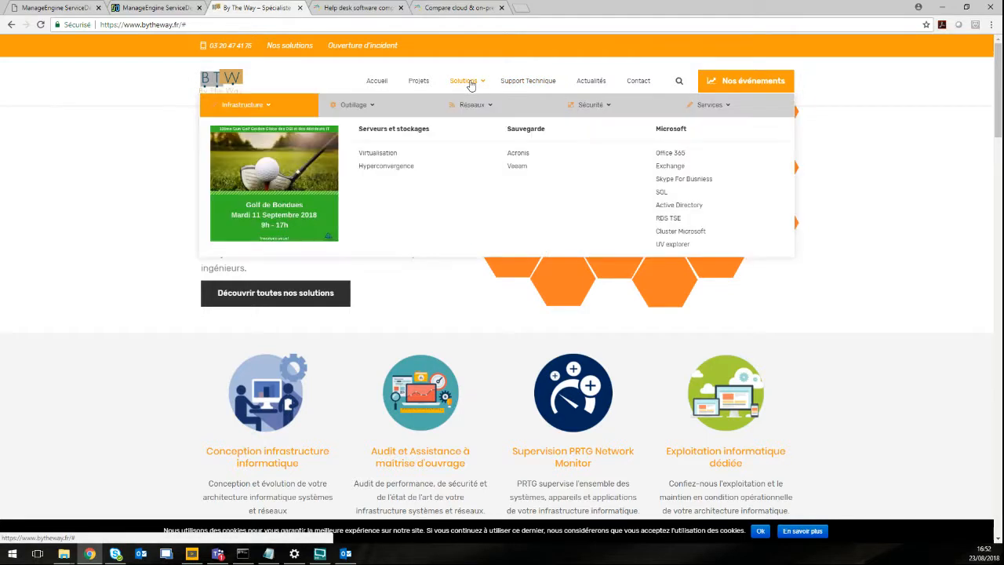
pyautogui.moveTo(369, 108)
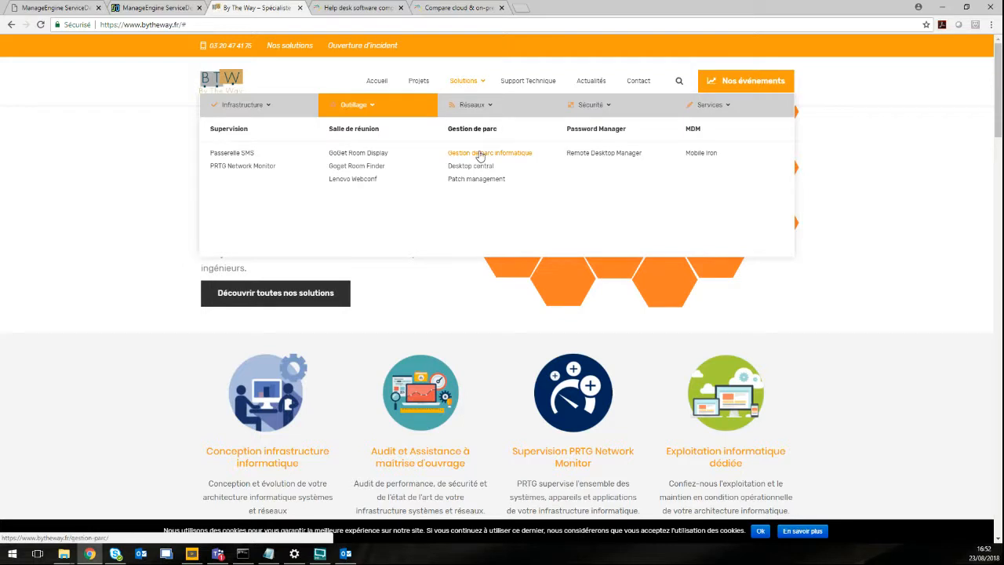
pyautogui.click(480, 155)
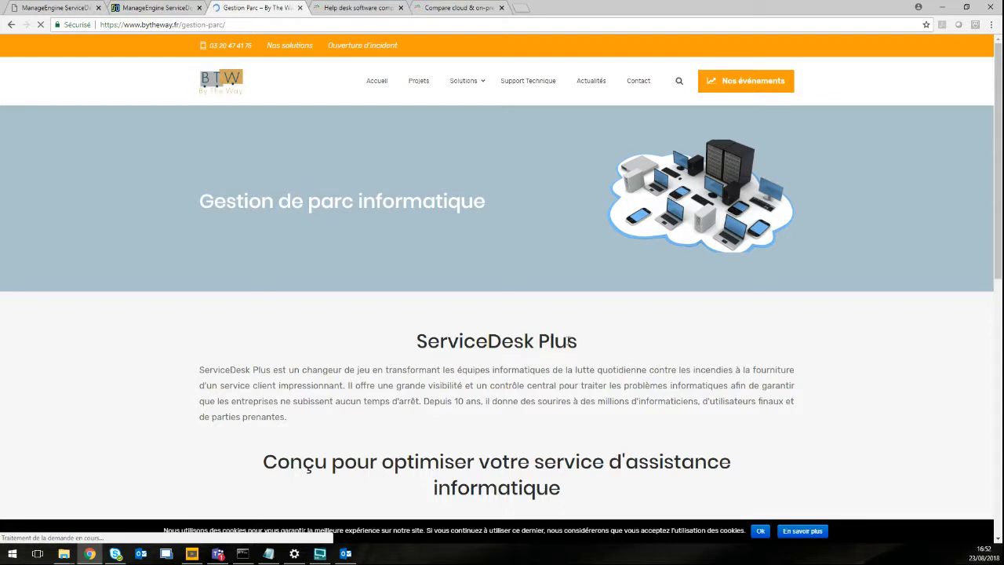
# Scroll through the ServiceDesk Plus description and its six feature highlight boxes.
pyautogui.scroll(-2, 655, 324)
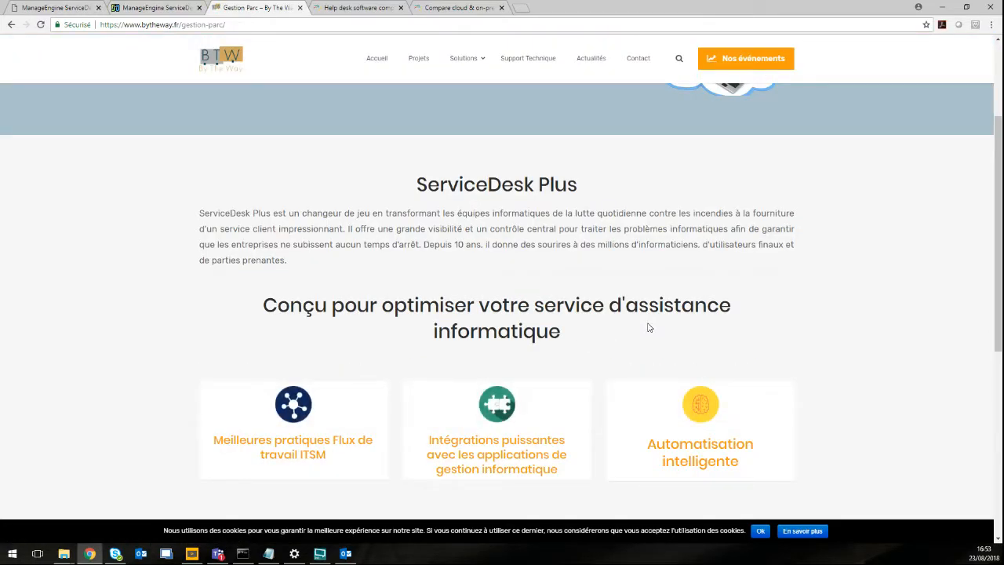
pyautogui.scroll(-3, 691, 329)
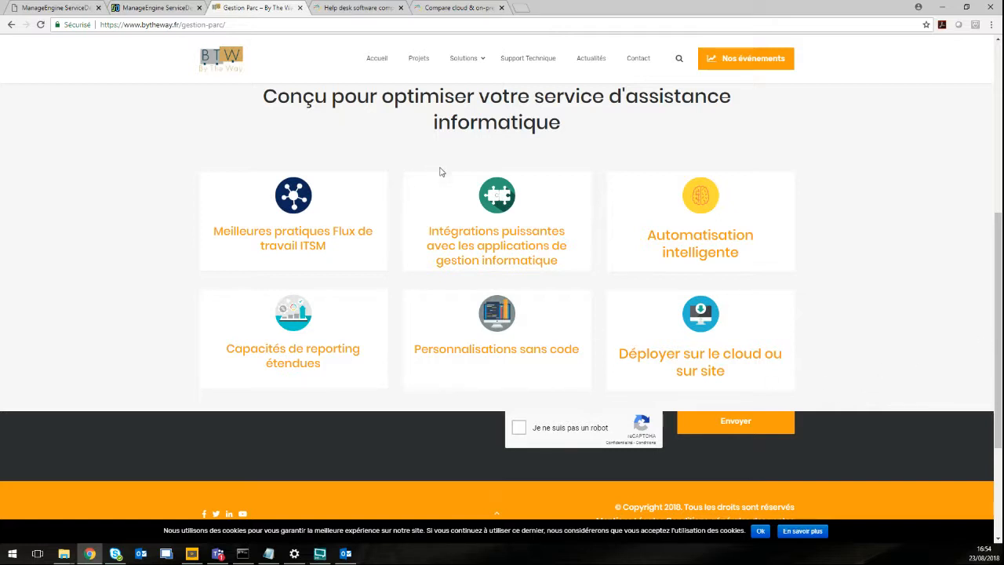
pyautogui.scroll(1, 474, 284)
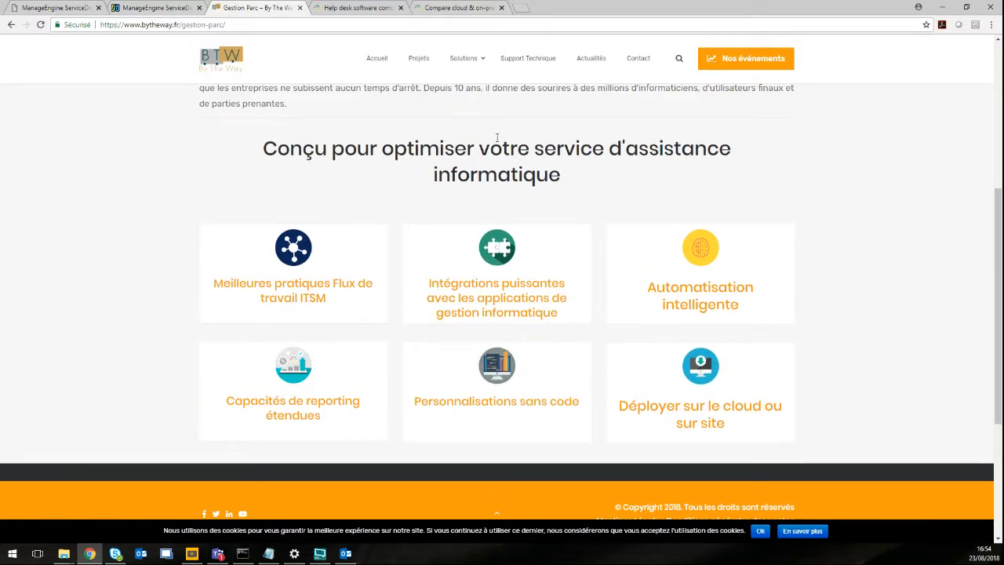
pyautogui.scroll(-1, 507, 179)
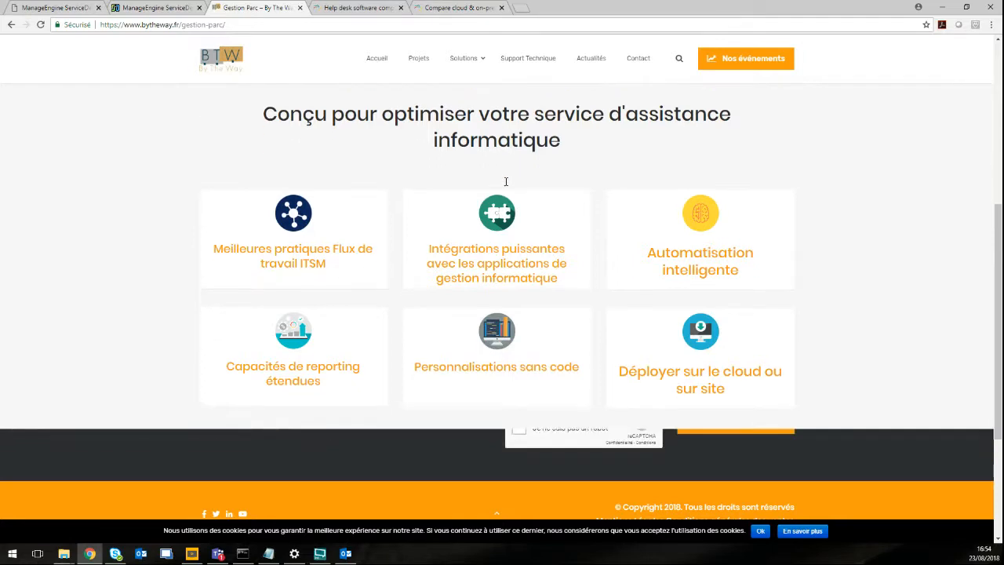
# Switch to the 'Compare cloud & on-prem' tab and view the top of the comparison.
pyautogui.click(470, 8)
pyautogui.scroll(6, 598, 204)
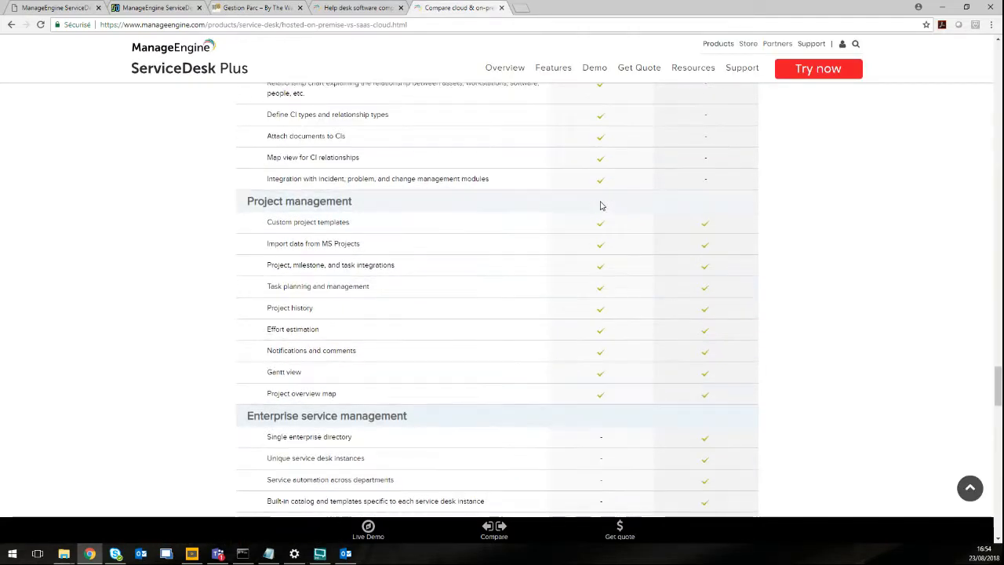
pyautogui.scroll(20, 600, 206)
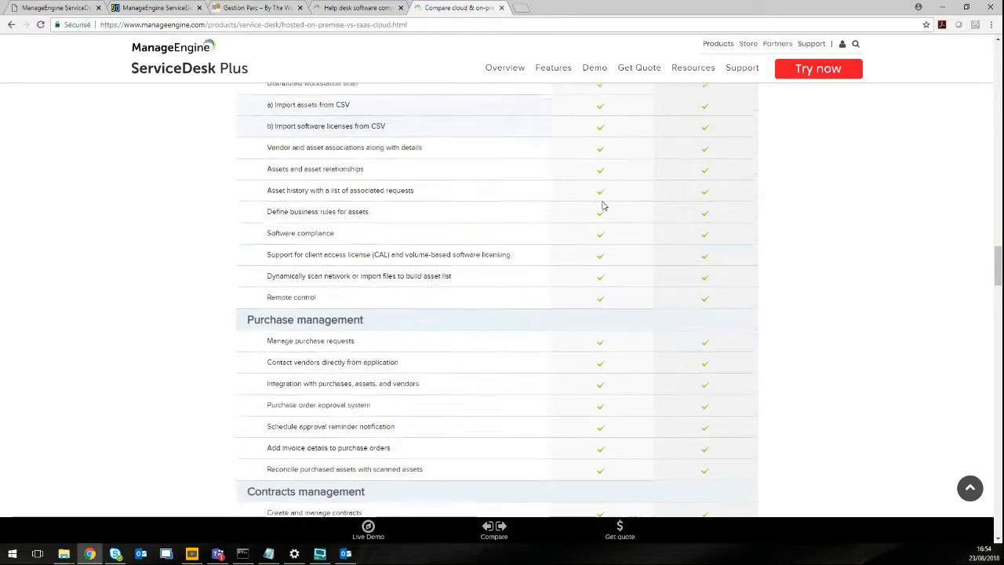
pyautogui.scroll(20, 602, 206)
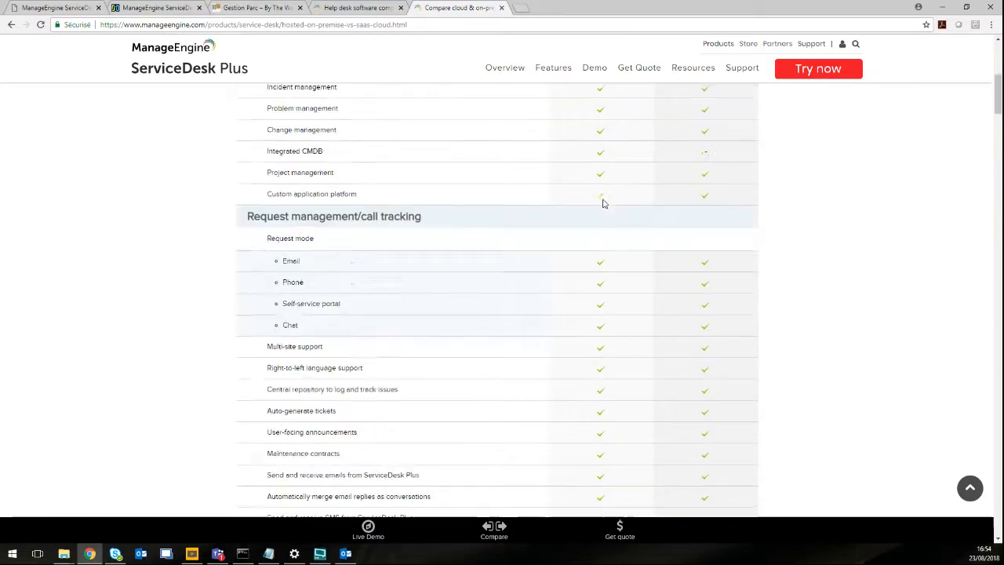
pyautogui.scroll(3, 602, 204)
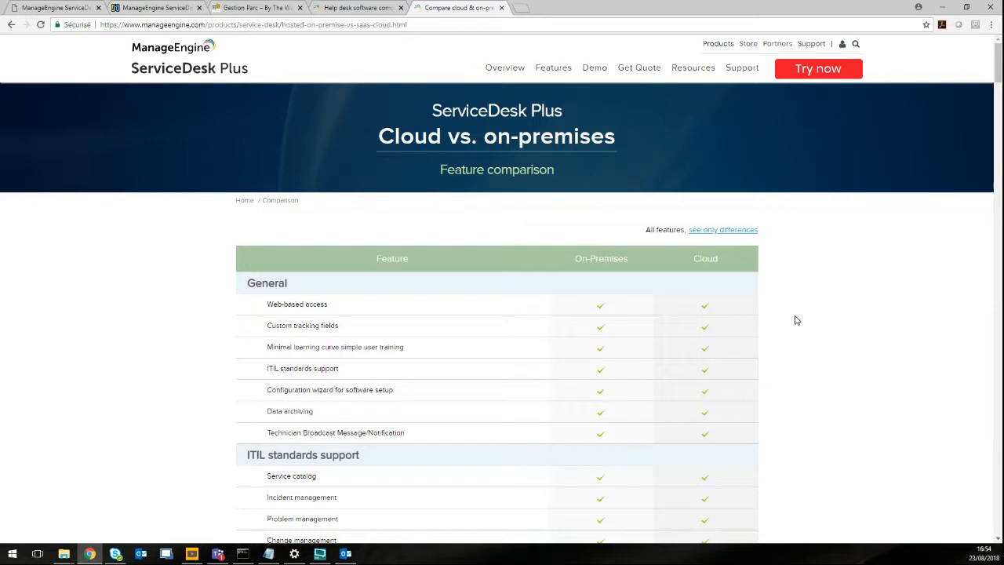
pyautogui.scroll(-2, 808, 311)
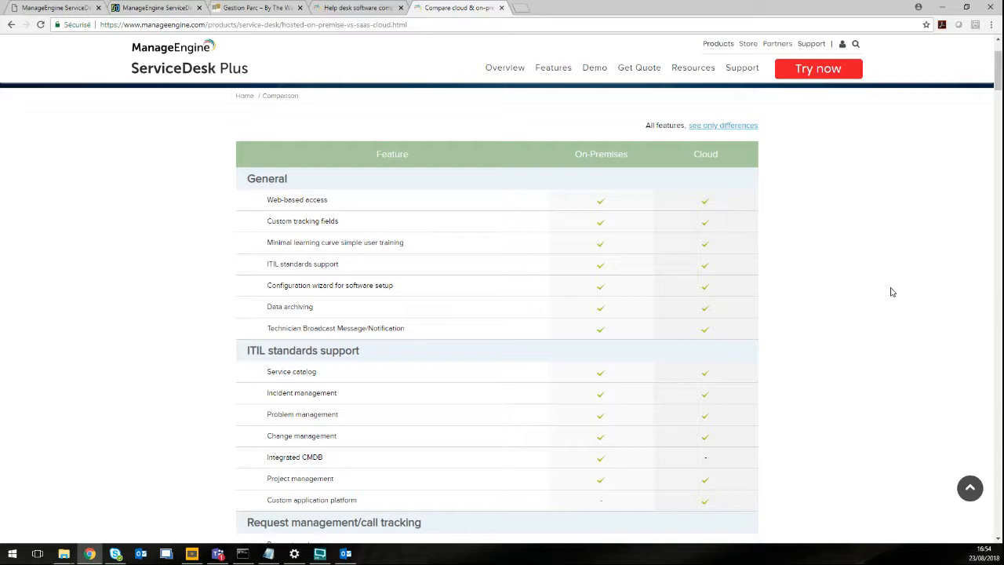
# Scroll through the feature comparison, system requirements and edition pricing sections.
pyautogui.scroll(-1, 843, 238)
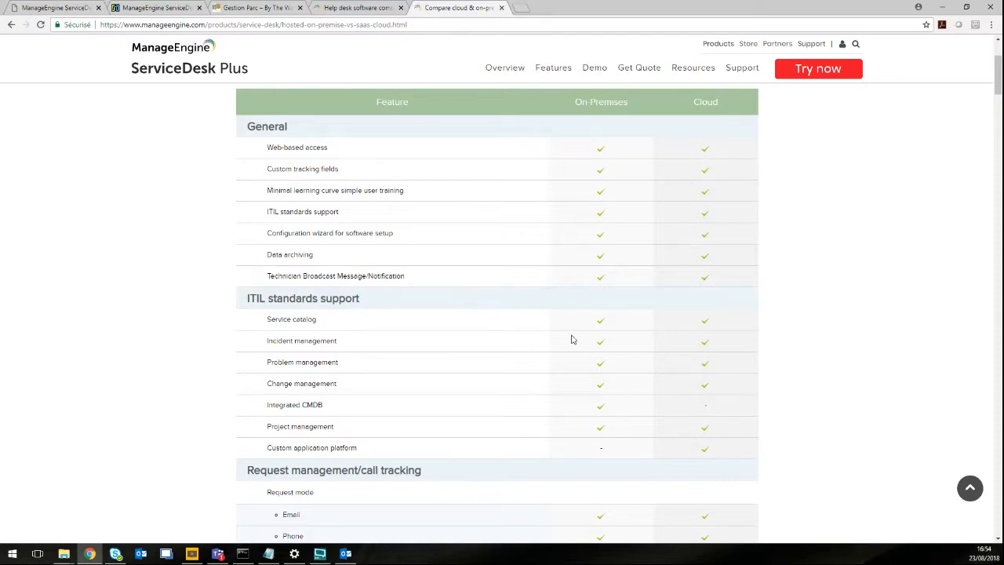
pyautogui.scroll(-5, 831, 309)
pyautogui.scroll(-20, 831, 309)
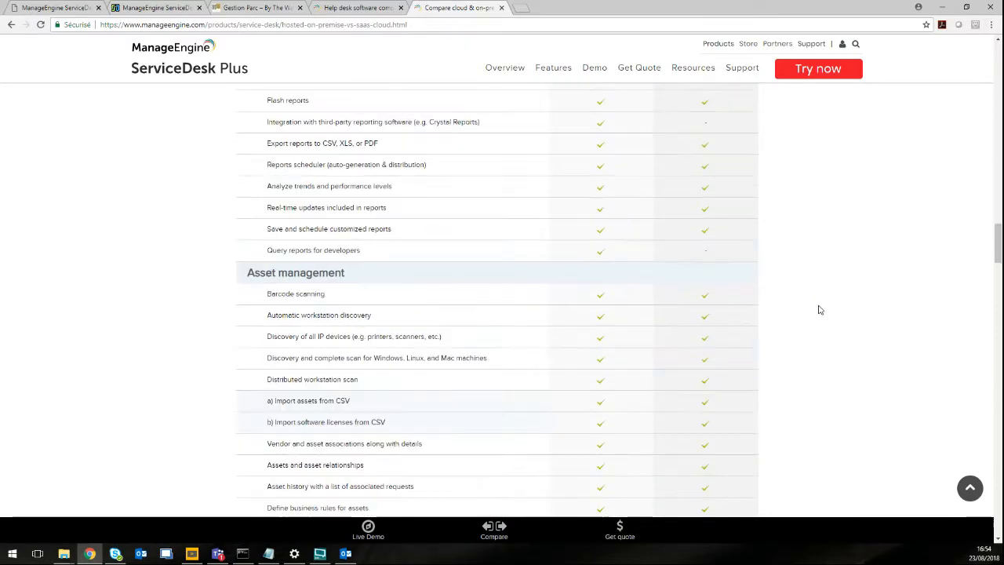
pyautogui.scroll(-3, 820, 309)
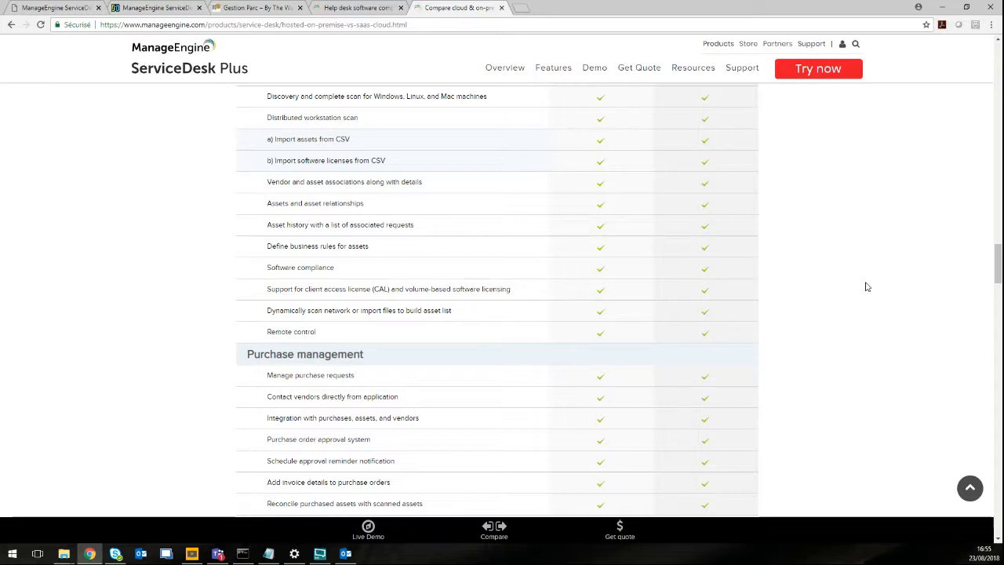
pyautogui.scroll(-1, 843, 308)
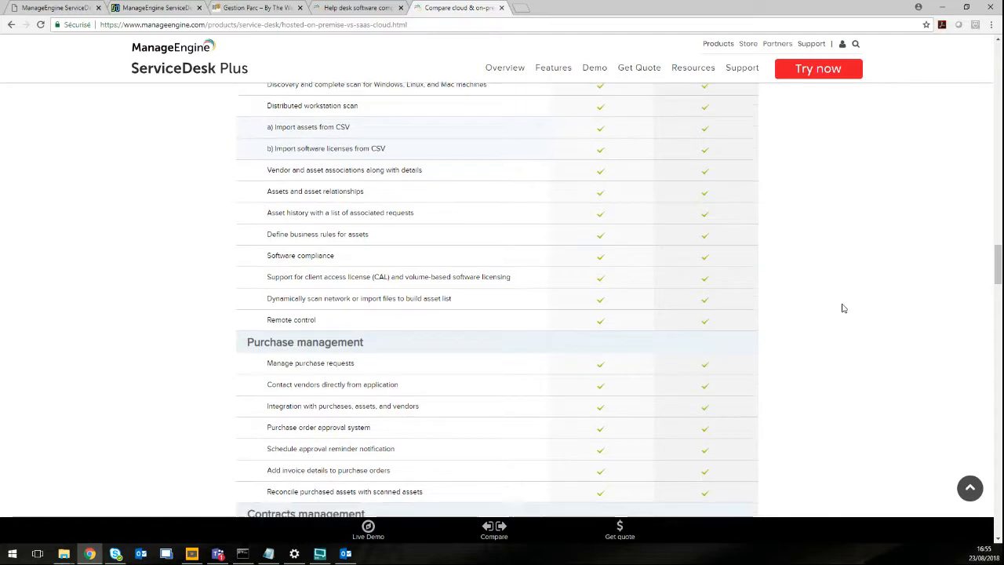
pyautogui.scroll(-10, 842, 308)
pyautogui.scroll(-15, 844, 307)
pyautogui.scroll(-18, 843, 308)
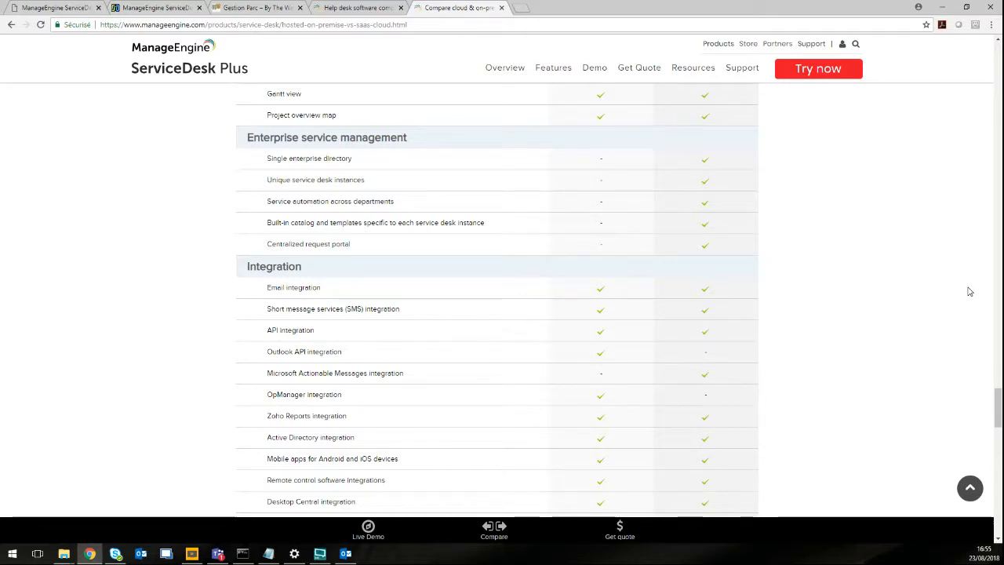
pyautogui.scroll(-4, 757, 318)
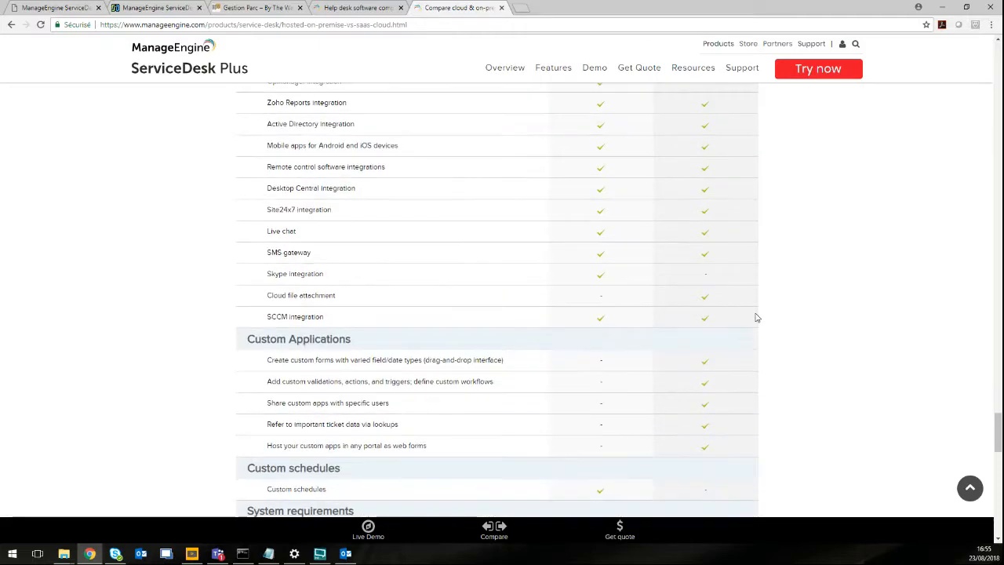
pyautogui.scroll(-5, 756, 318)
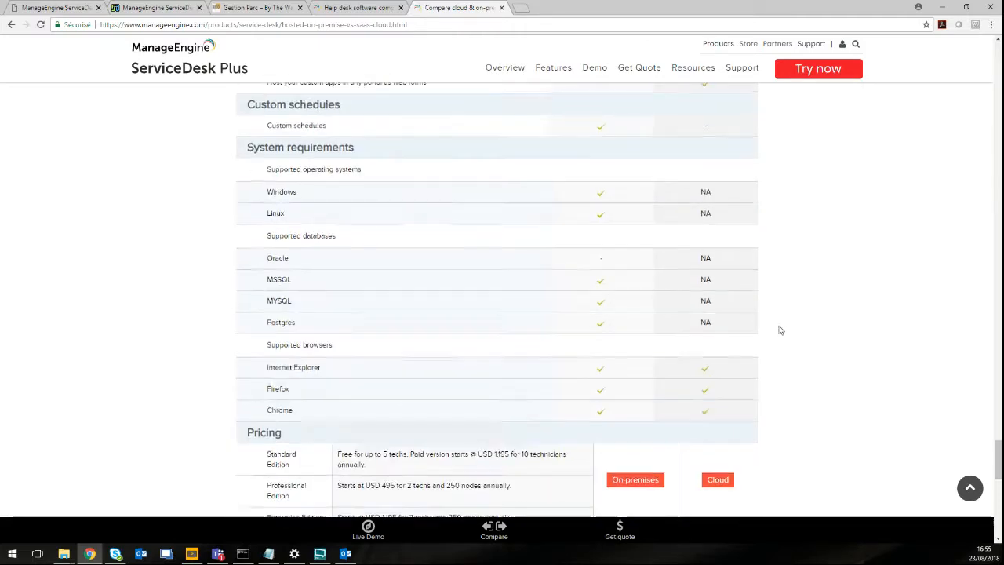
pyautogui.scroll(3, 781, 330)
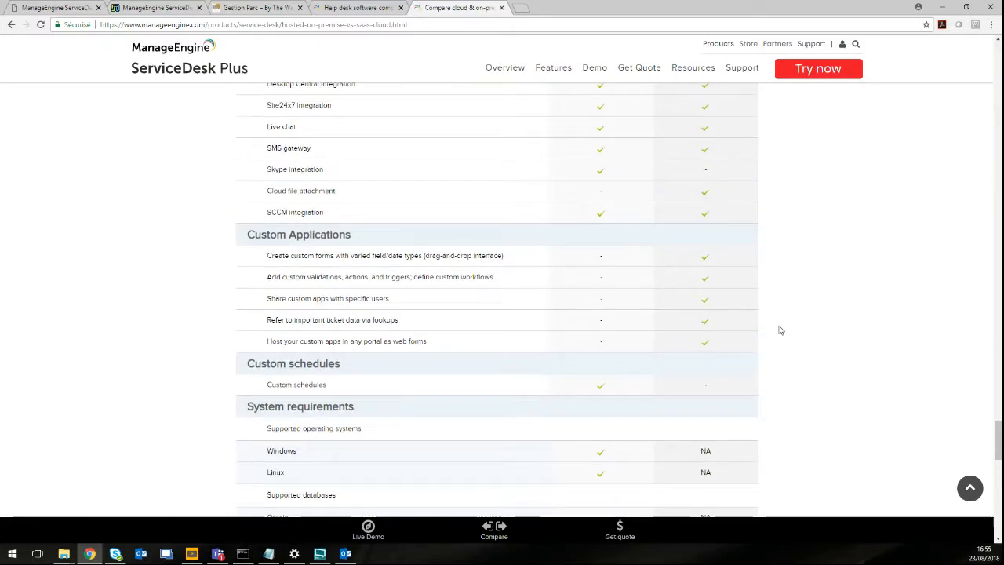
pyautogui.scroll(-3, 780, 330)
pyautogui.scroll(1, 780, 330)
pyautogui.scroll(10, 780, 330)
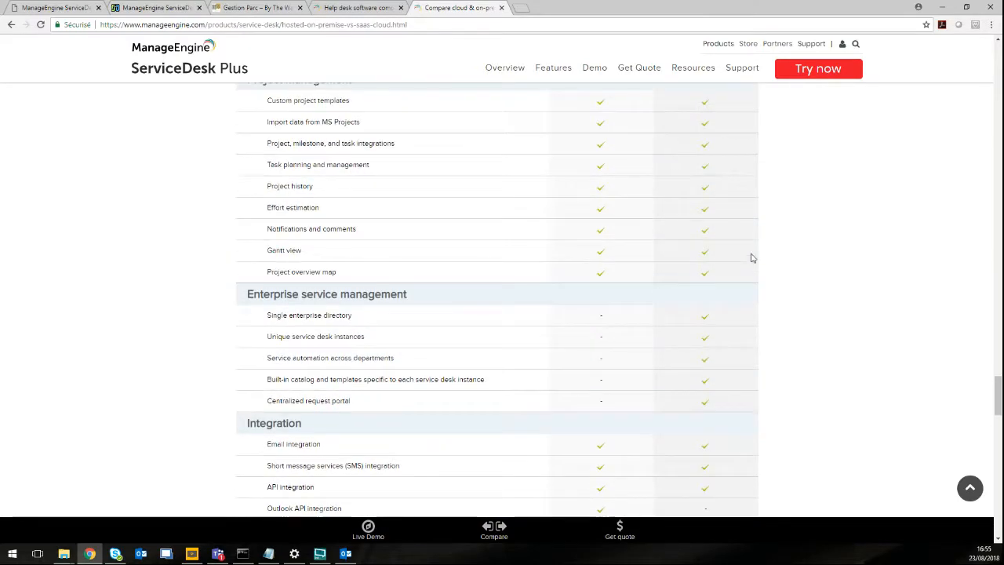
# Switch to the French editions comparison page and read the Version Professionnel description.
pyautogui.click(371, 10)
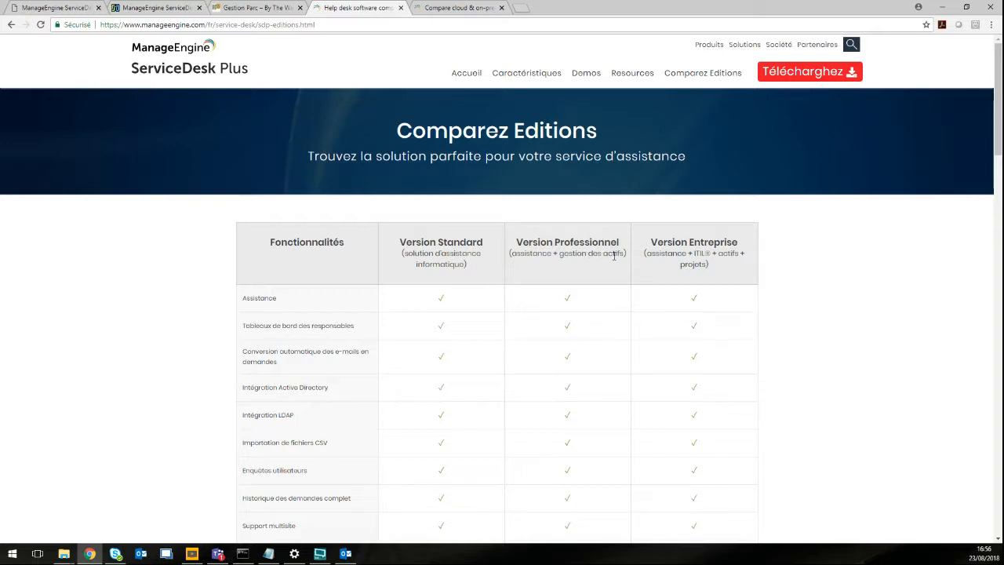
pyautogui.moveTo(623, 255); pyautogui.dragTo(572, 259)
pyautogui.click(571, 266)
pyautogui.scroll(-5, 580, 267)
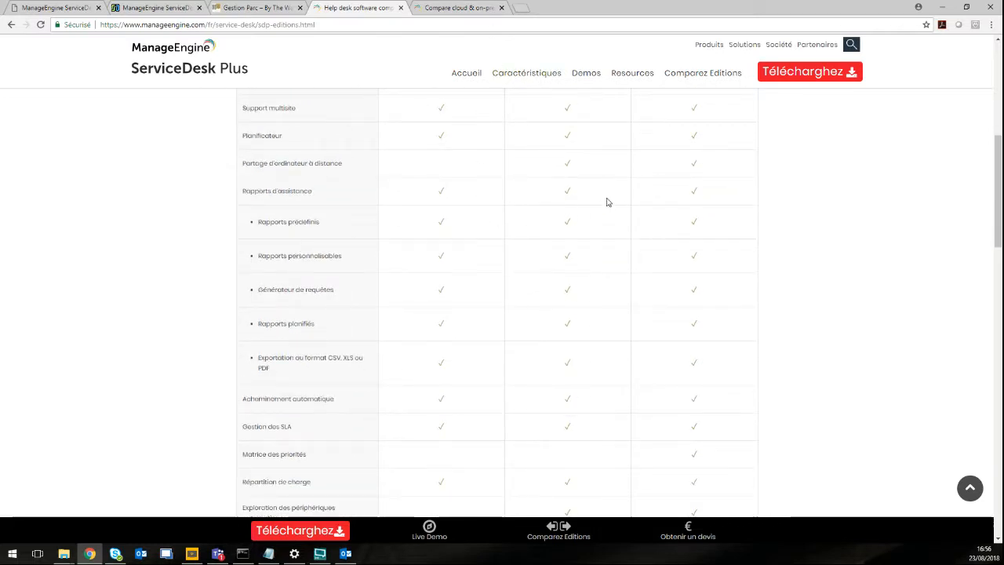
pyautogui.scroll(-1, 674, 245)
pyautogui.scroll(-4, 675, 244)
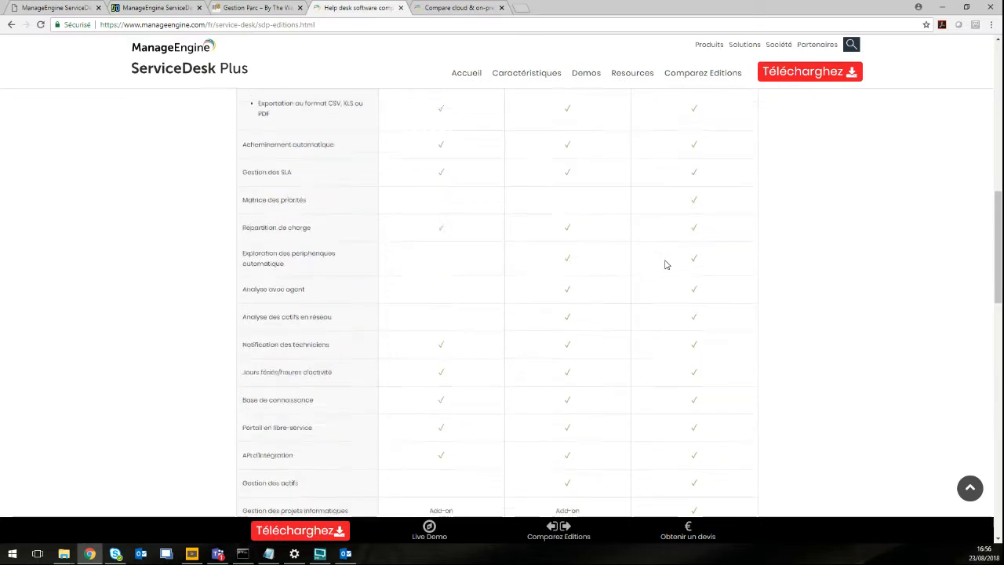
pyautogui.scroll(-5, 584, 286)
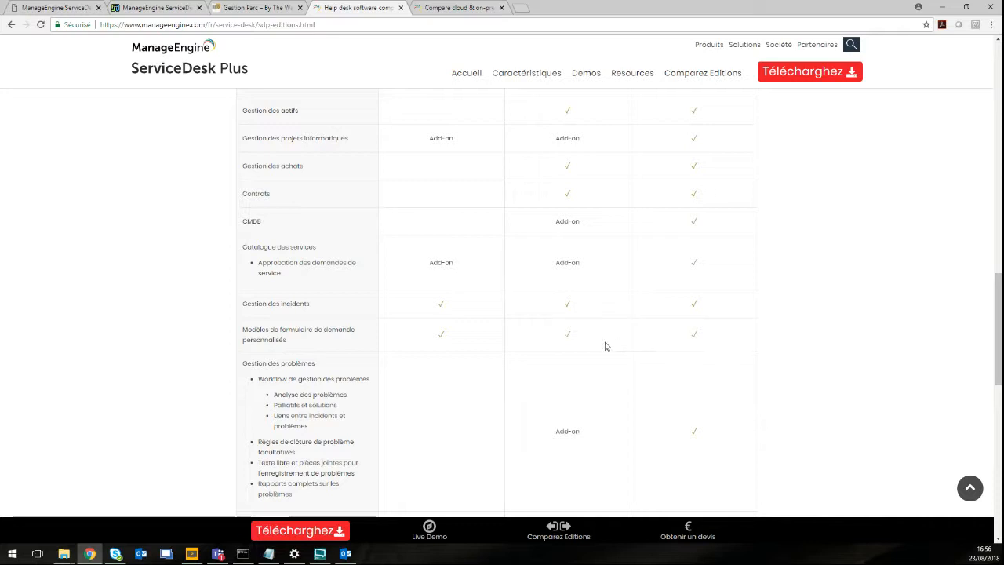
pyautogui.scroll(2, 605, 346)
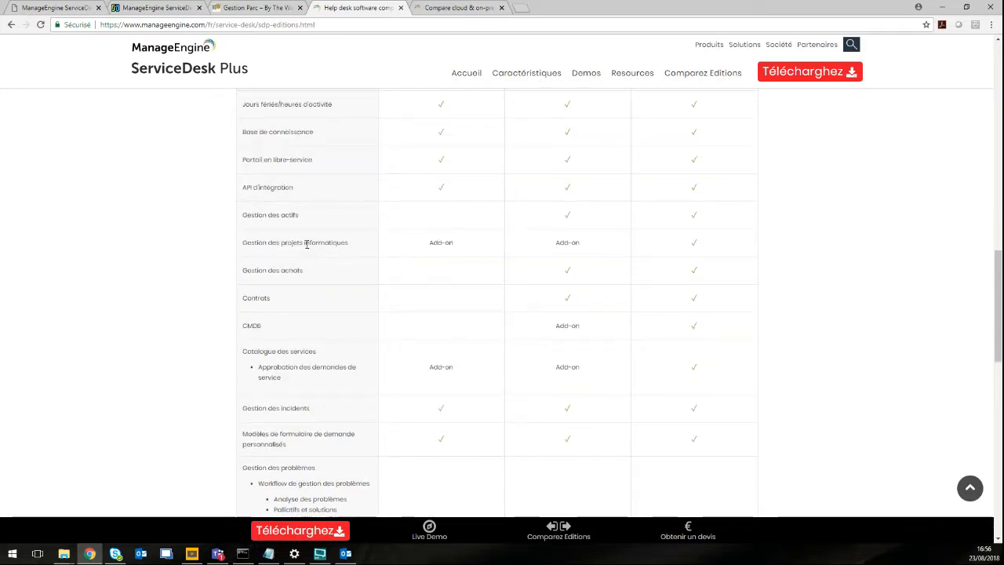
# Scroll the Comparez Editions table down to the Windows, Linux, PostgreSQL, MySQL and MS SQL rows.
pyautogui.moveTo(308, 216); pyautogui.dragTo(235, 220)
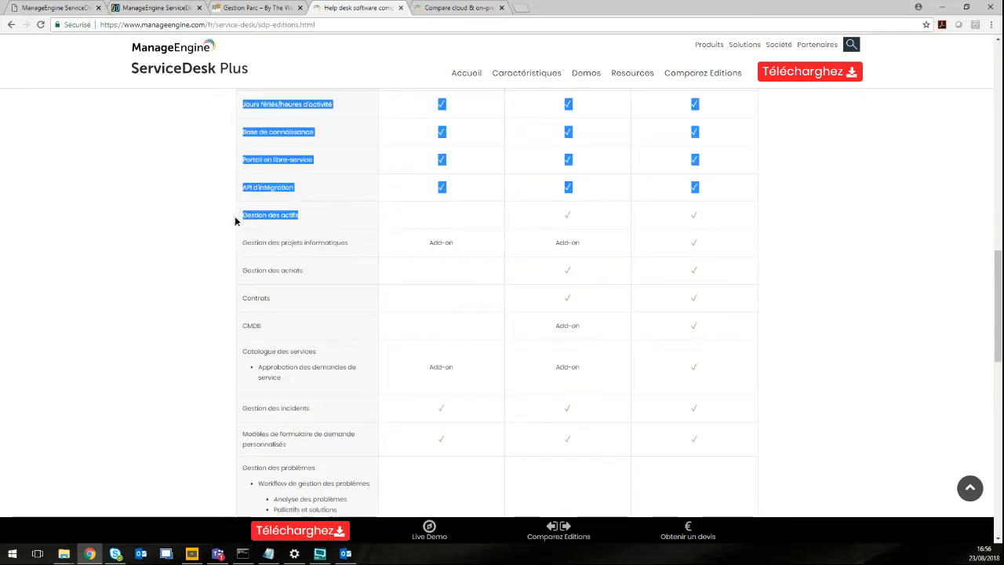
pyautogui.click(324, 221)
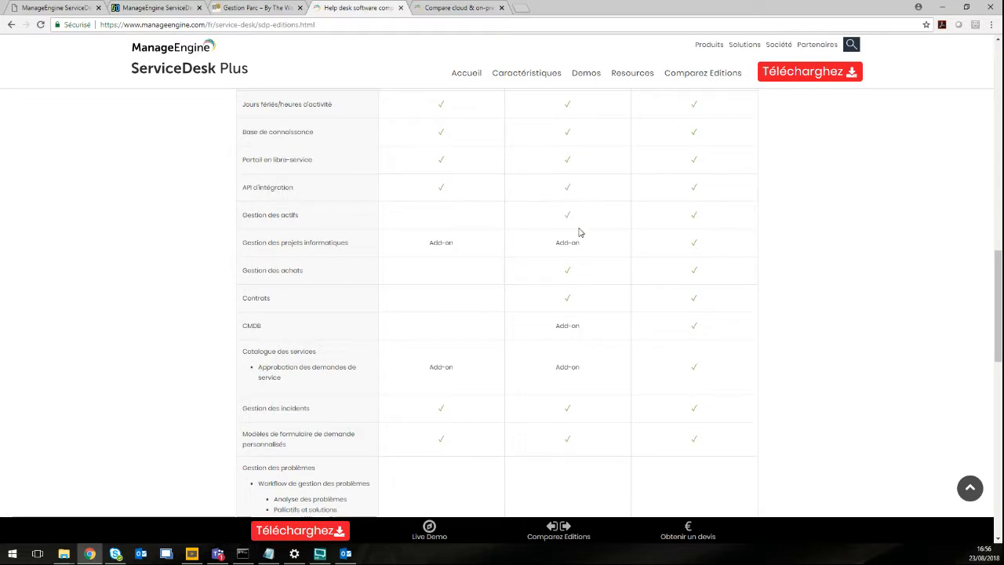
pyautogui.scroll(15, 579, 232)
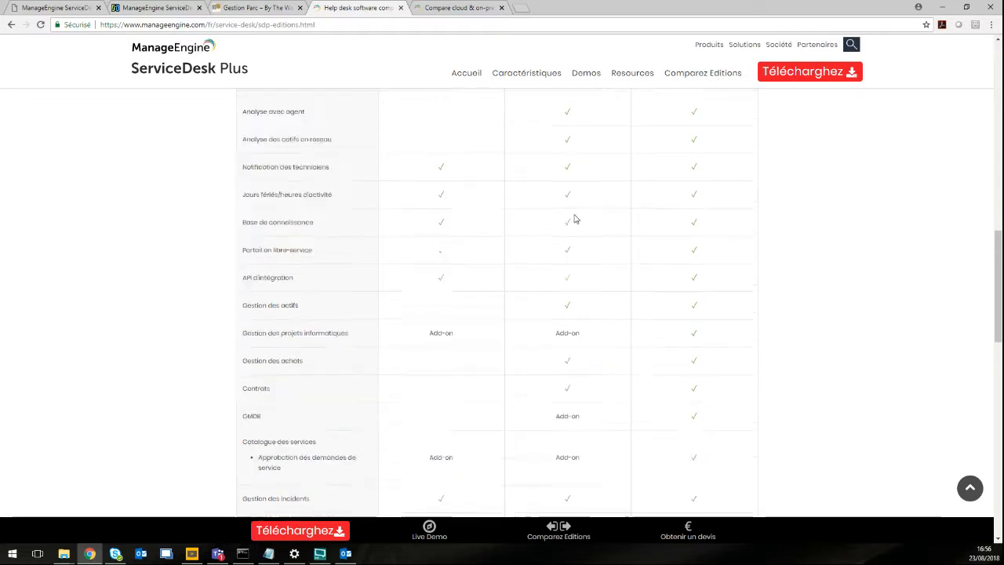
pyautogui.scroll(-10, 574, 212)
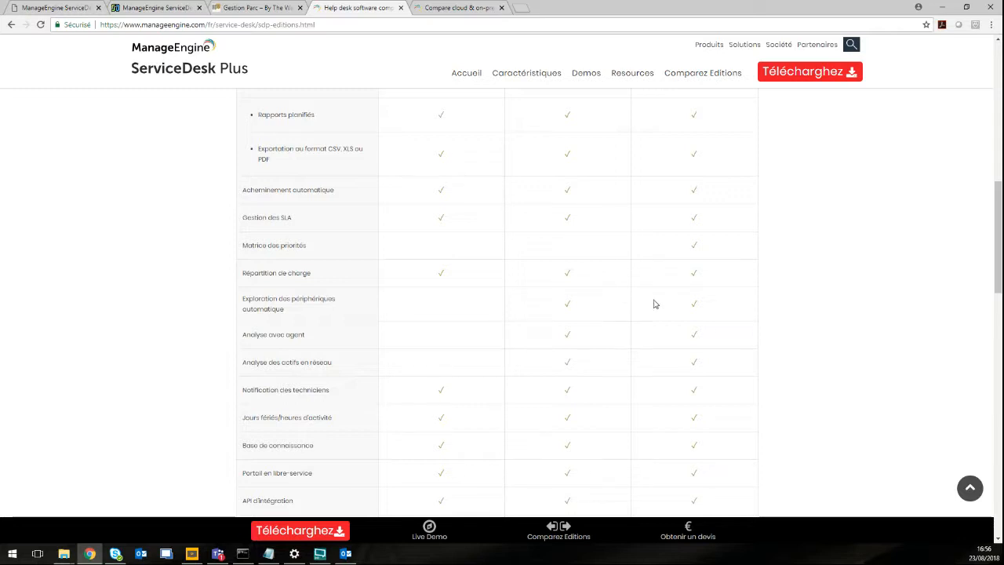
pyautogui.scroll(5, 613, 320)
pyautogui.scroll(4, 615, 322)
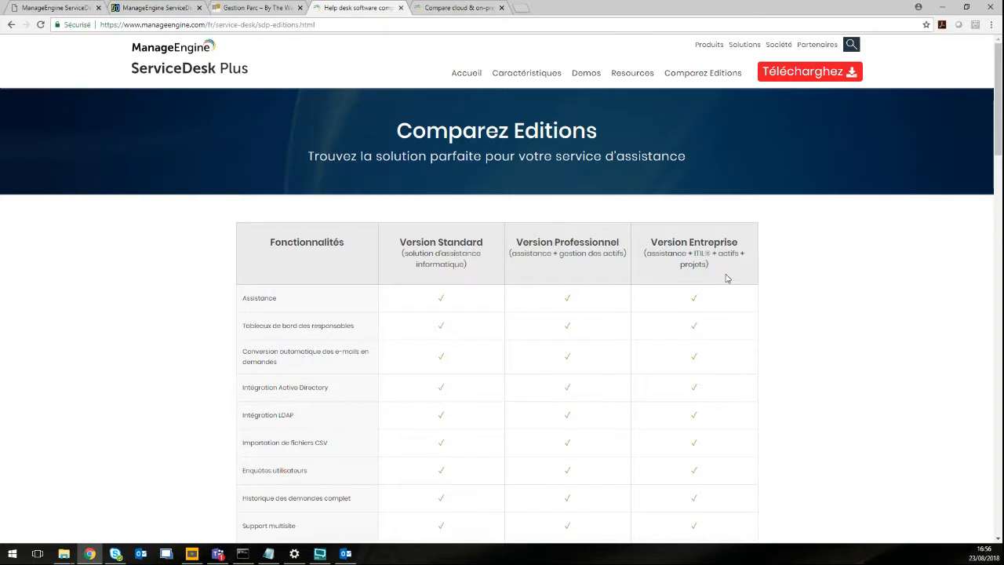
pyautogui.scroll(-1, 726, 277)
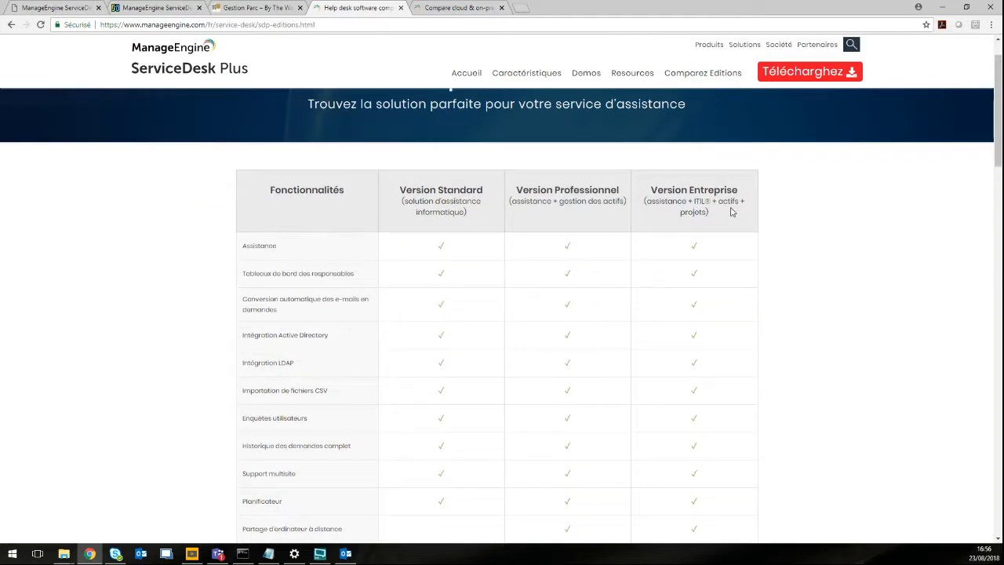
pyautogui.scroll(-10, 715, 246)
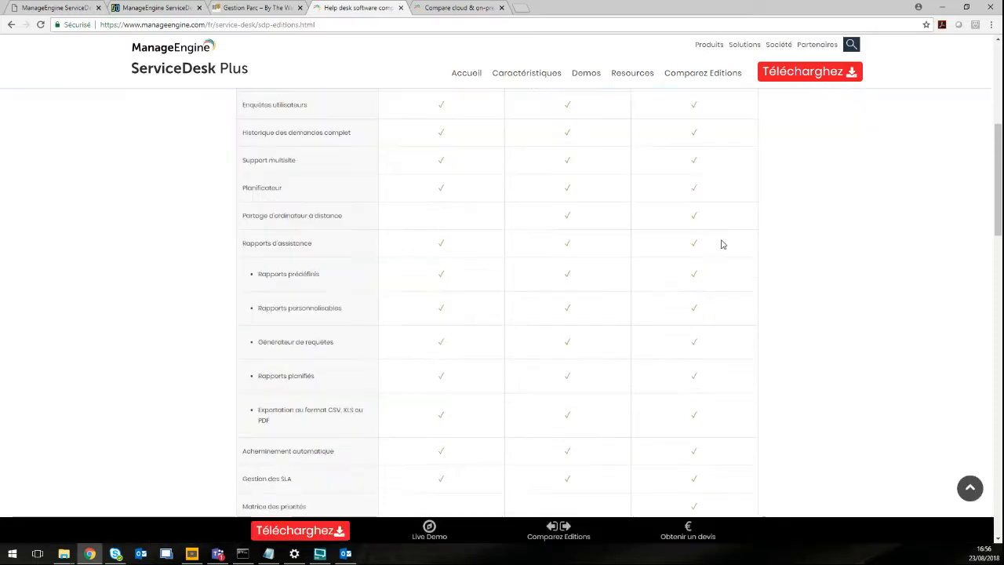
pyautogui.scroll(-6, 718, 244)
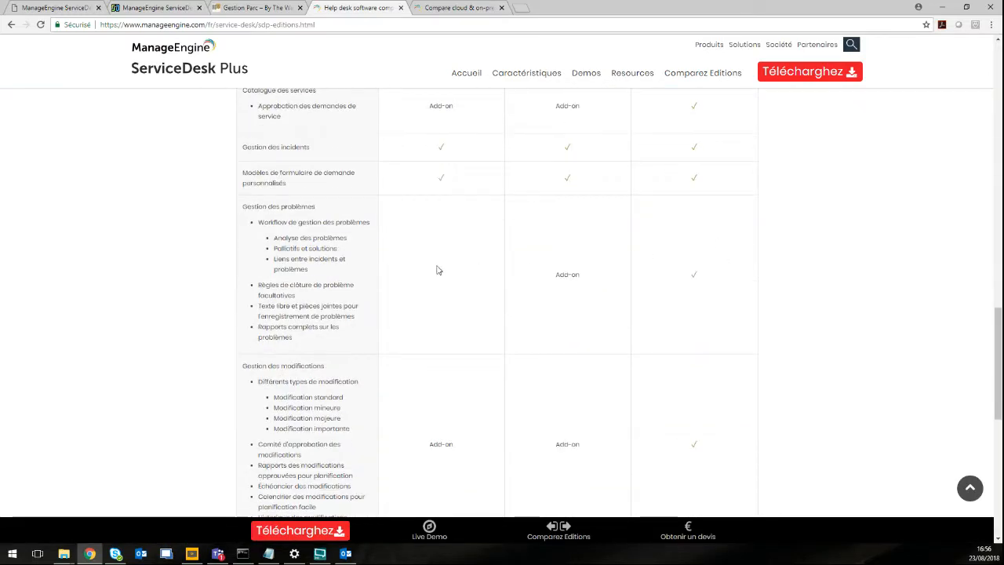
pyautogui.scroll(-3, 743, 330)
pyautogui.scroll(-3, 743, 332)
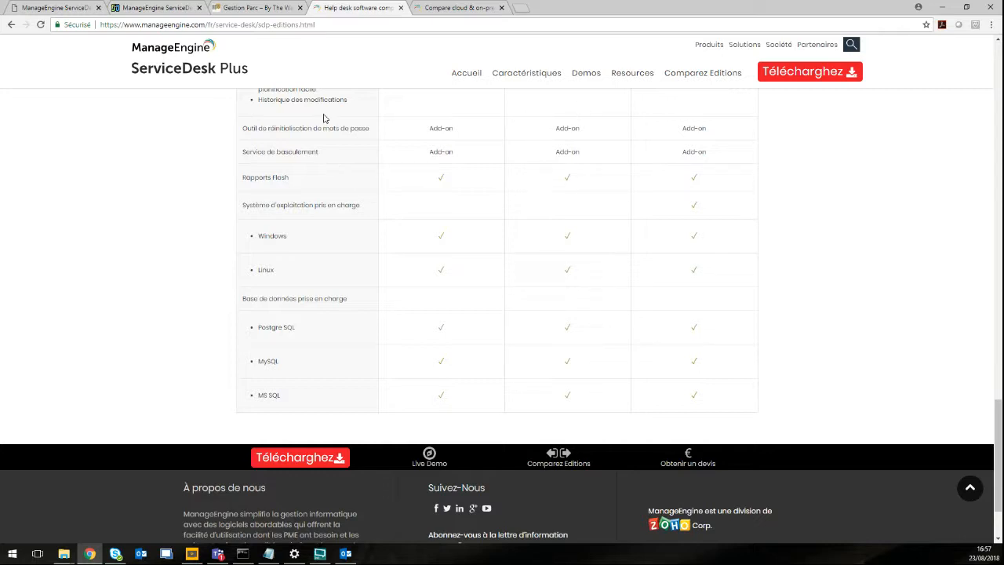
pyautogui.click(57, 11)
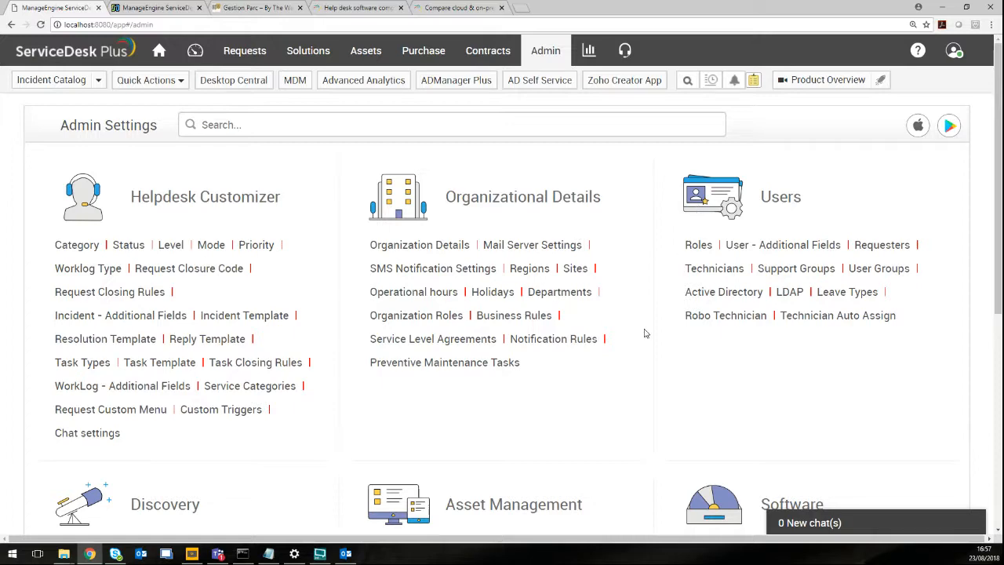
pyautogui.scroll(-2, 639, 345)
pyautogui.scroll(2, 639, 347)
pyautogui.scroll(-2, 640, 346)
pyautogui.scroll(2, 641, 345)
pyautogui.click(364, 10)
pyautogui.scroll(10, 536, 149)
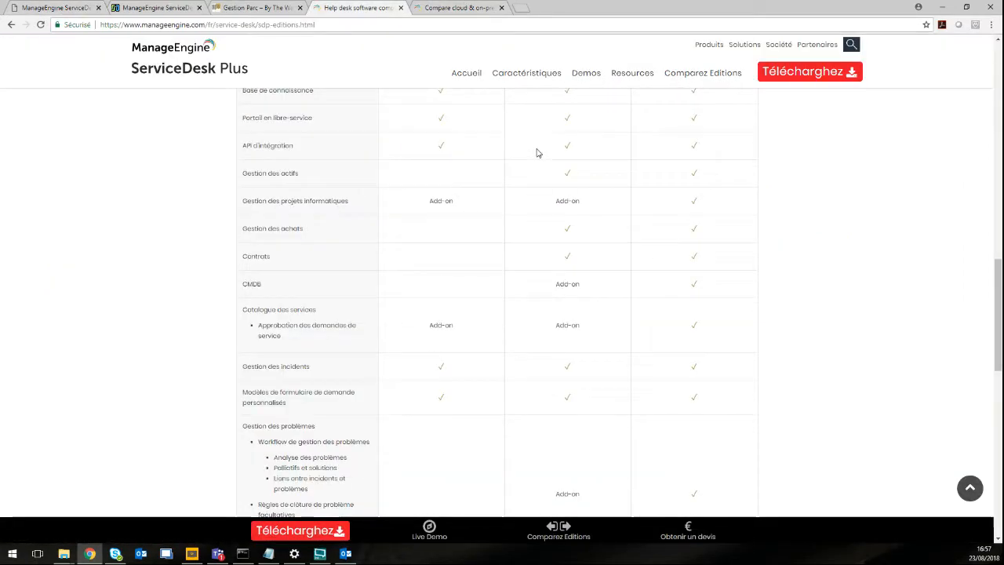
pyautogui.scroll(10, 538, 146)
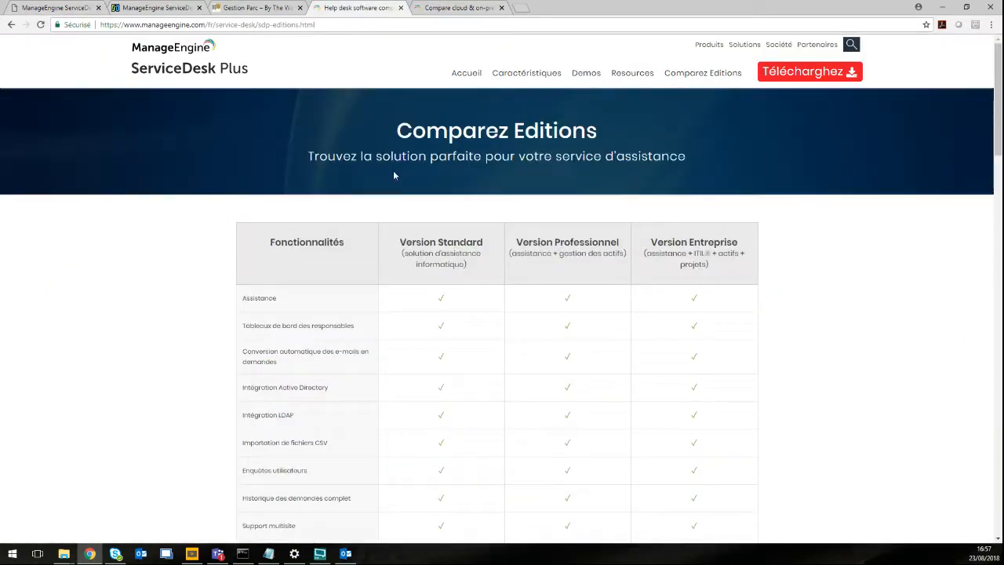
# Switch to the ServiceDesk Plus tab showing Admin Settings with Helpdesk Customizer and Users sections.
pyautogui.click(45, 7)
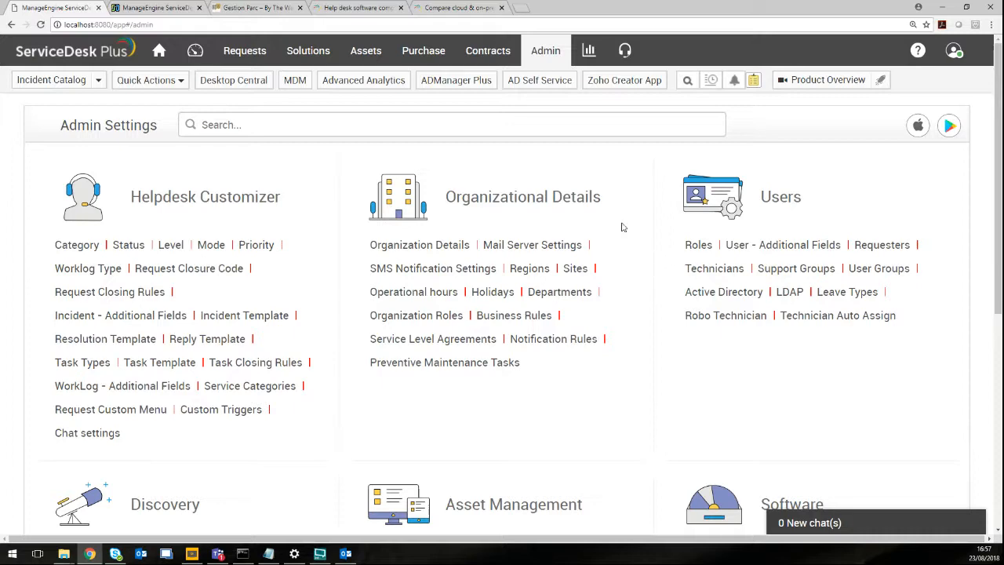
pyautogui.scroll(-3, 563, 265)
pyautogui.scroll(3, 563, 263)
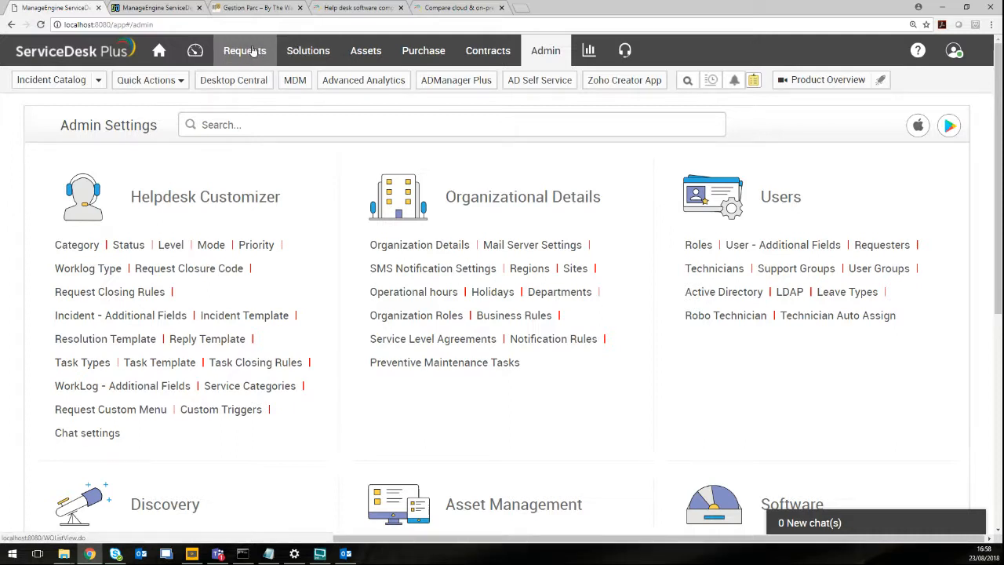
pyautogui.click(377, 50)
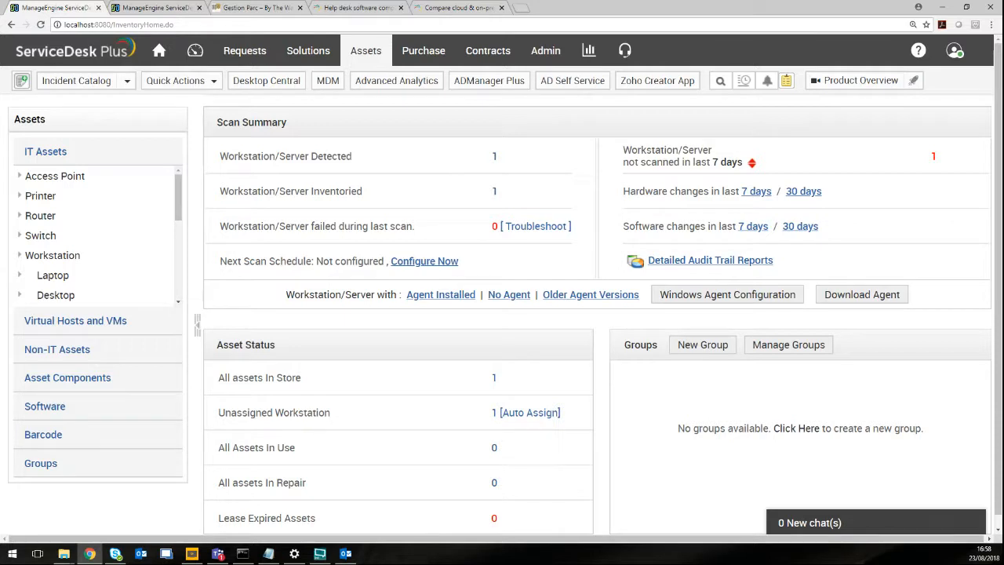
pyautogui.hotkey('alt', 'Tab')
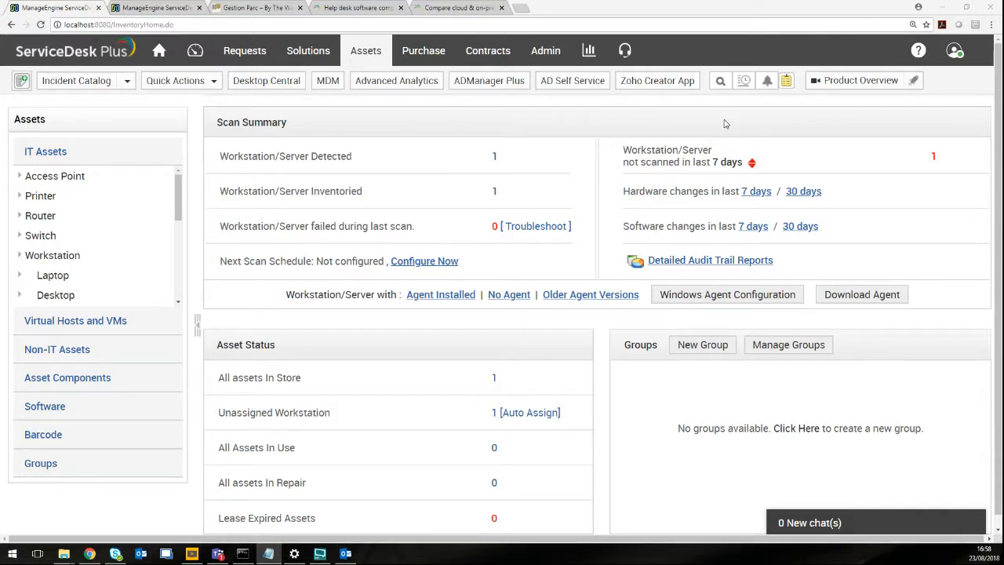
pyautogui.click(541, 53)
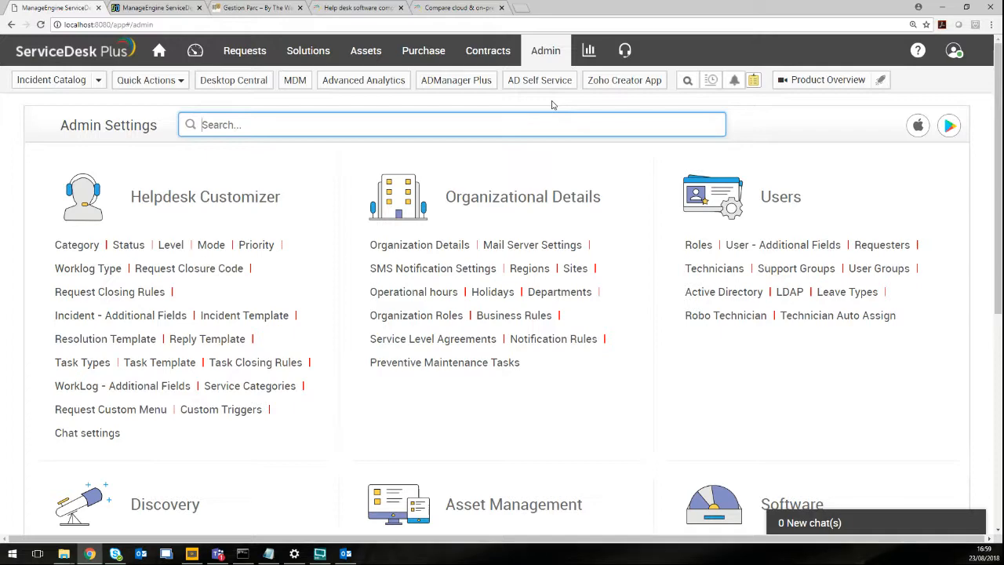
# Open Active Directory under the Users section of Admin Settings.
pyautogui.scroll(-1, 362, 223)
pyautogui.scroll(1, 753, 239)
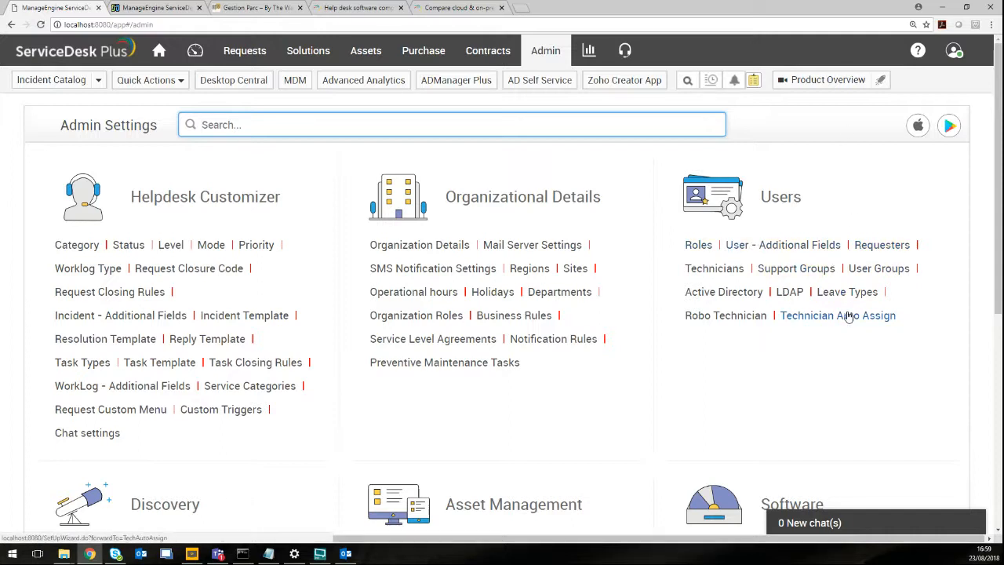
pyautogui.click(717, 290)
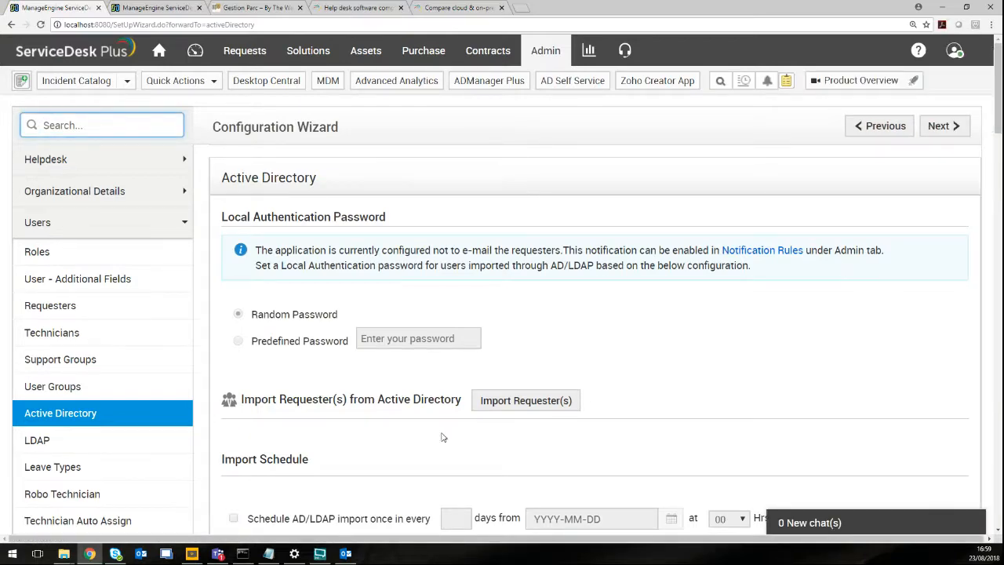
pyautogui.scroll(-3, 503, 334)
pyautogui.scroll(-5, 502, 344)
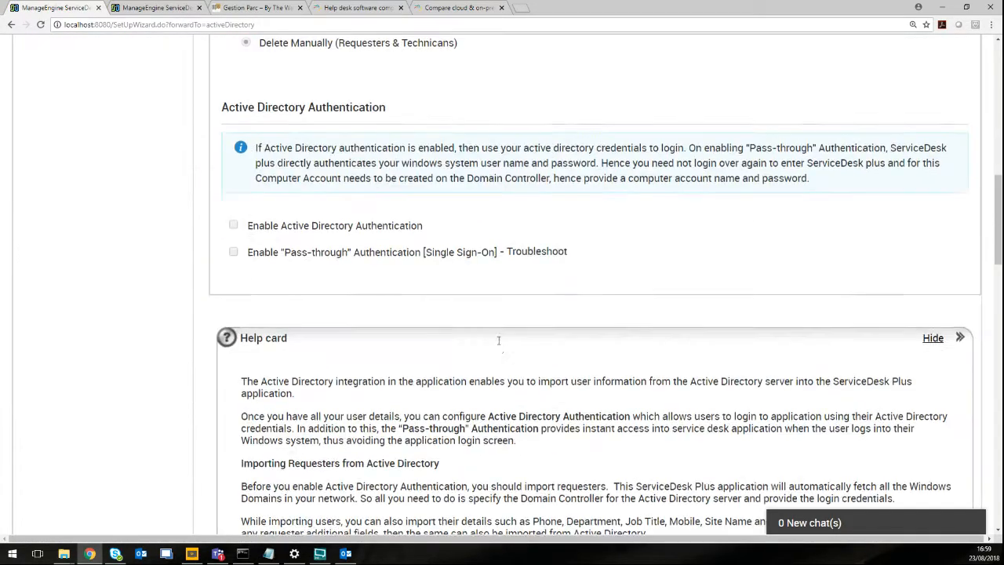
pyautogui.scroll(4, 497, 345)
pyautogui.scroll(2, 497, 345)
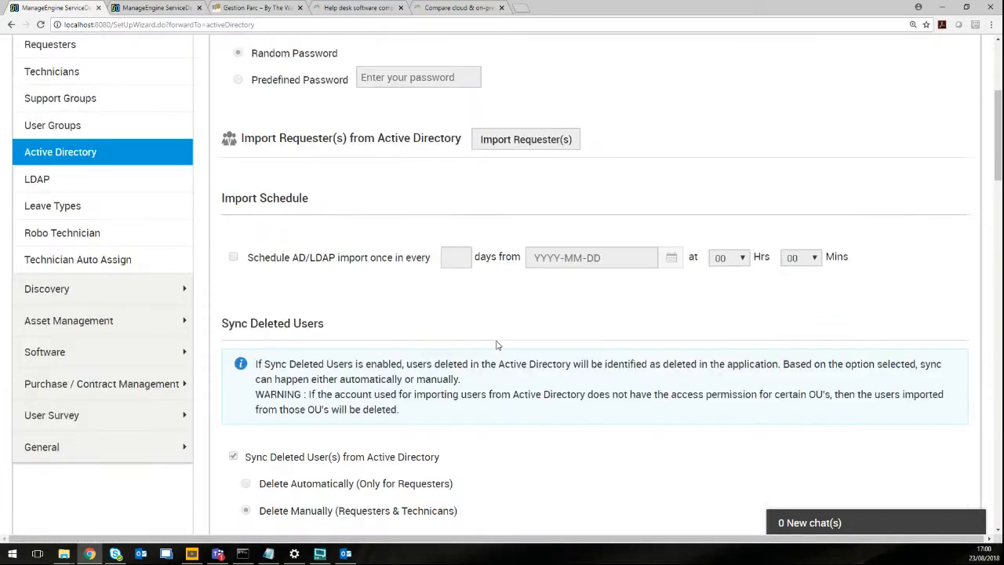
pyautogui.scroll(3, 496, 345)
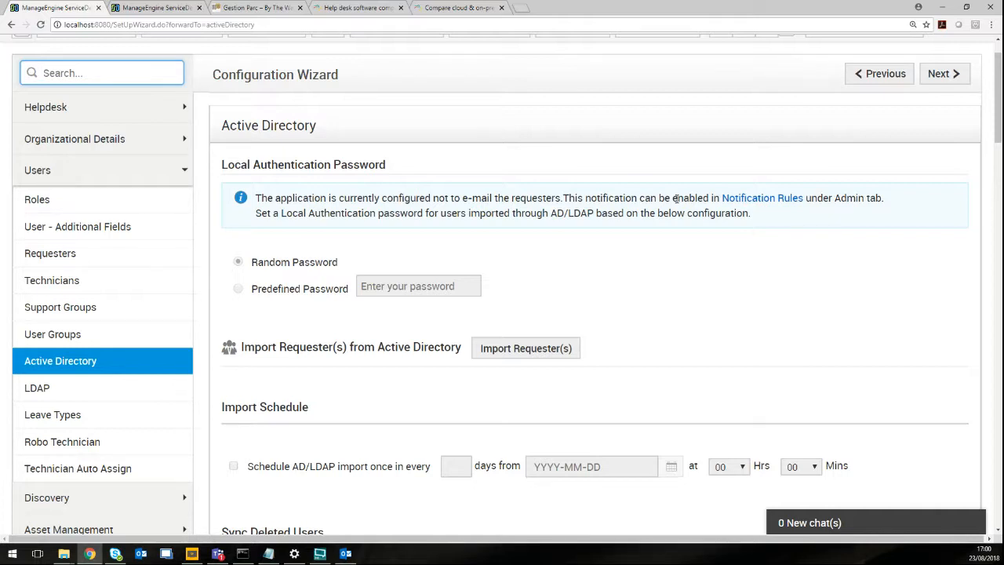
# Open the Import from Active Directory window and check the domain name list without choosing one.
pyautogui.click(508, 350)
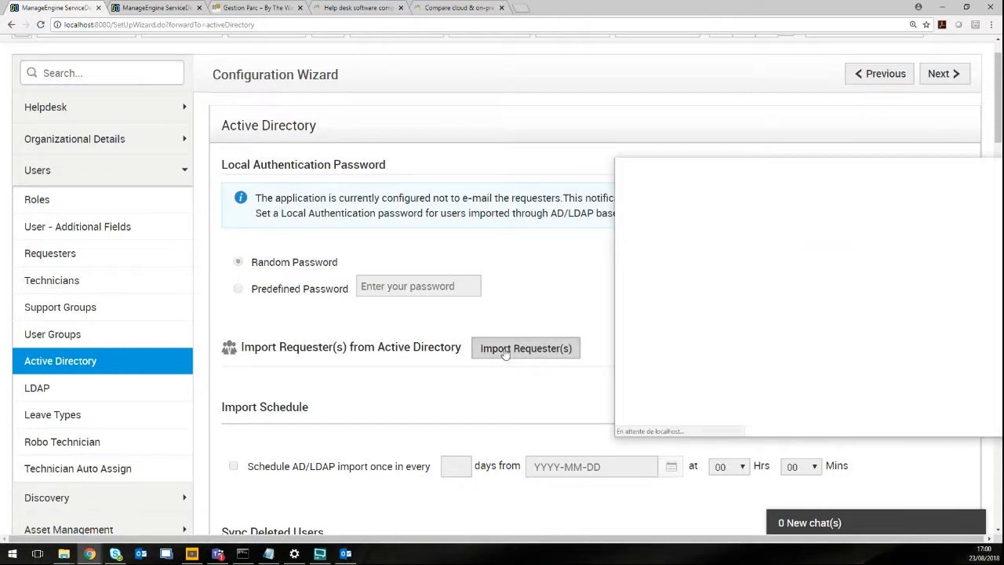
pyautogui.moveTo(778, 173); pyautogui.dragTo(616, 166)
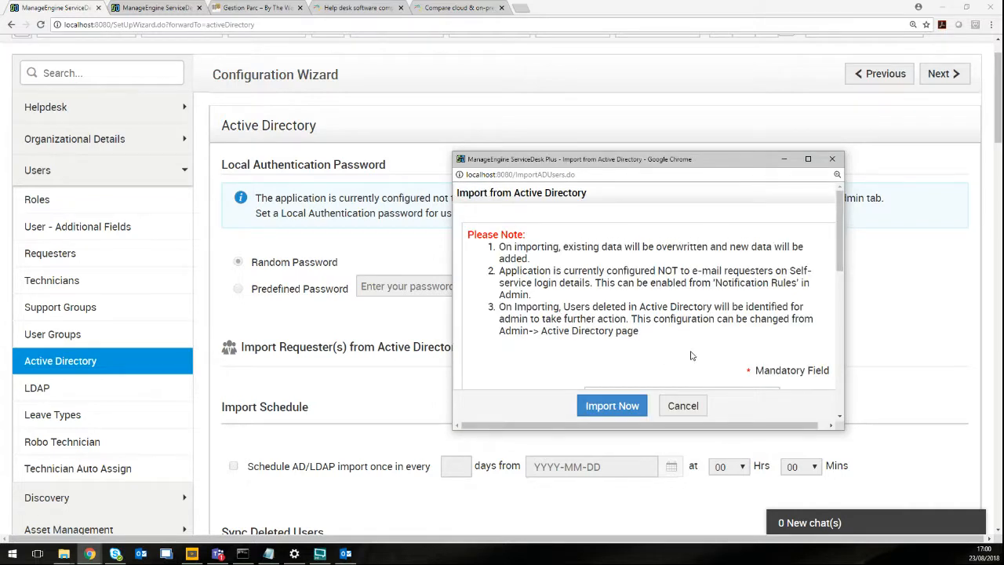
pyautogui.scroll(-6, 690, 353)
pyautogui.scroll(-2, 695, 345)
pyautogui.scroll(8, 709, 298)
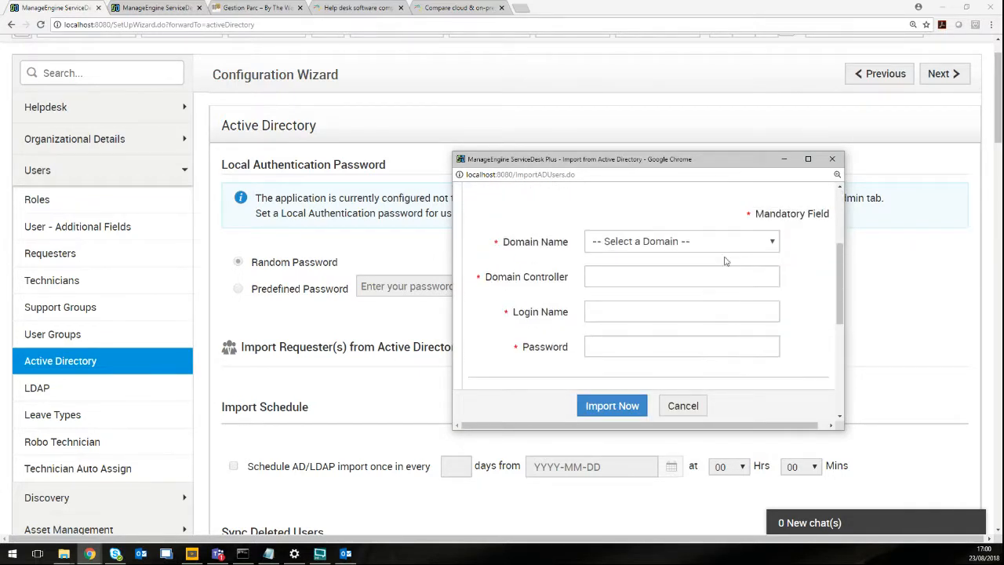
pyautogui.click(733, 243)
pyautogui.click(734, 244)
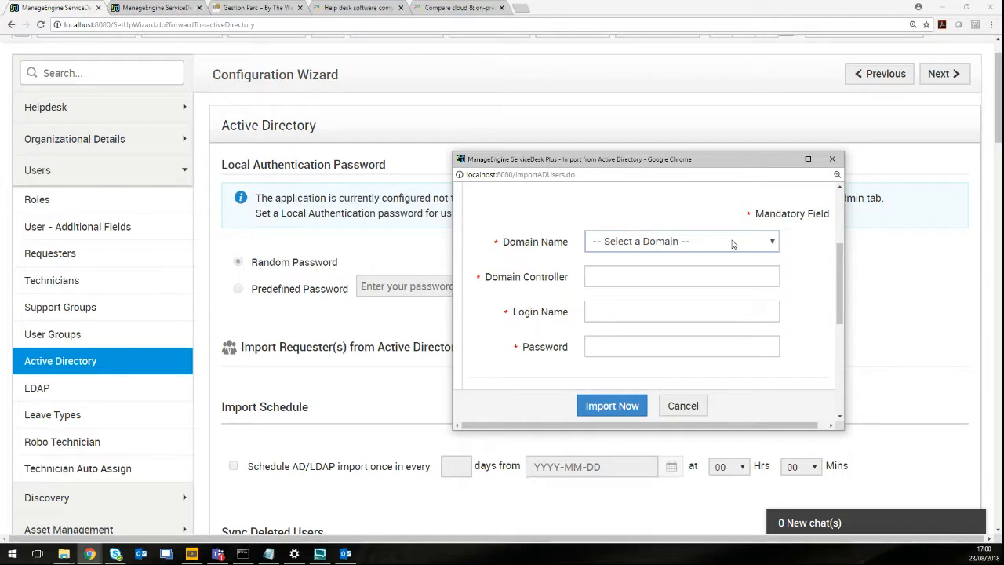
# Review the import window's field mappings and close it without importing.
pyautogui.scroll(-6, 782, 290)
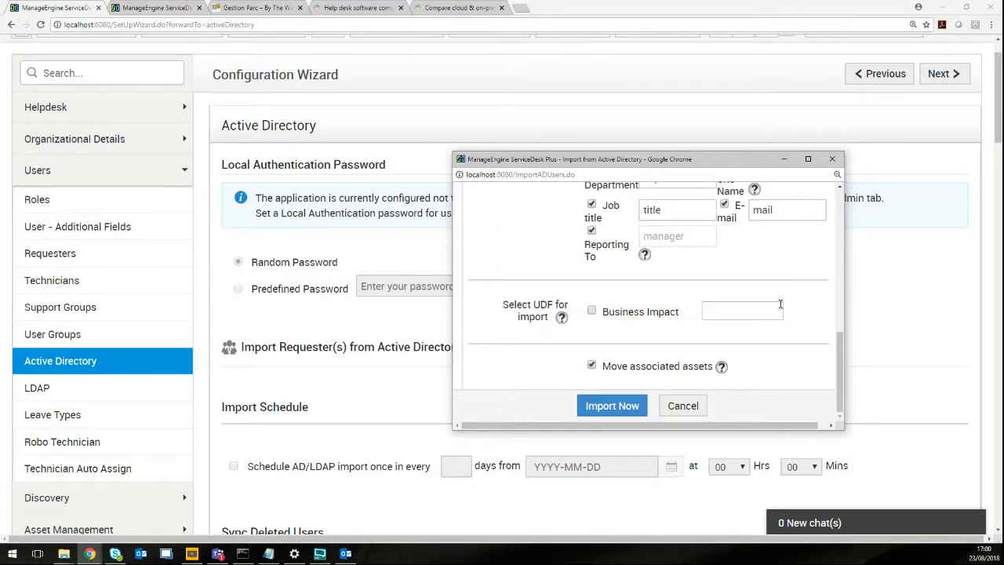
pyautogui.scroll(5, 780, 306)
pyautogui.scroll(1, 776, 310)
pyautogui.scroll(-3, 772, 314)
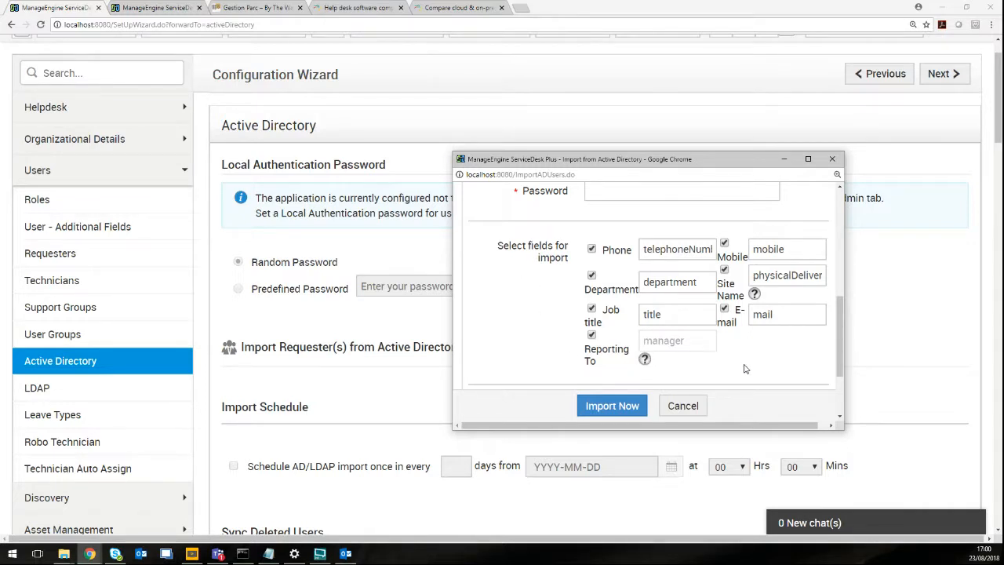
pyautogui.scroll(-2, 746, 368)
pyautogui.scroll(5, 733, 310)
pyautogui.scroll(-3, 730, 330)
pyautogui.scroll(5, 773, 356)
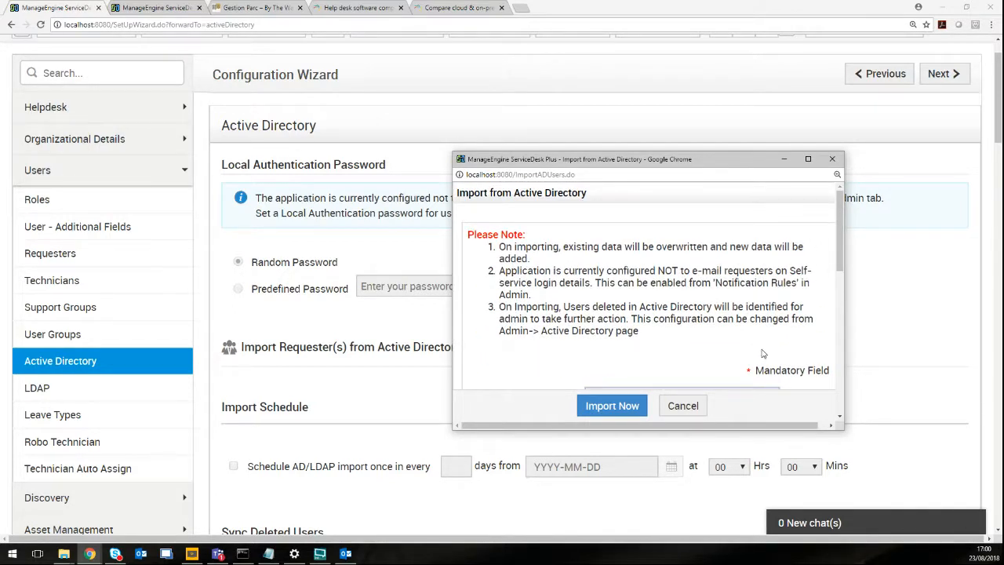
pyautogui.scroll(-2, 764, 349)
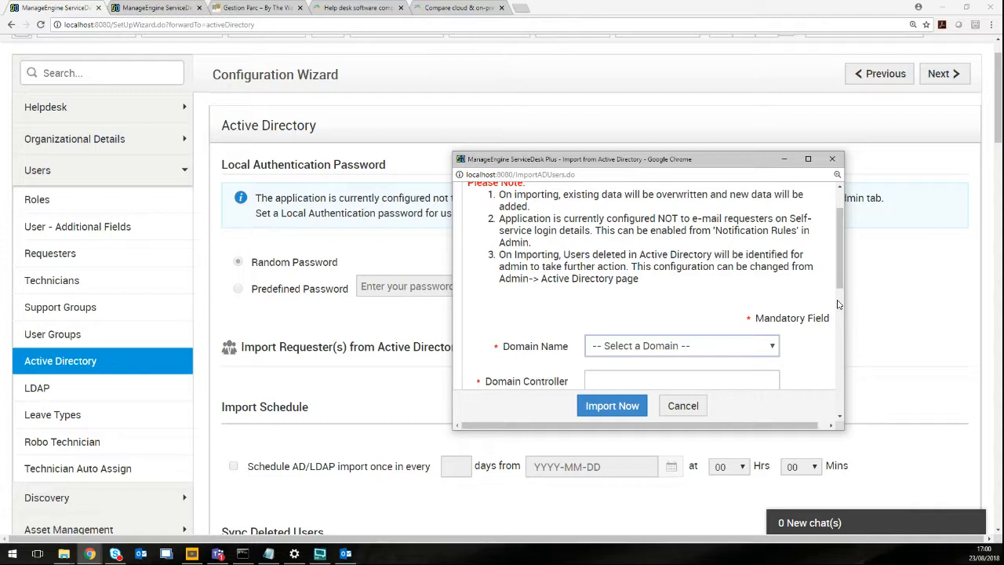
pyautogui.scroll(-10, 834, 304)
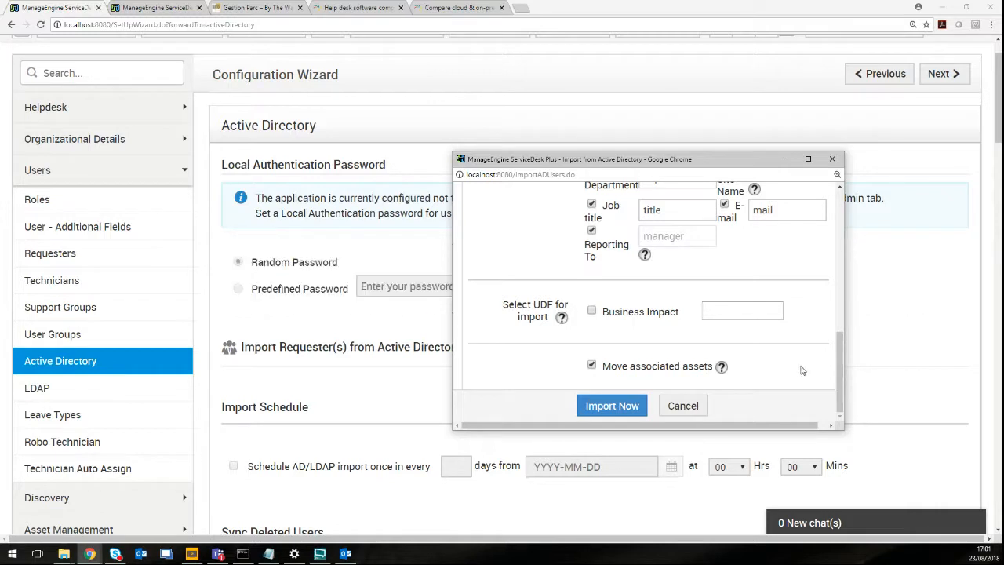
pyautogui.click(834, 160)
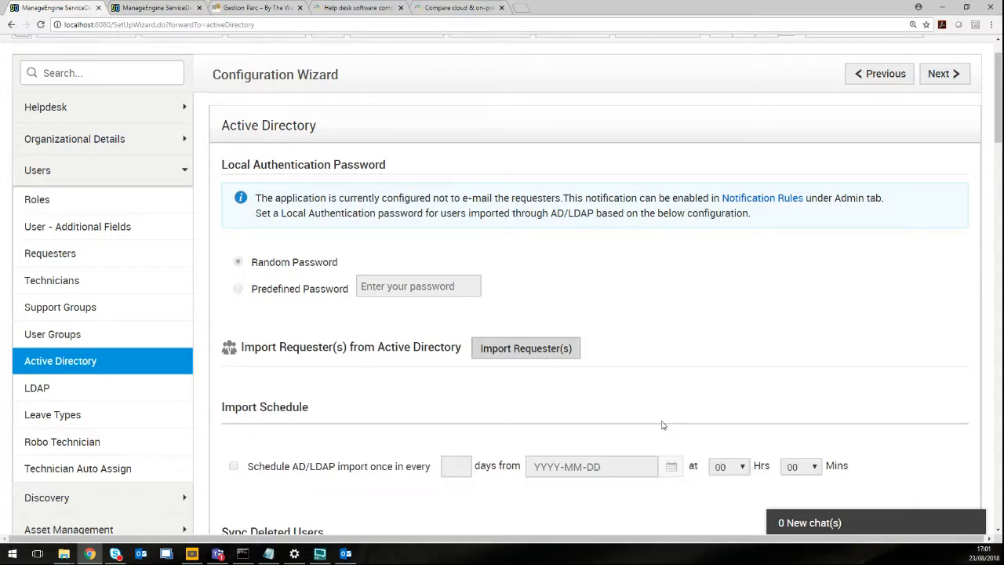
# Go to the Requesters page under Users in the configuration wizard sidebar.
pyautogui.scroll(-3, 414, 382)
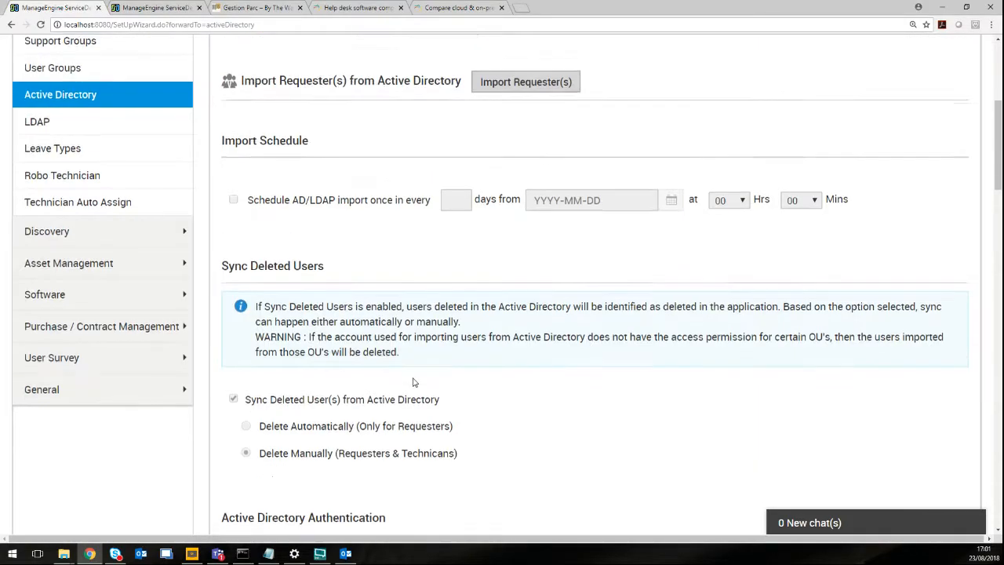
pyautogui.scroll(-2, 414, 382)
pyautogui.scroll(3, 414, 382)
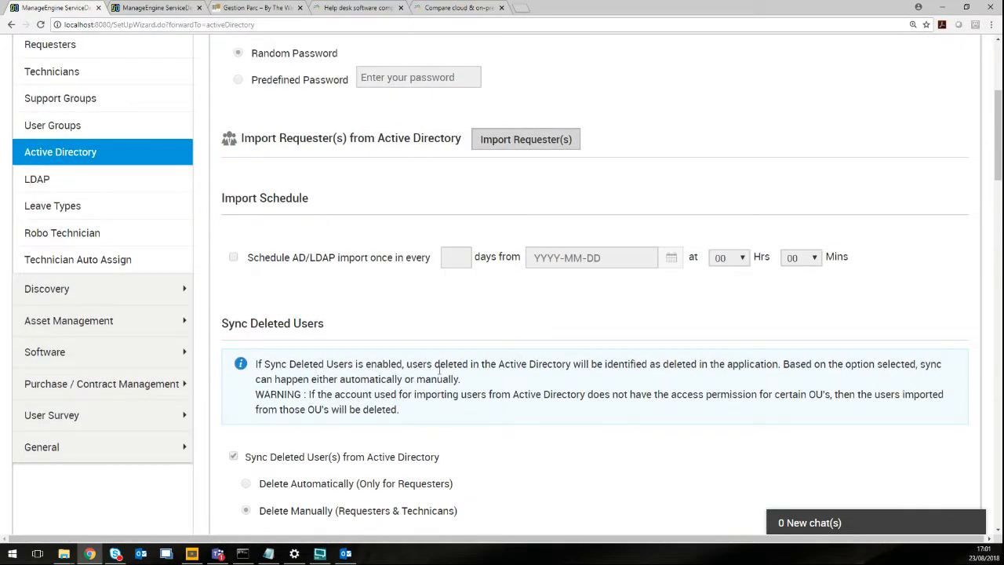
pyautogui.scroll(1, 498, 312)
pyautogui.scroll(1, 179, 233)
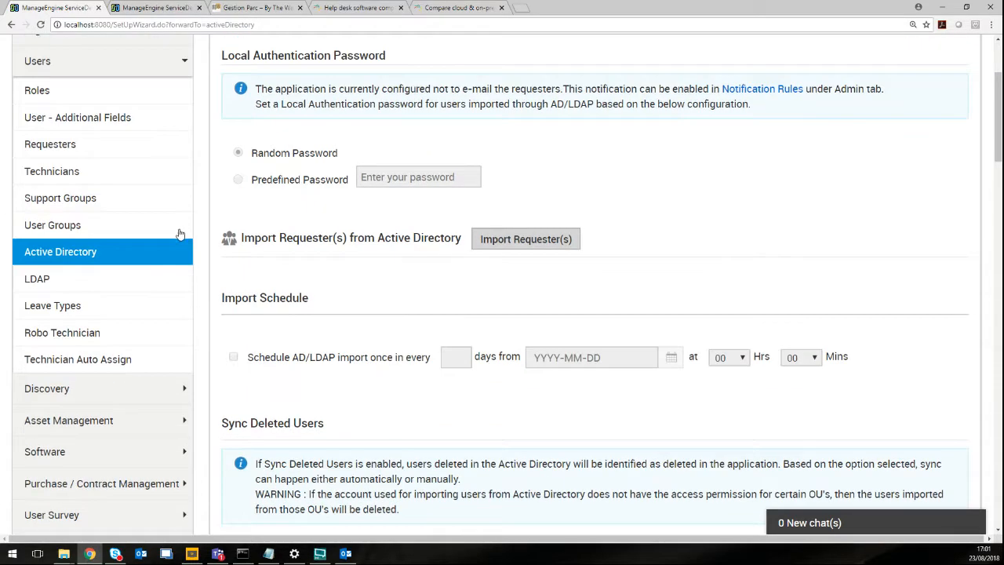
pyautogui.click(570, 244)
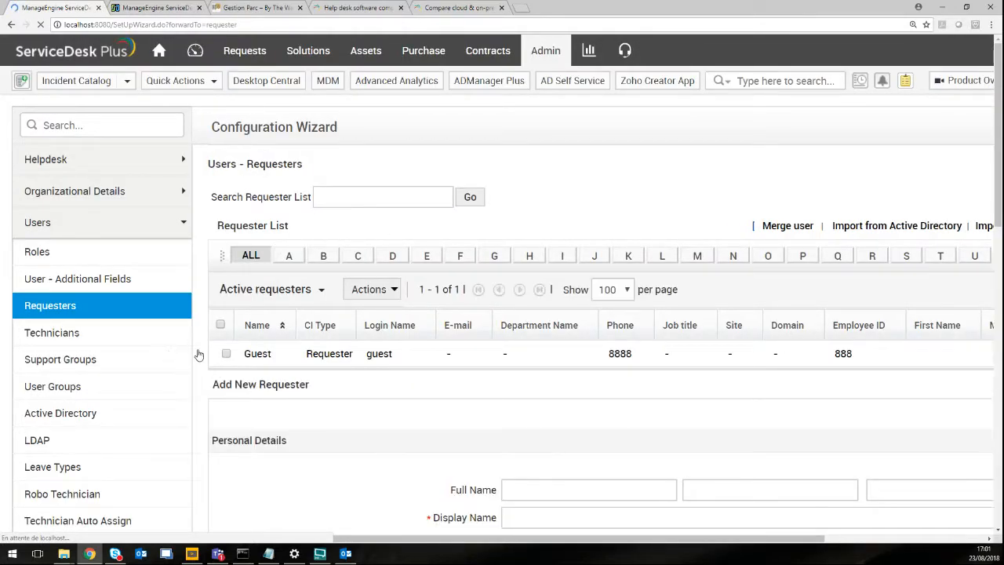
# Open the Add New Requester form from the Requesters page.
pyautogui.scroll(-3, 697, 370)
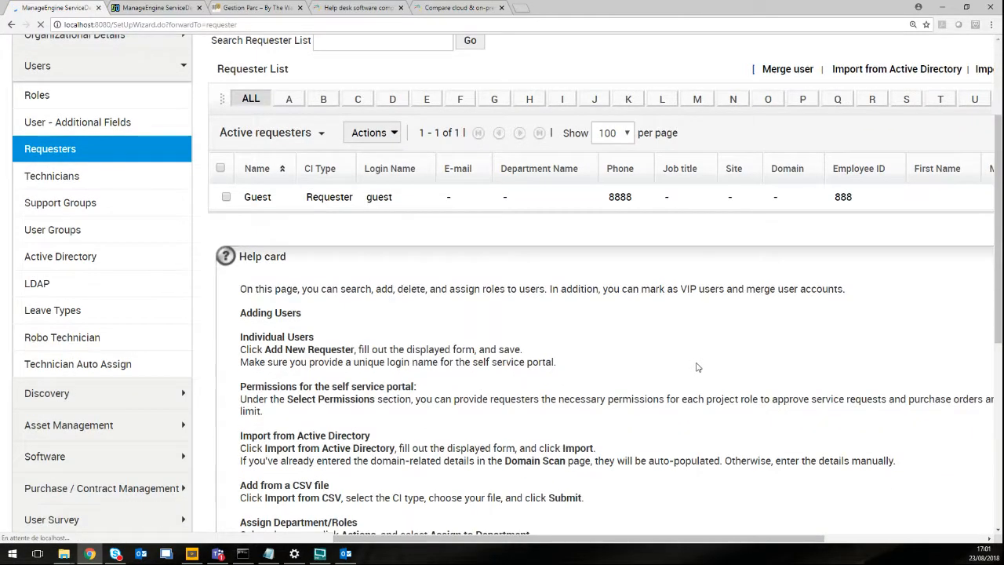
pyautogui.scroll(2, 679, 360)
pyautogui.scroll(1, 374, 220)
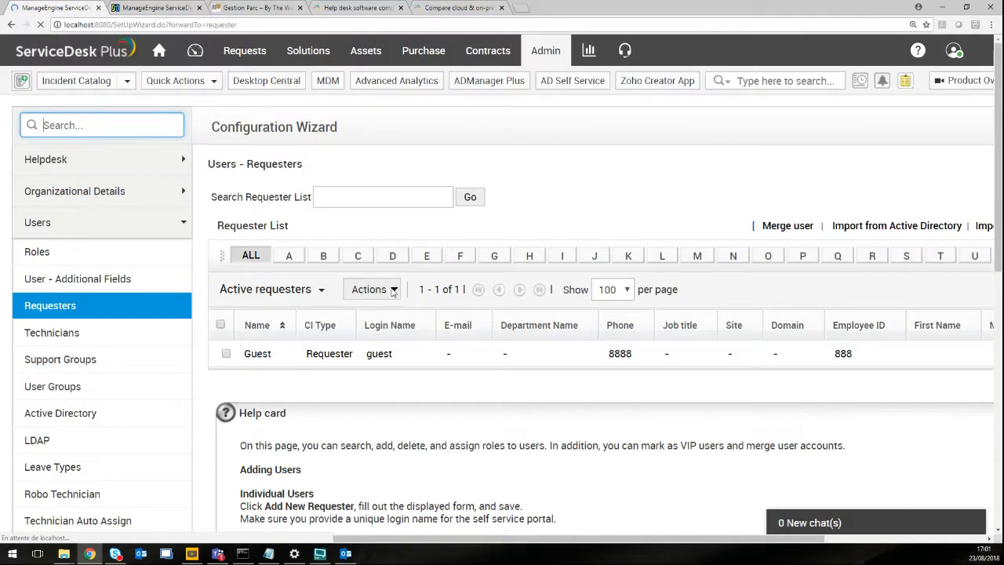
pyautogui.click(392, 292)
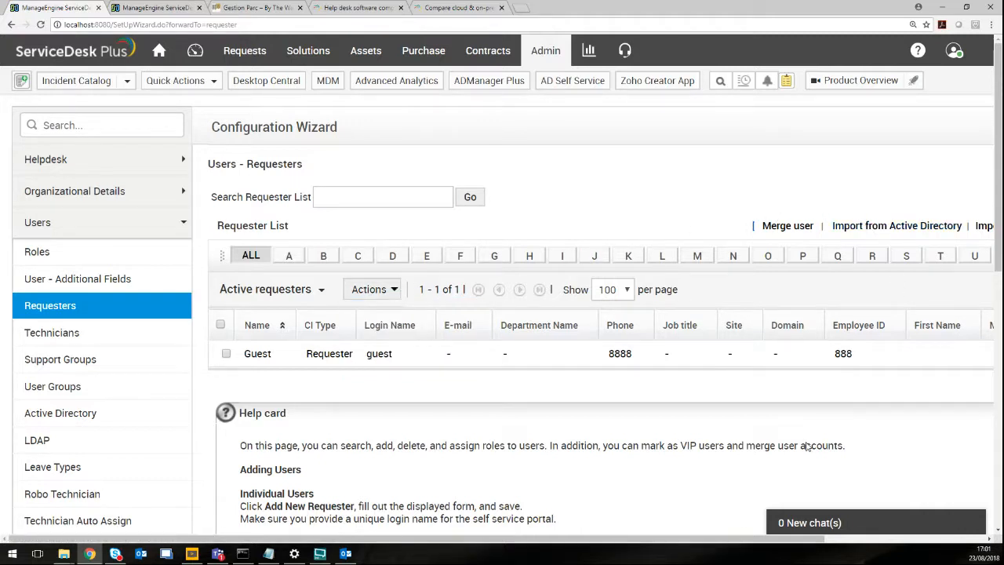
pyautogui.moveTo(704, 543); pyautogui.dragTo(860, 536)
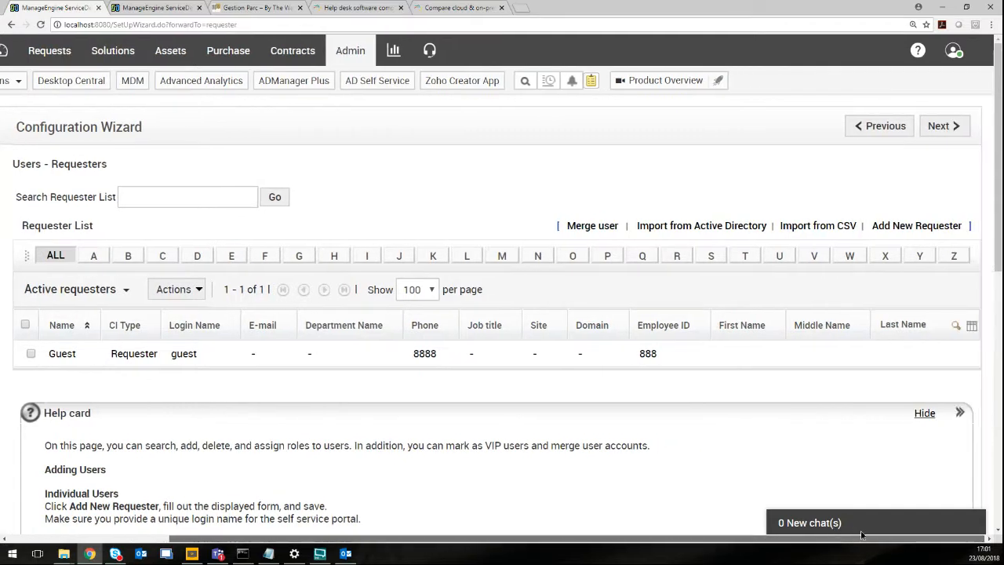
pyautogui.click(932, 227)
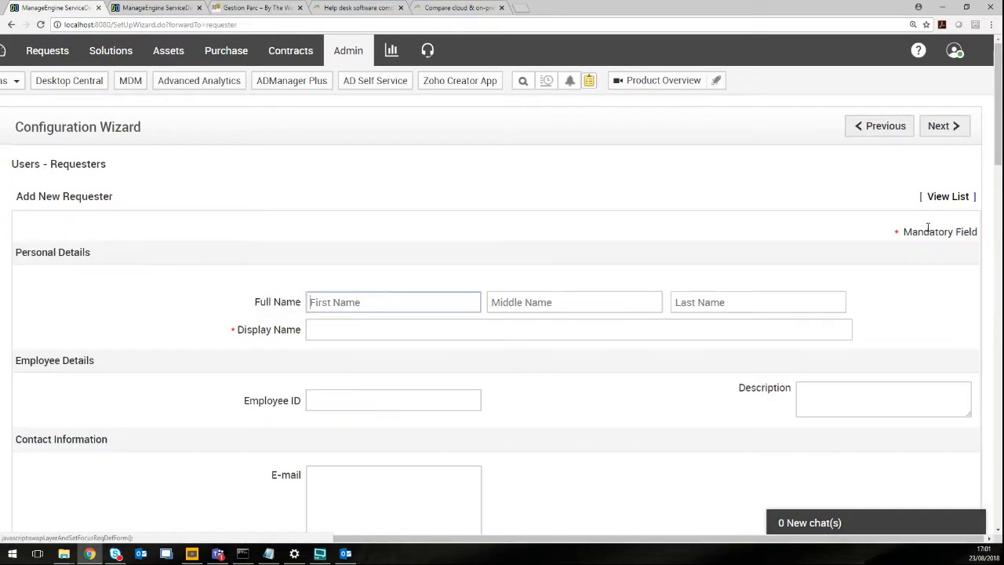
# Enter the new requester's first name and last name.
pyautogui.click(382, 301)
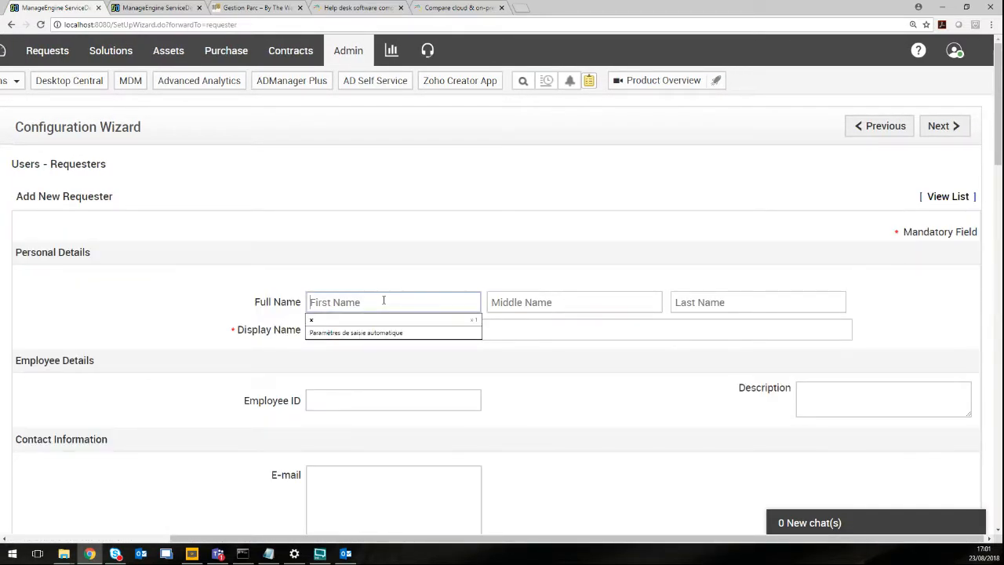
pyautogui.press('Tab')
pyautogui.press('Tab')
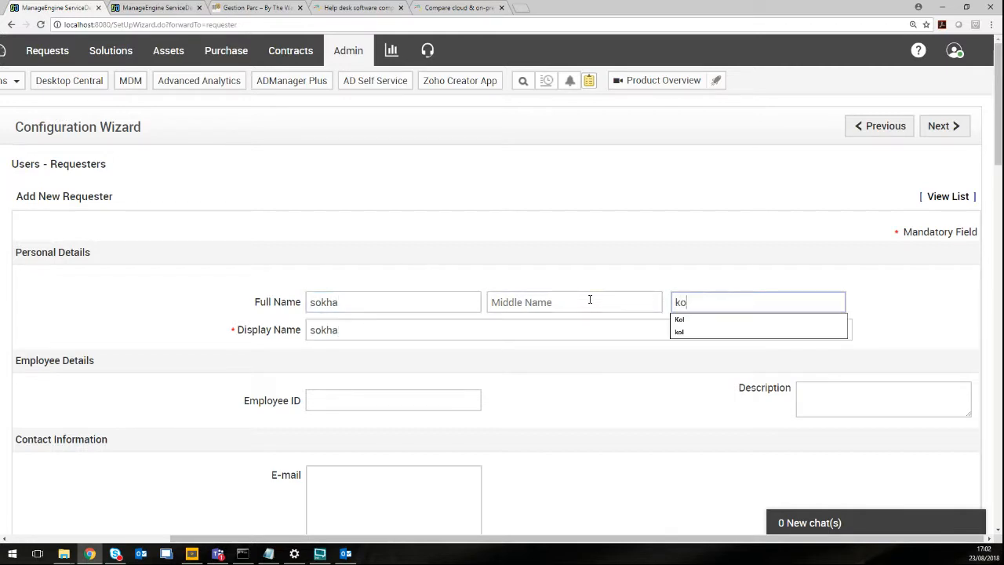
pyautogui.press('Tab')
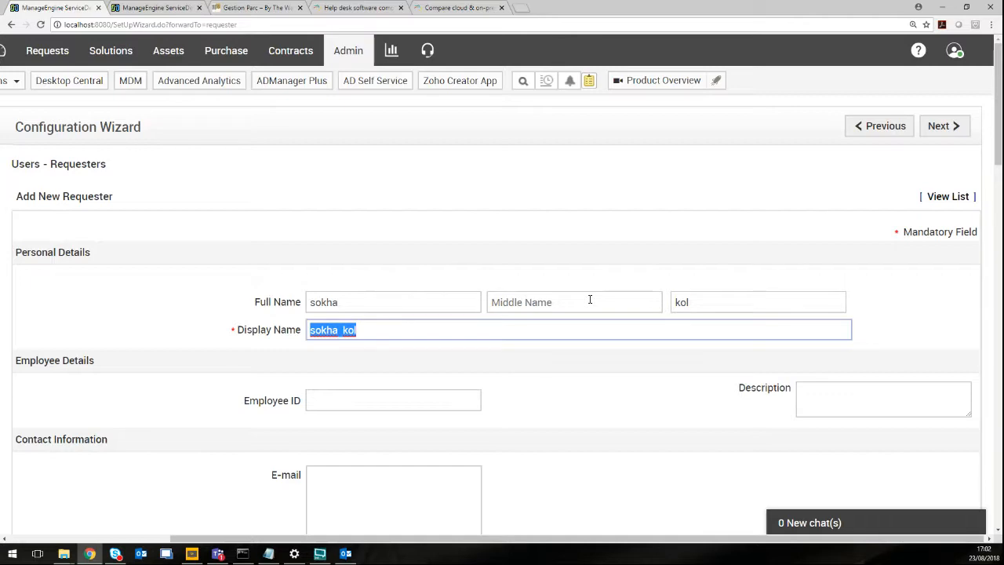
# Enter a login name and the password twice, then save; a duplicate login is reported.
pyautogui.scroll(-7, 572, 354)
pyautogui.scroll(-5, 571, 356)
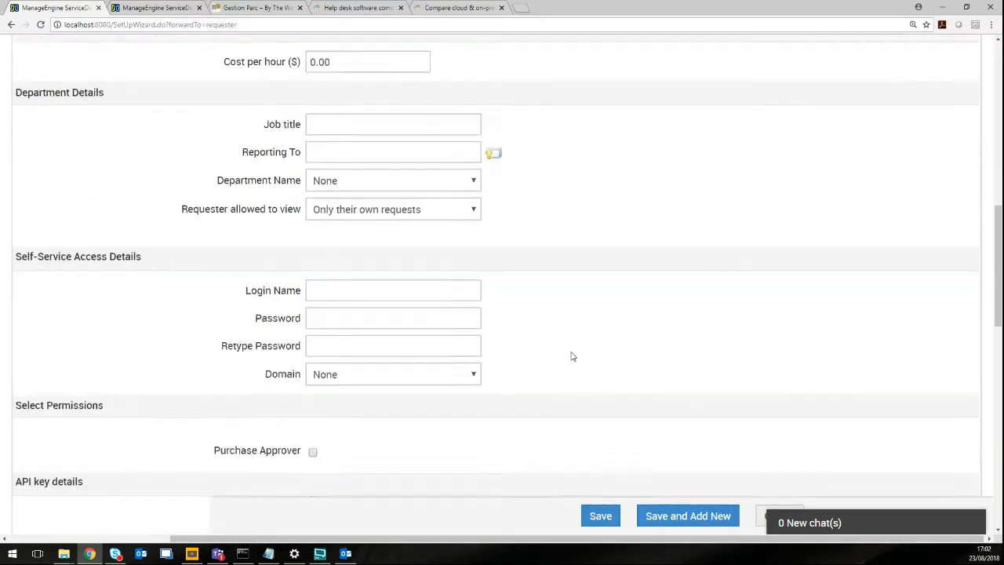
pyautogui.scroll(2, 572, 354)
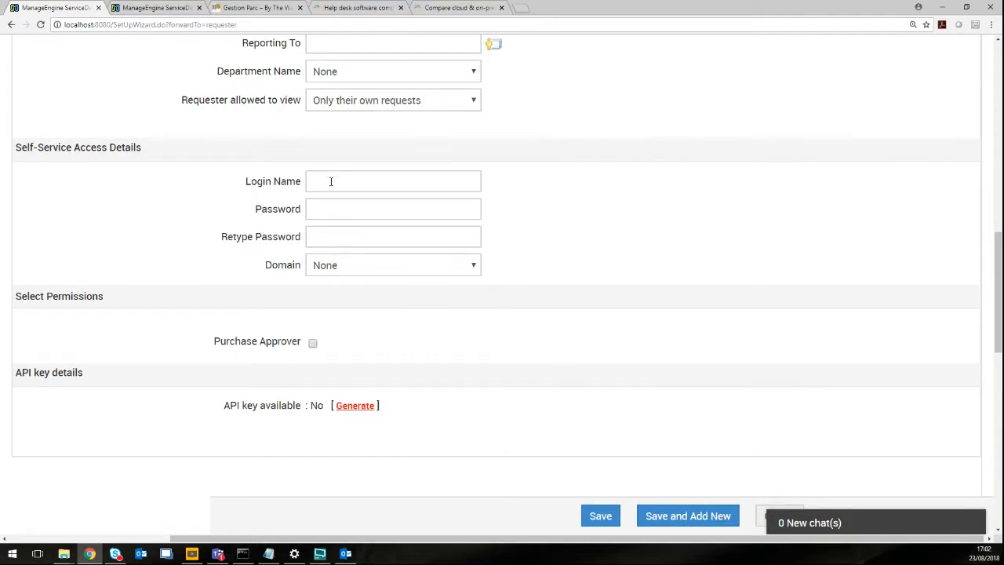
pyautogui.click(335, 182)
pyautogui.press('Tab')
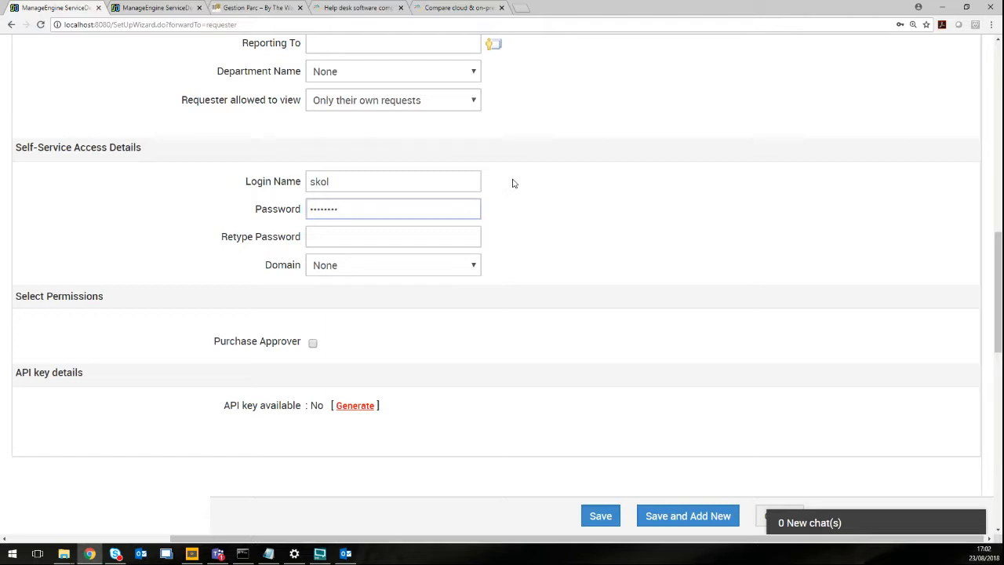
pyautogui.press('Tab')
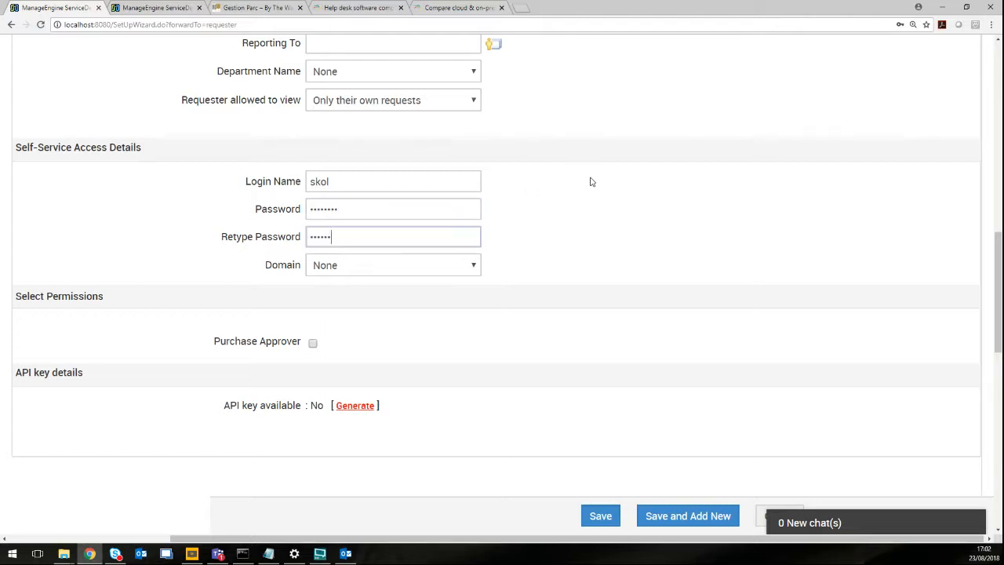
pyautogui.click(606, 517)
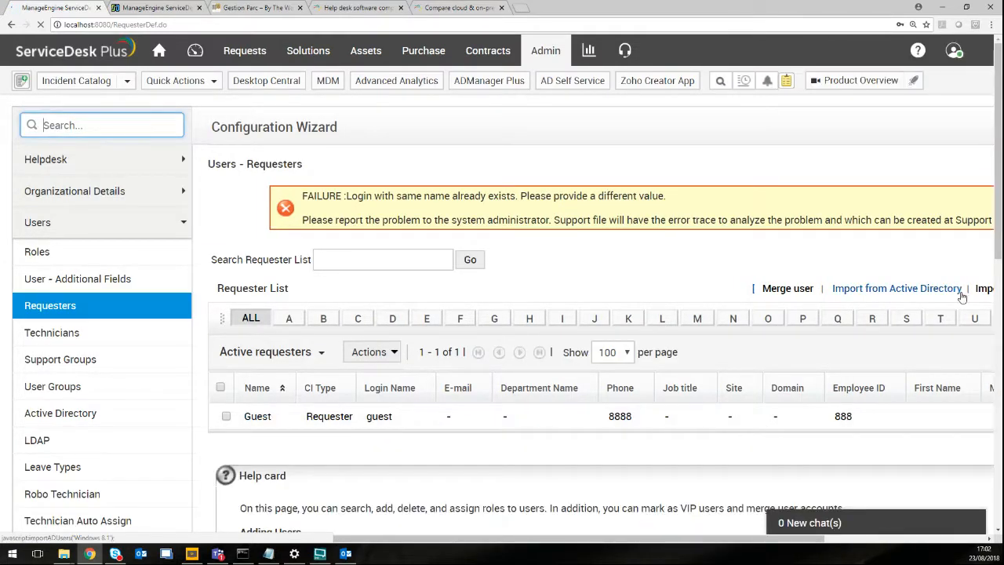
# Reopen the new requester form, append 2 to the first name, and refresh the display name.
pyautogui.moveTo(674, 539); pyautogui.dragTo(823, 545)
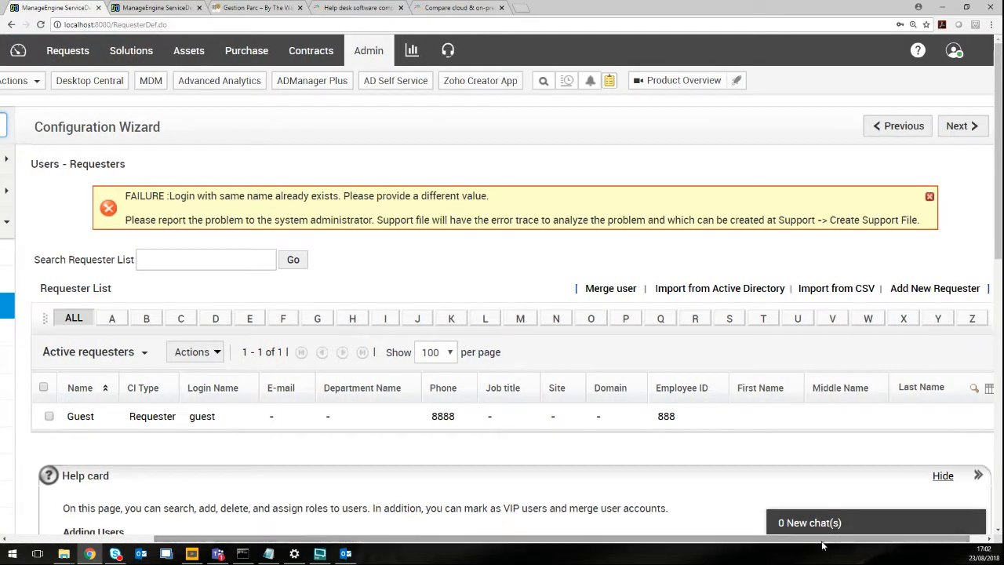
pyautogui.click(951, 289)
pyautogui.click(389, 361)
pyautogui.moveTo(390, 360); pyautogui.dragTo(224, 353)
pyautogui.click(428, 362)
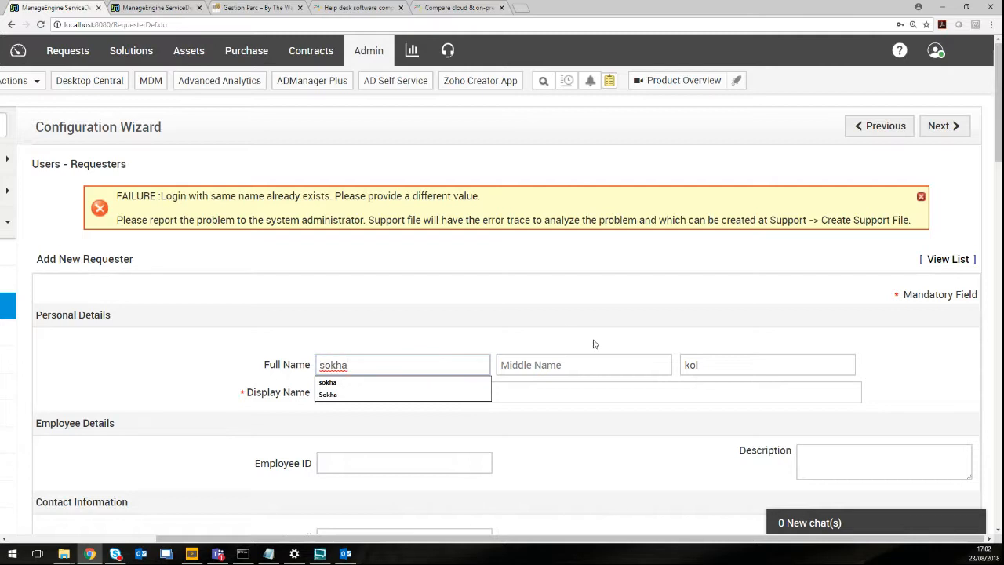
pyautogui.write('2')
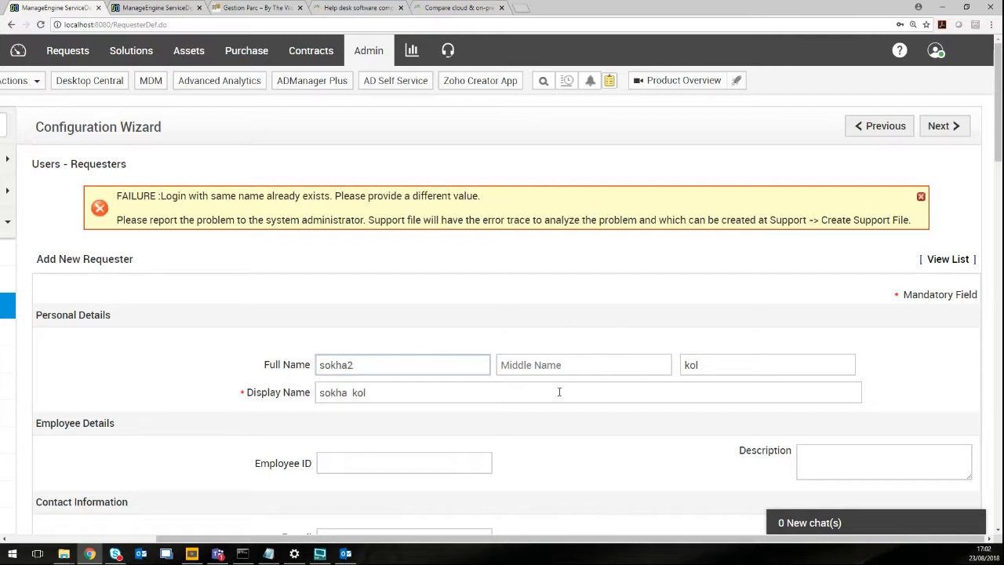
pyautogui.scroll(-2, 408, 368)
pyautogui.click(347, 288)
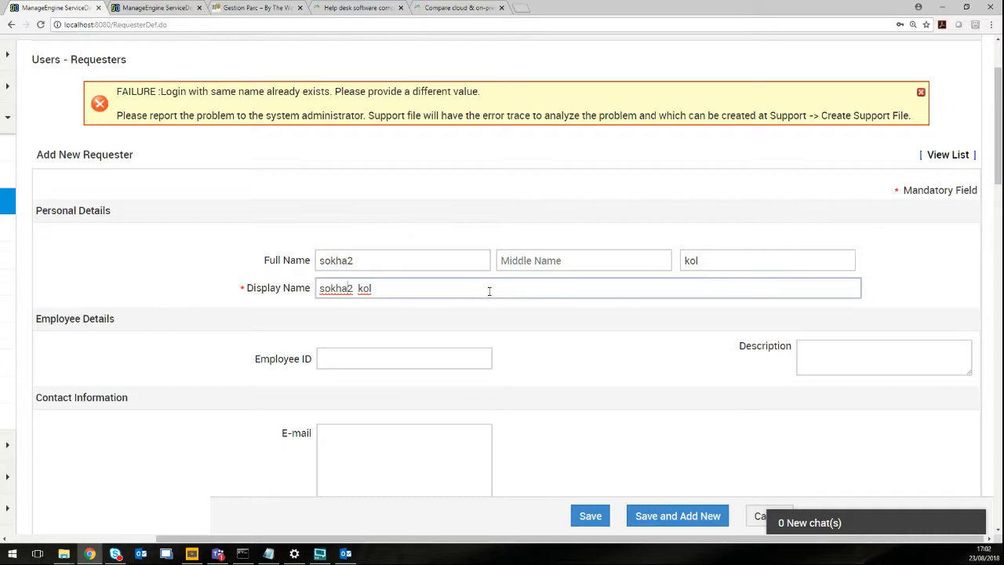
# Append 2 to the login name so it is unique, then save the requester.
pyautogui.scroll(-10, 502, 341)
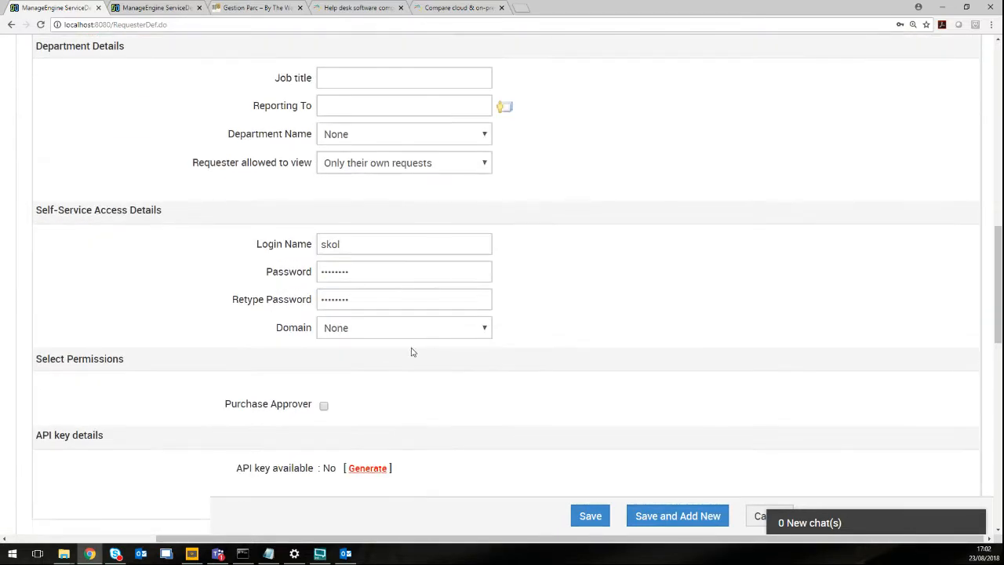
pyautogui.scroll(-1, 386, 341)
pyautogui.scroll(2, 385, 285)
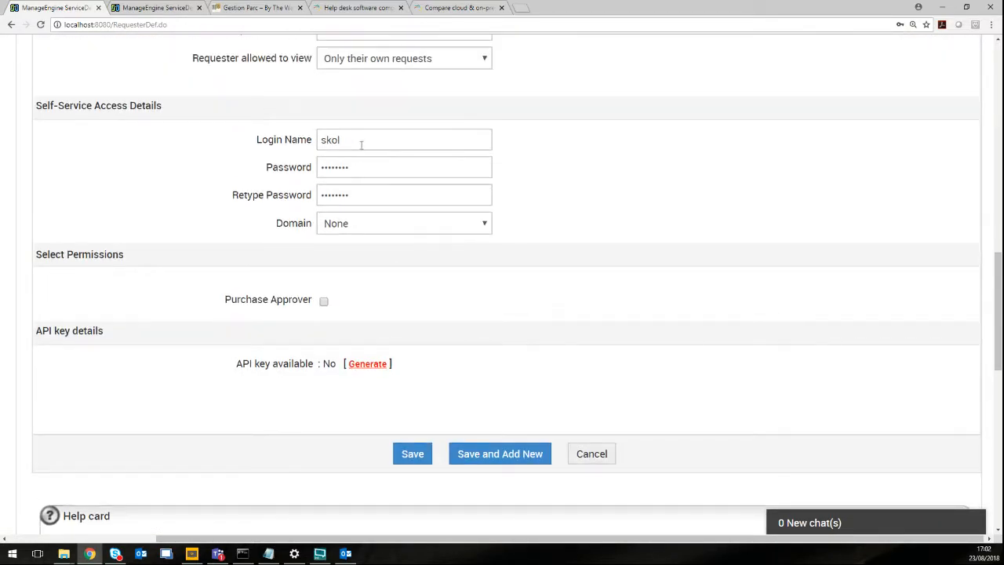
pyautogui.click(438, 141)
pyautogui.write('2')
pyautogui.click(422, 462)
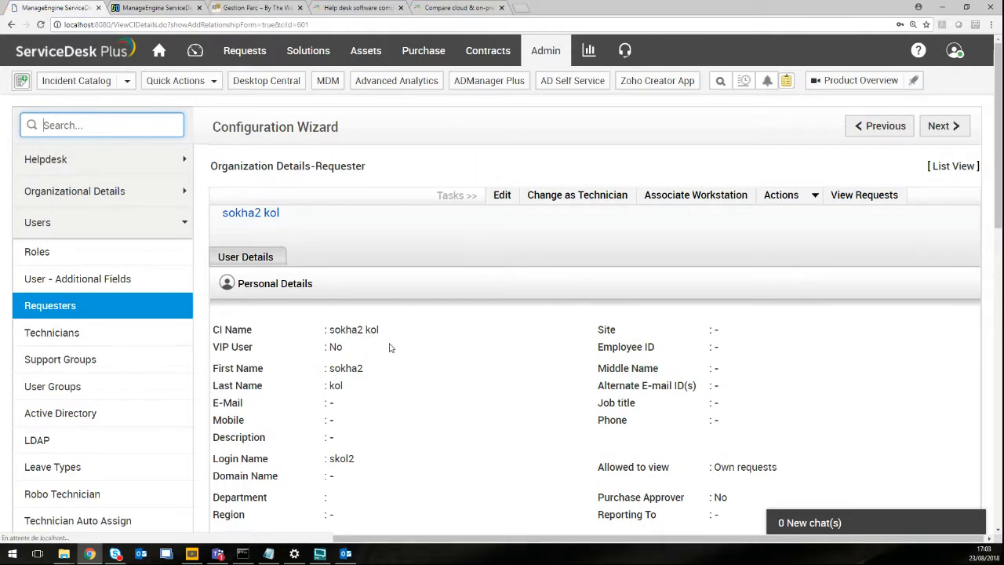
# Dismiss Chrome's save-password prompt and review the requester's VIP, request-view and purchase-approver settings.
pyautogui.scroll(-3, 445, 359)
pyautogui.scroll(3, 446, 359)
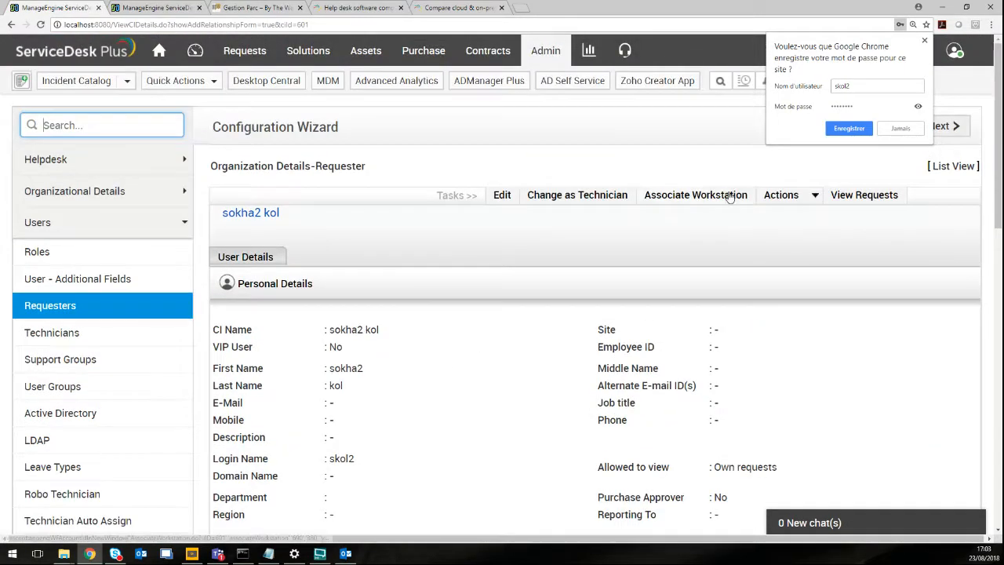
pyautogui.click(924, 41)
pyautogui.click(61, 311)
pyautogui.scroll(-5, 494, 353)
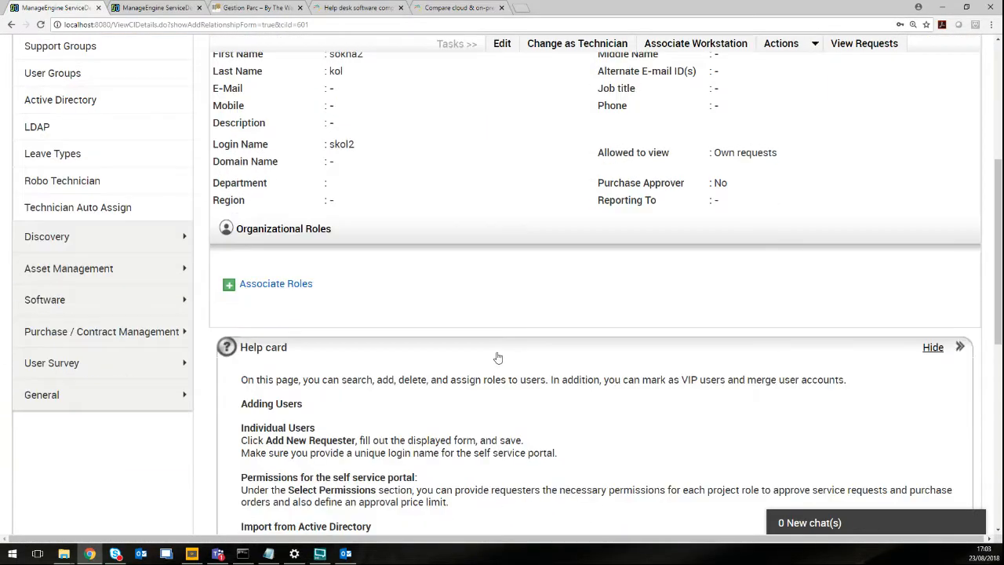
pyautogui.scroll(6, 499, 357)
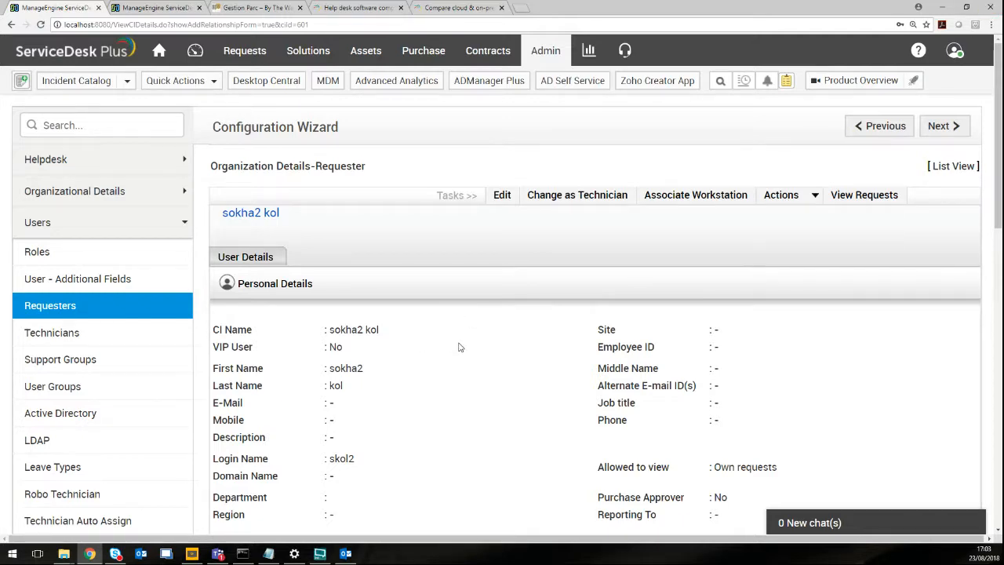
pyautogui.scroll(-3, 460, 347)
pyautogui.scroll(3, 460, 347)
# Log out of the administrator account and log in with the new requester's username and password.
pyautogui.click(955, 51)
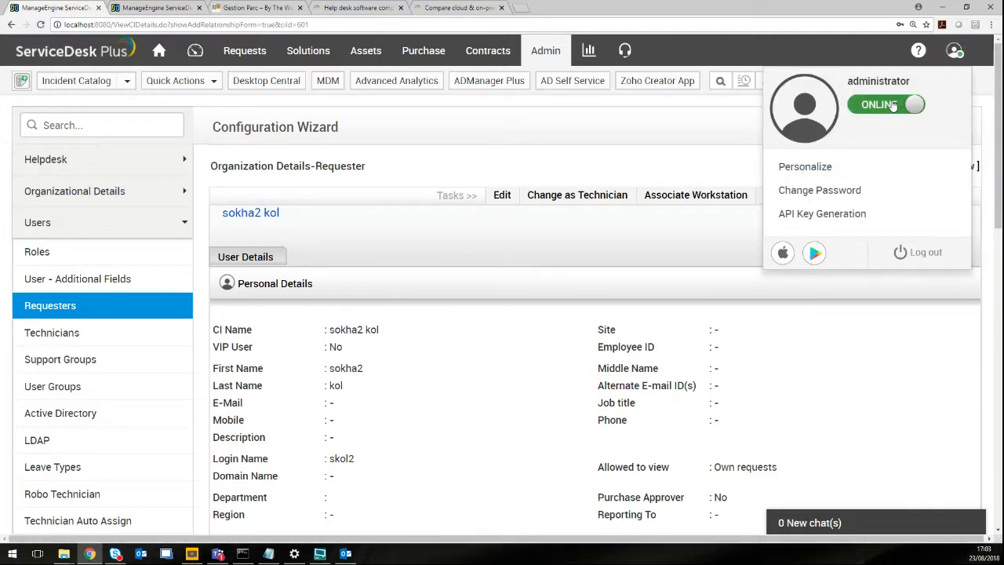
pyautogui.click(912, 251)
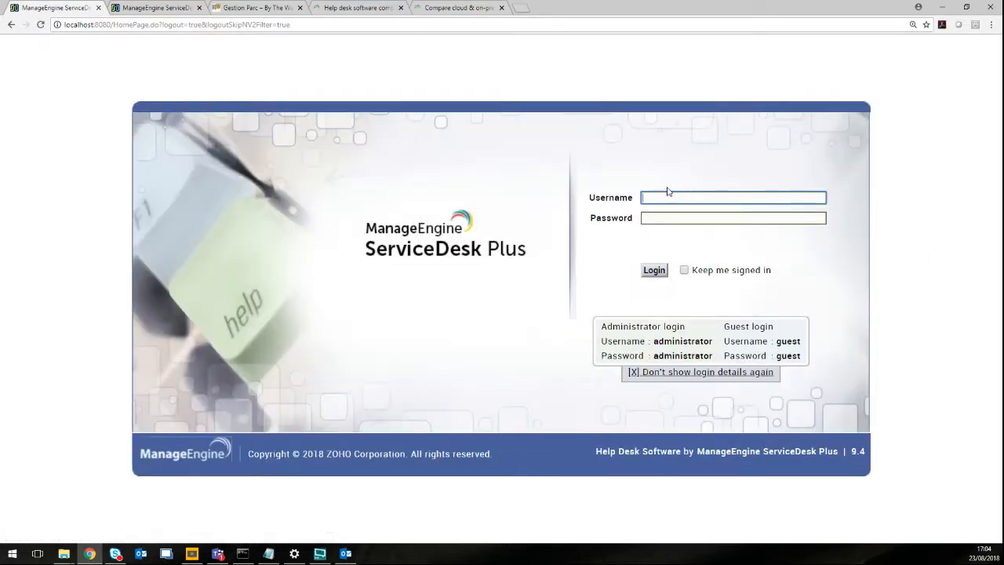
pyautogui.press('Tab')
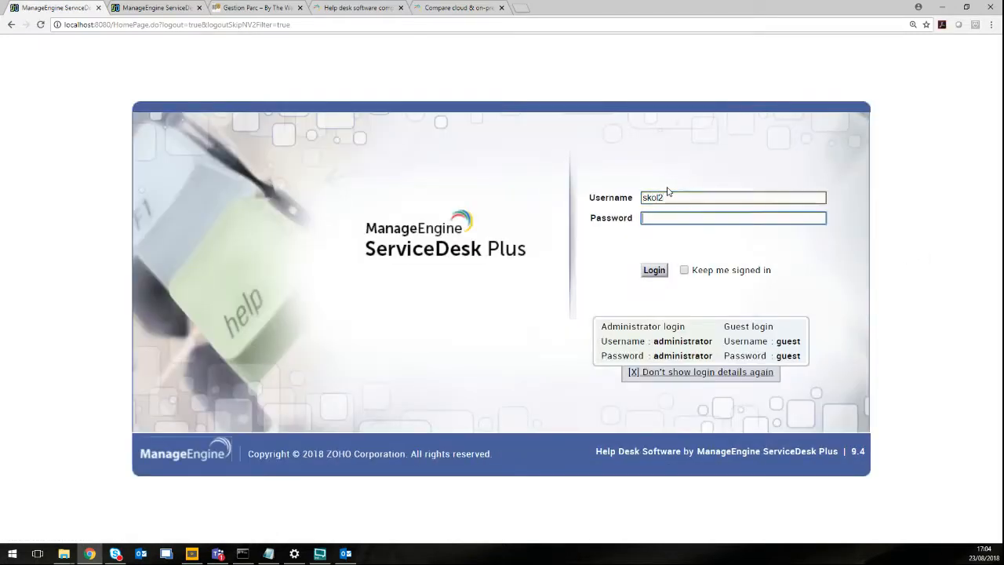
pyautogui.write('••••••••')
pyautogui.press('BackSpace')
pyautogui.press('BackSpace')
pyautogui.press('BackSpace')
pyautogui.press('BackSpace')
pyautogui.press('BackSpace')
pyautogui.press('BackSpace')
pyautogui.press('BackSpace')
pyautogui.press('BackSpace')
pyautogui.write('••••••••')
pyautogui.press('Return')
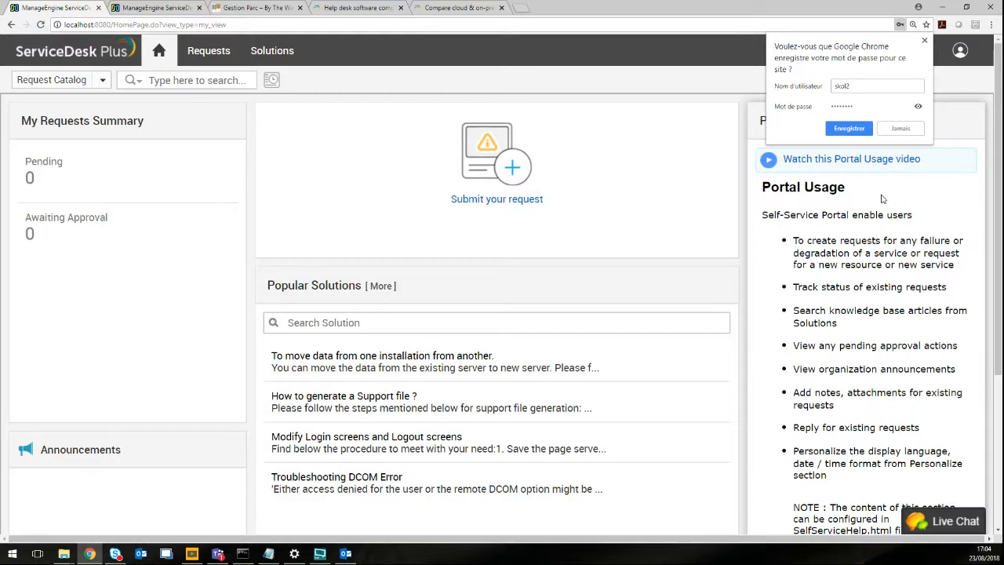
# Close Chrome's save-password prompt and look over the requester's self-service home page.
pyautogui.click(925, 41)
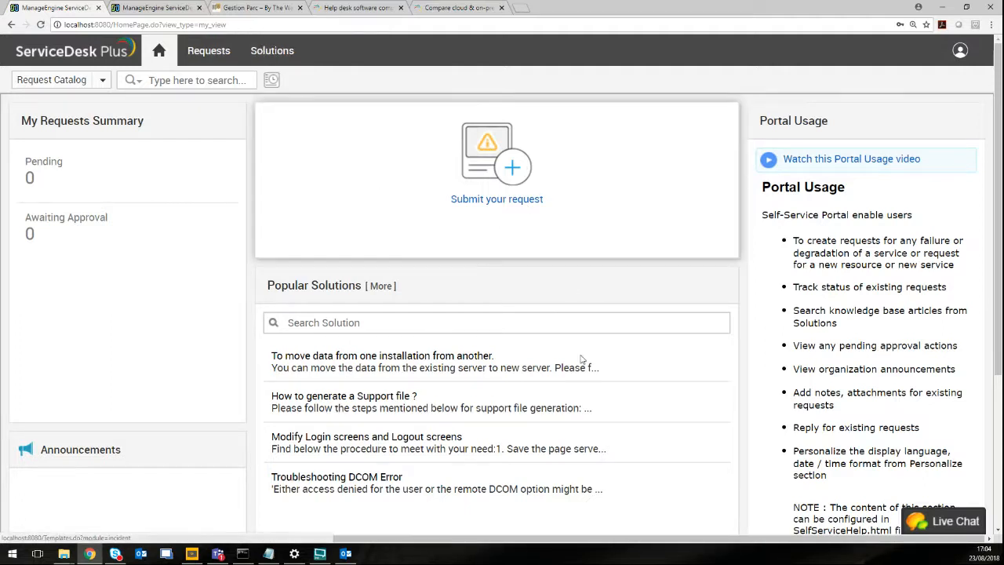
pyautogui.scroll(-3, 600, 416)
pyautogui.scroll(3, 598, 416)
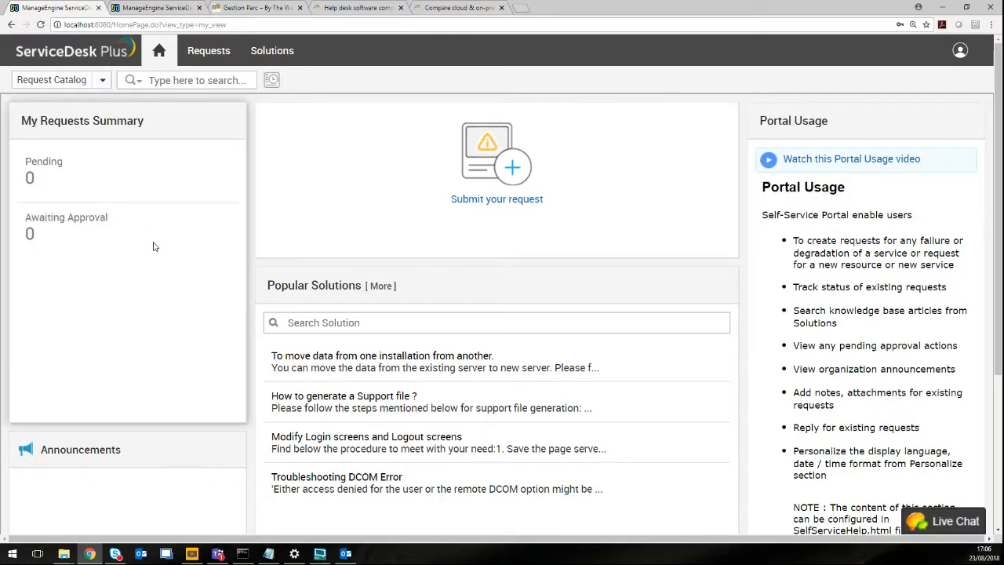
pyautogui.scroll(-1, 154, 250)
pyautogui.scroll(-1, 141, 292)
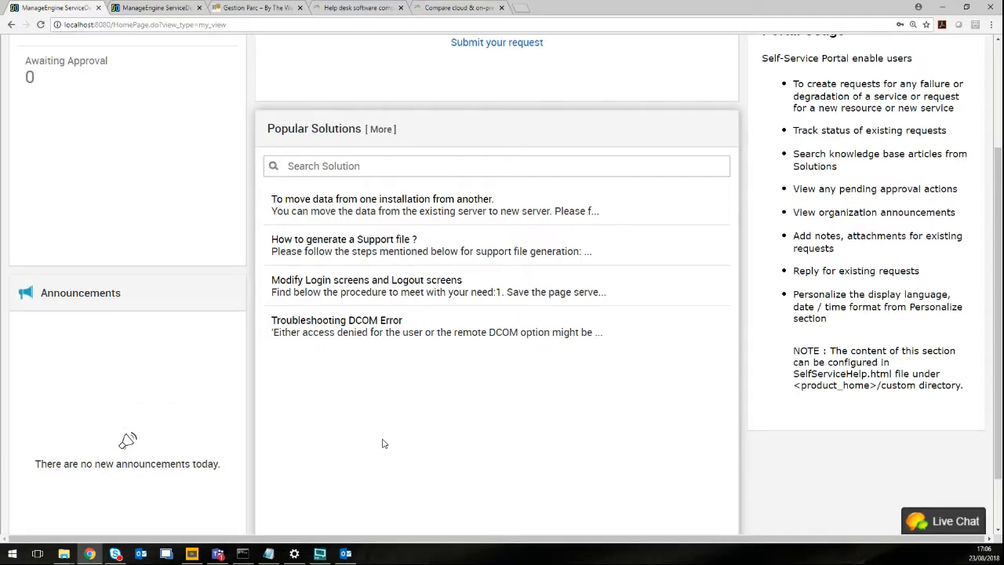
pyautogui.scroll(2, 381, 443)
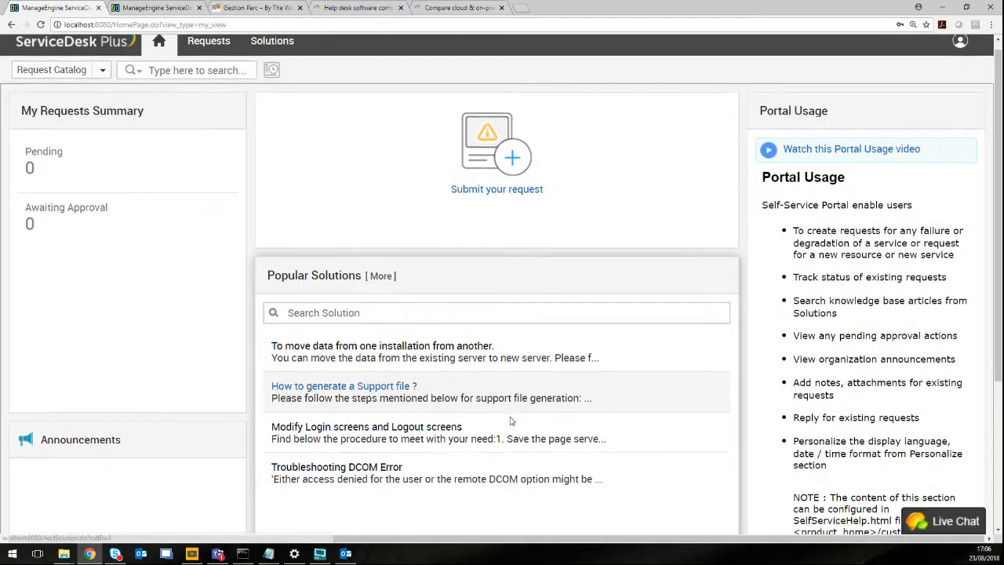
pyautogui.scroll(-3, 470, 392)
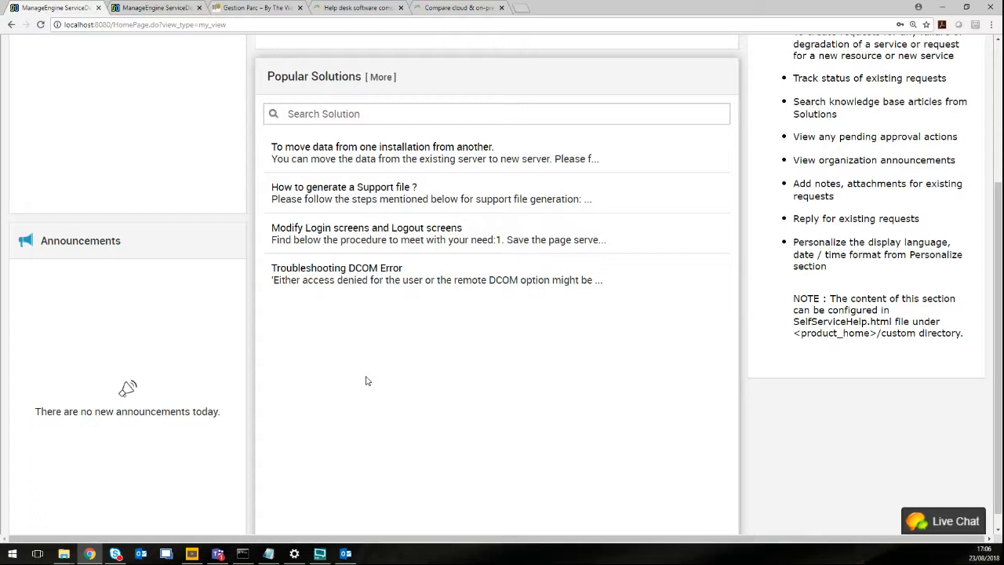
pyautogui.scroll(3, 455, 369)
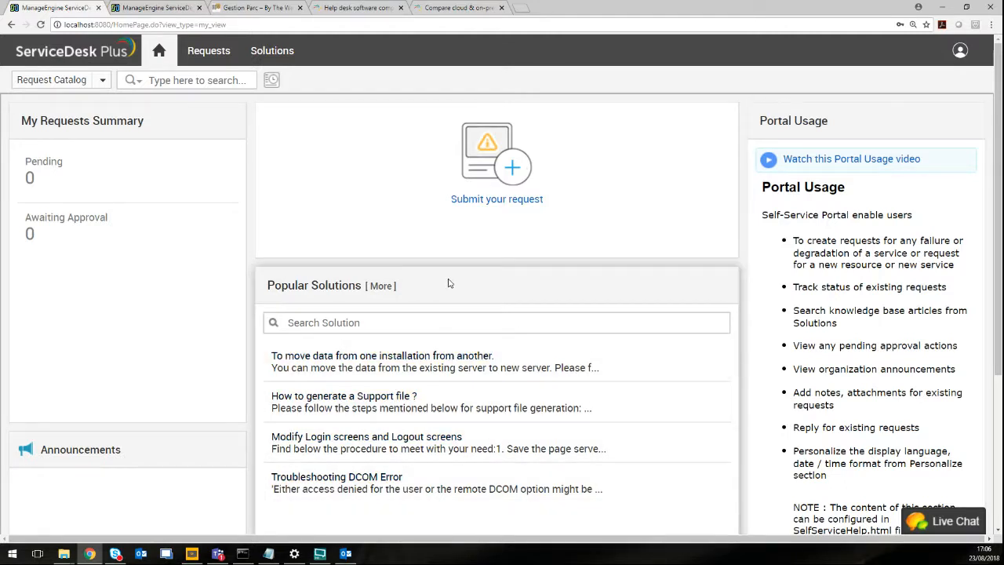
pyautogui.click(442, 326)
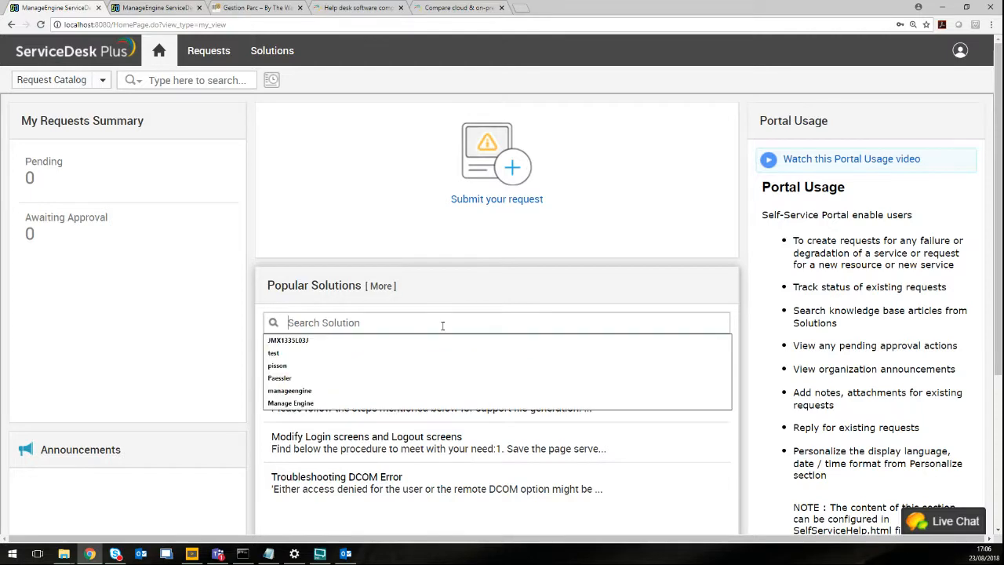
pyautogui.click(745, 446)
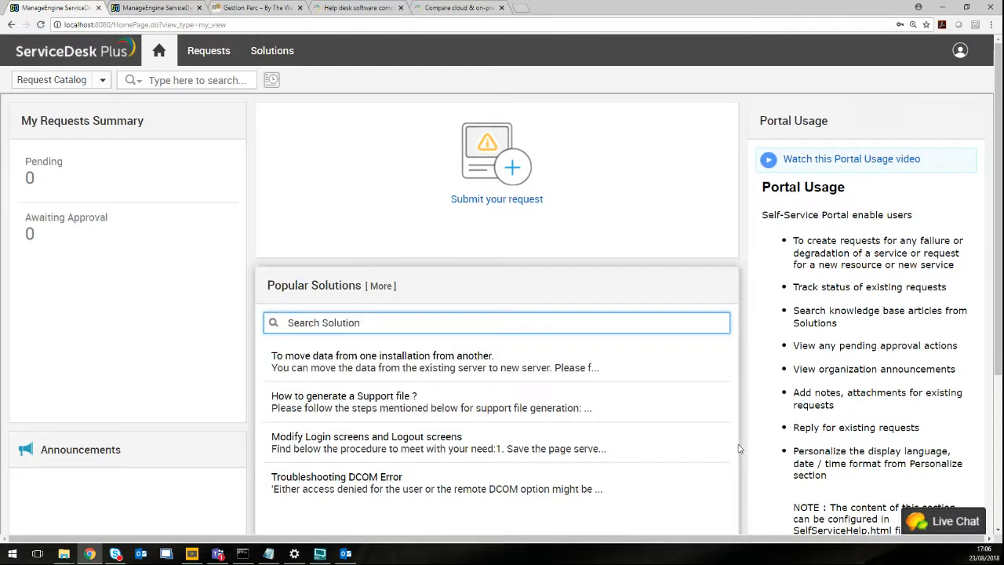
pyautogui.scroll(-1, 649, 482)
pyautogui.scroll(-2, 649, 481)
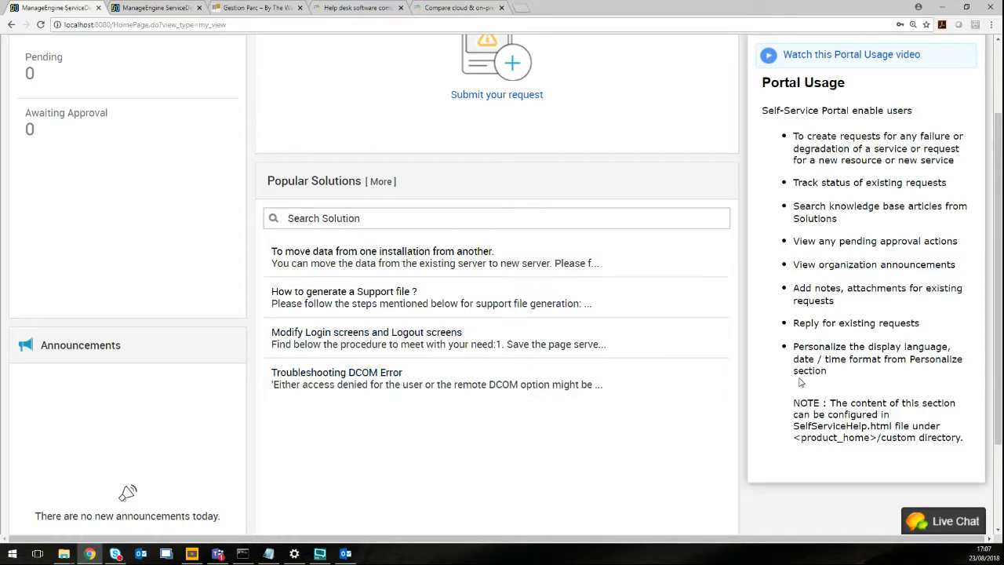
pyautogui.scroll(2, 802, 382)
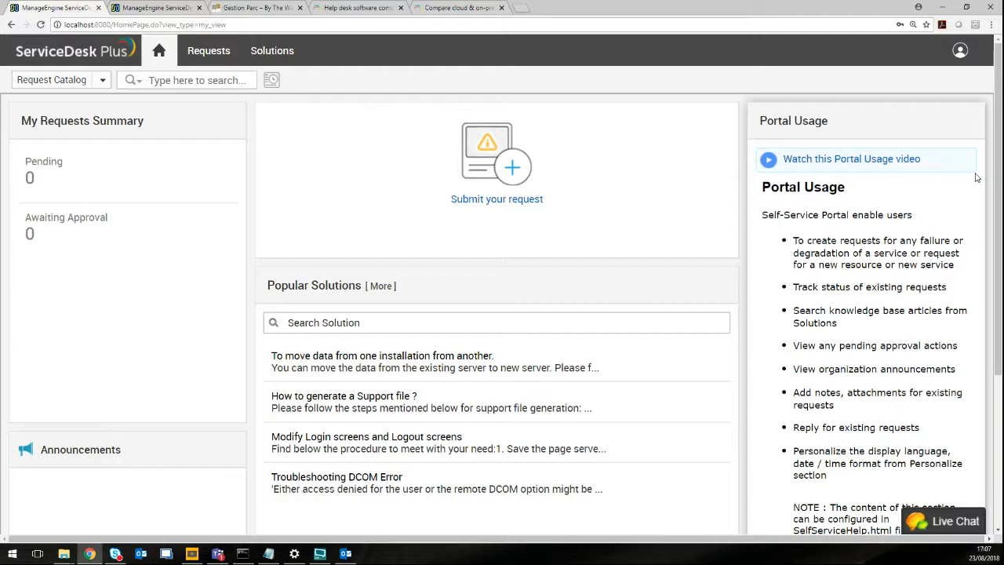
# Start a new request from the requester's My Open Requests list.
pyautogui.click(202, 53)
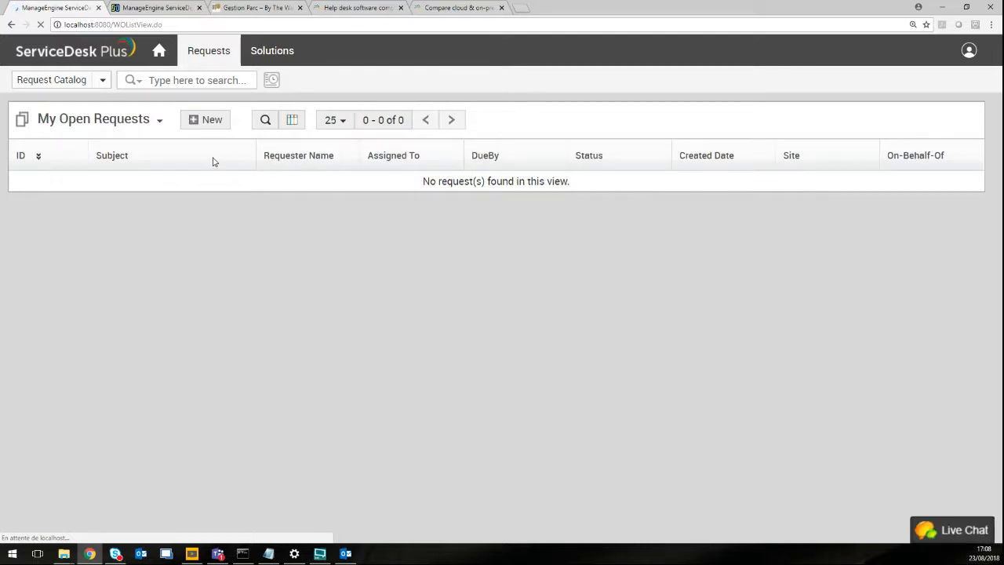
pyautogui.click(209, 119)
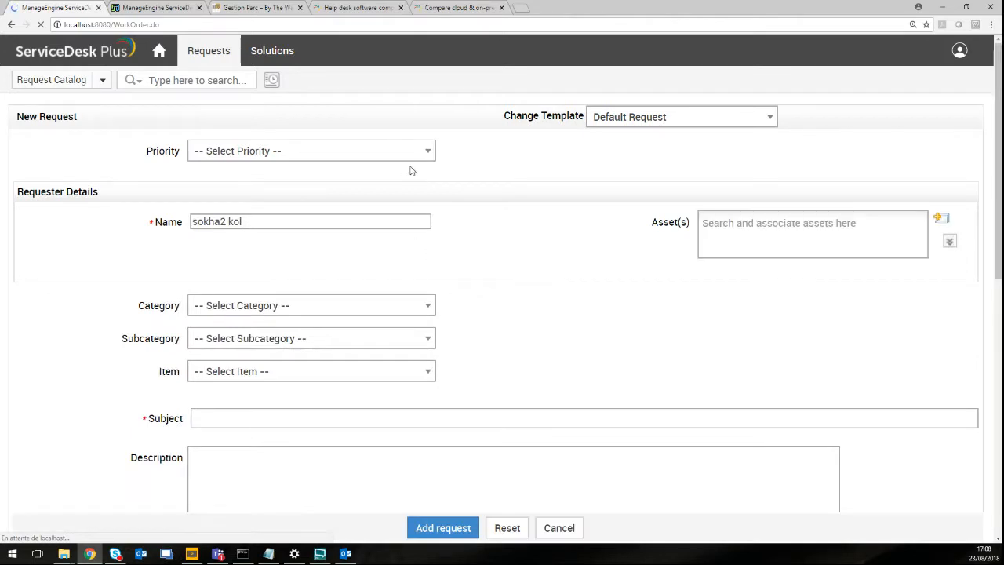
# Set the request priority to Medium and the category to Desktop Hardware.
pyautogui.click(416, 154)
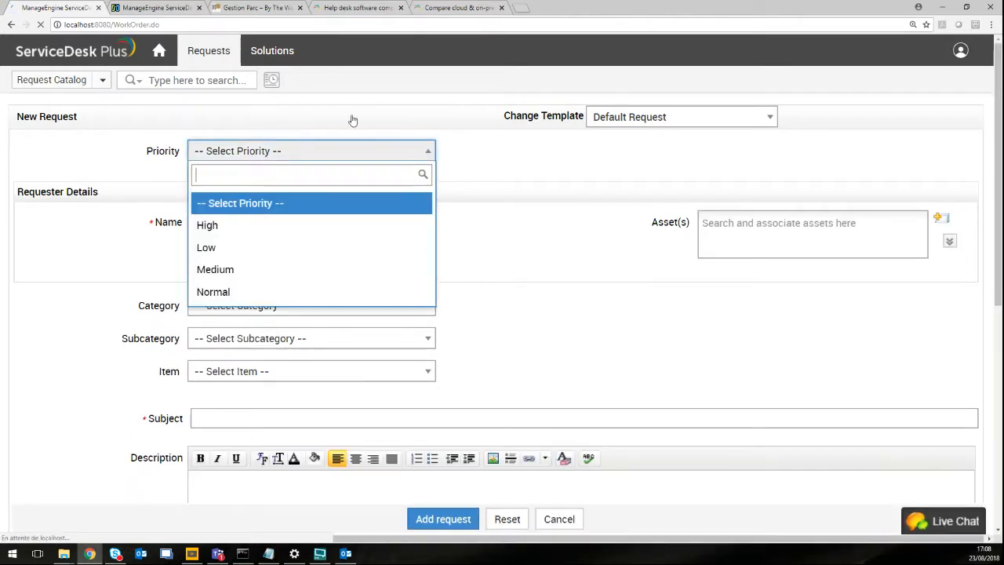
pyautogui.click(338, 275)
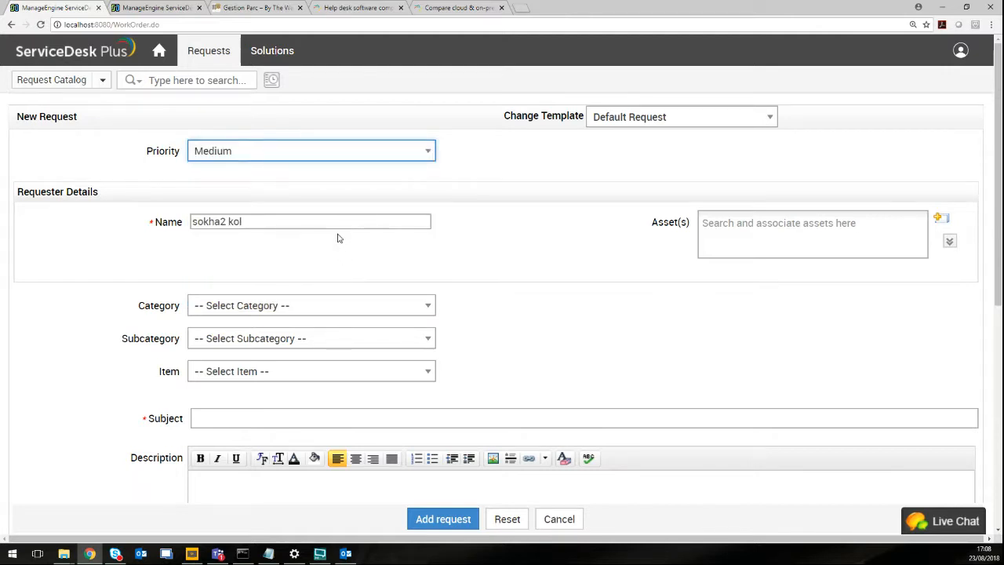
pyautogui.click(405, 308)
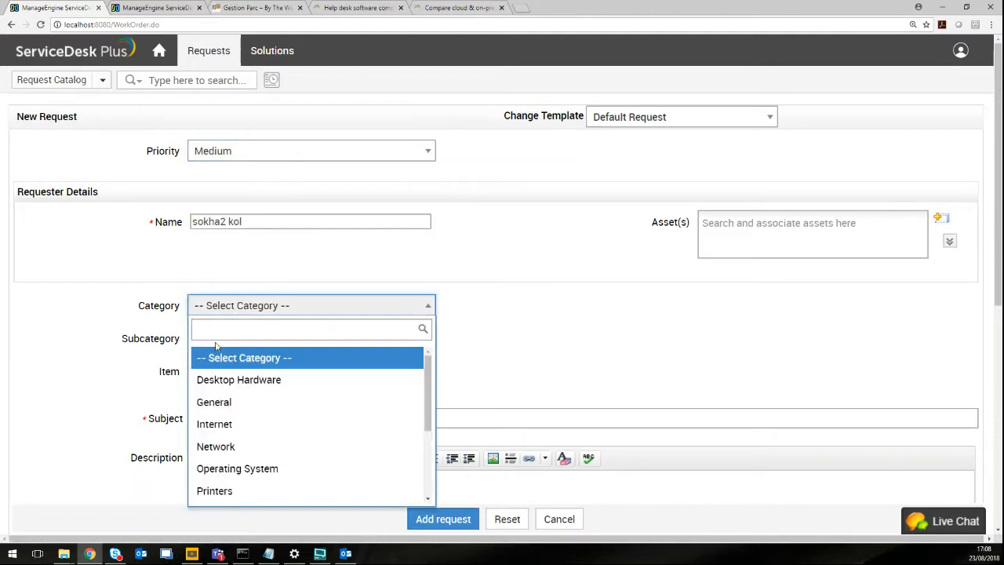
pyautogui.scroll(-3, 294, 414)
pyautogui.scroll(3, 294, 414)
pyautogui.scroll(-3, 289, 417)
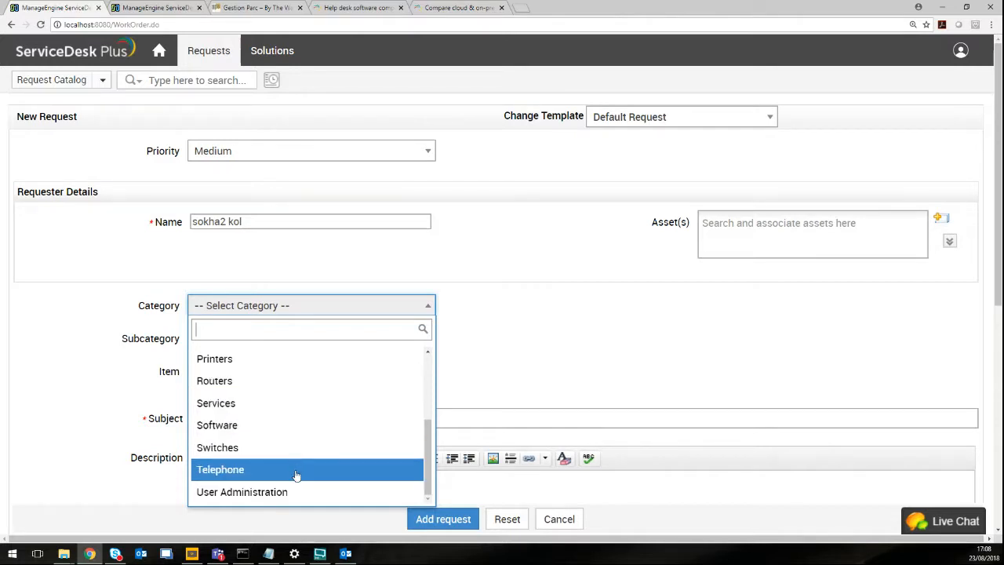
pyautogui.scroll(3, 291, 459)
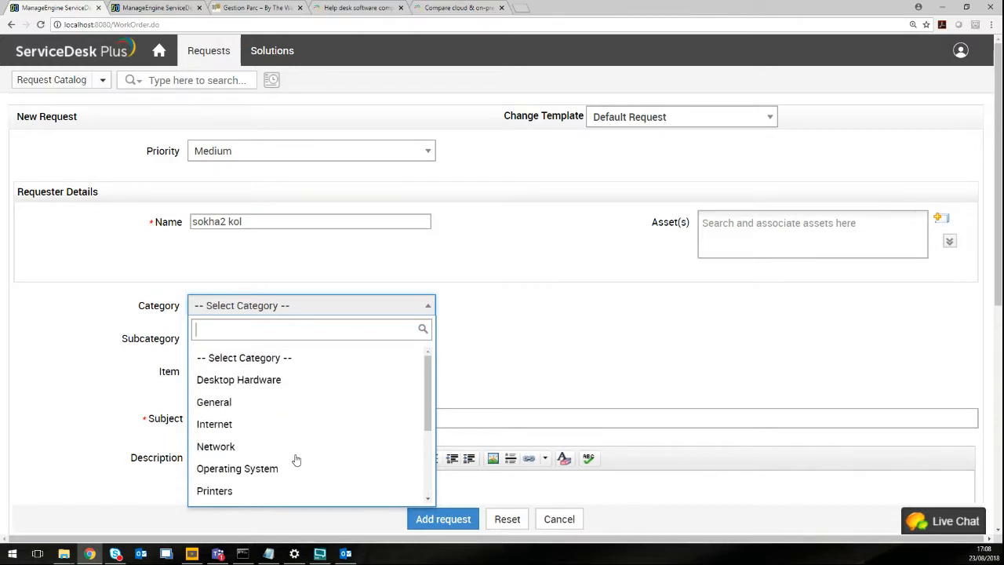
pyautogui.click(283, 384)
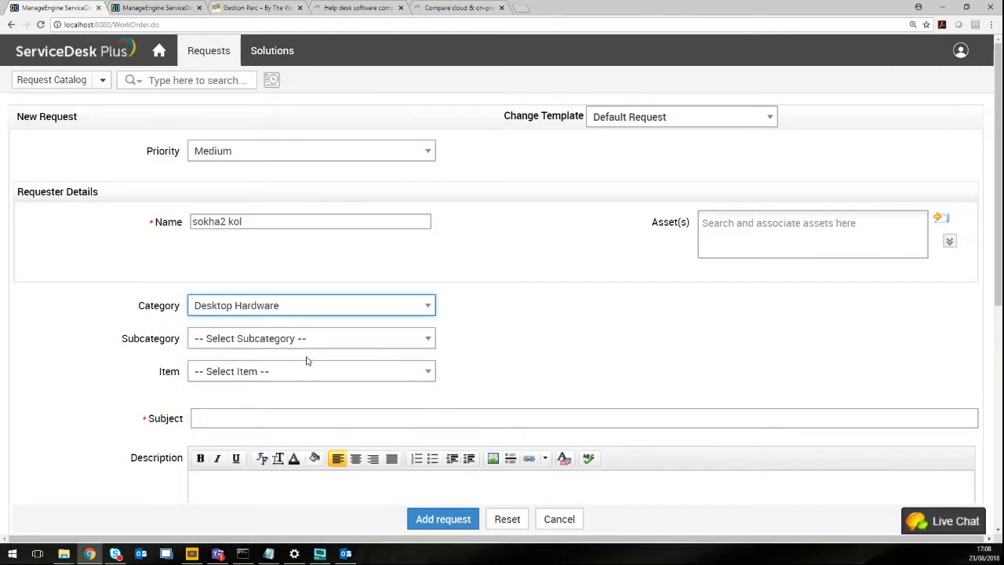
# Leave subcategory and item empty and enter the subject 'ma souris ne fonctionne plus'.
pyautogui.click(309, 342)
pyautogui.click(309, 342)
pyautogui.click(294, 372)
pyautogui.click(295, 372)
pyautogui.click(276, 413)
pyautogui.write('ma souris ne fonctionne plus')
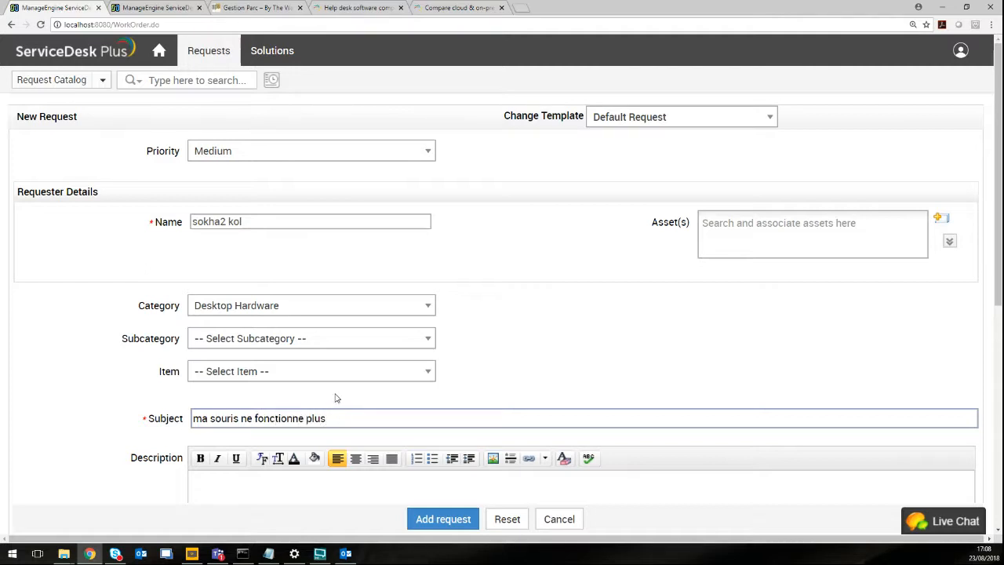
pyautogui.scroll(-3, 333, 424)
pyautogui.click(444, 521)
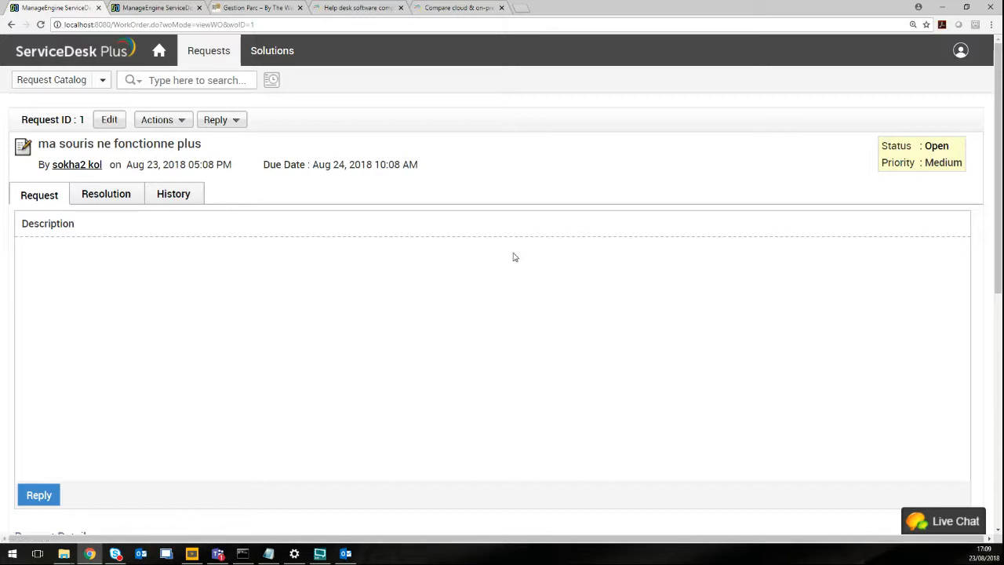
pyautogui.scroll(-4, 514, 257)
pyautogui.scroll(-2, 513, 257)
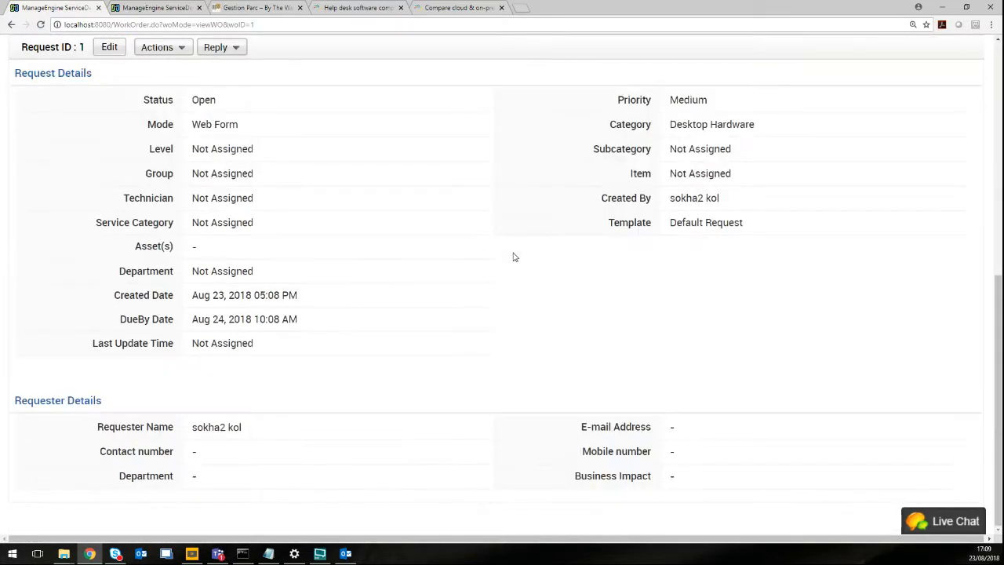
pyautogui.scroll(6, 510, 255)
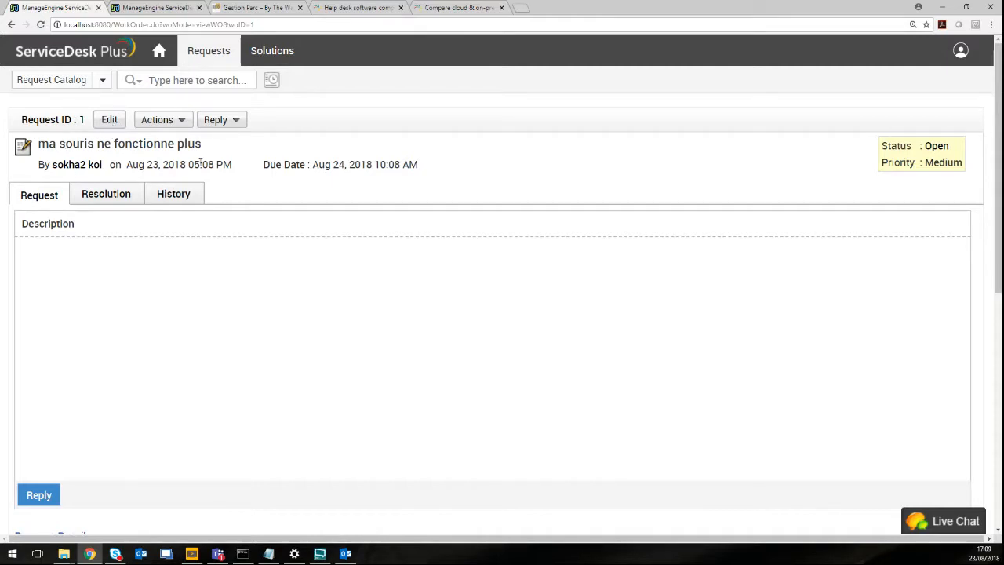
pyautogui.moveTo(207, 149)
pyautogui.mouseDown()
pyautogui.moveTo(35, 143)
pyautogui.moveTo(203, 149)
pyautogui.mouseUp()
pyautogui.click(286, 58)
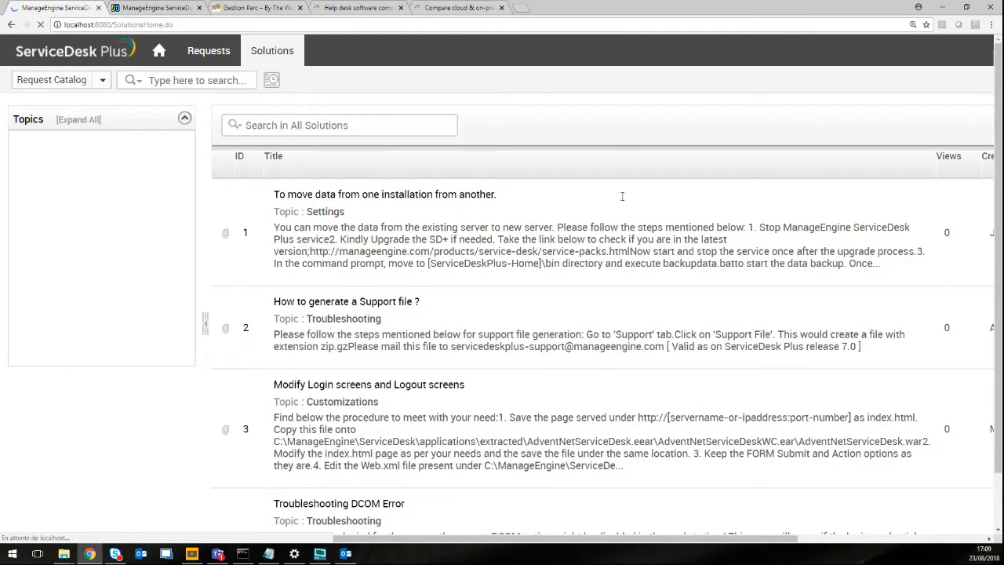
# Browse the four knowledge-base solutions, expanding and collapsing the Hardware topic.
pyautogui.scroll(-1, 622, 196)
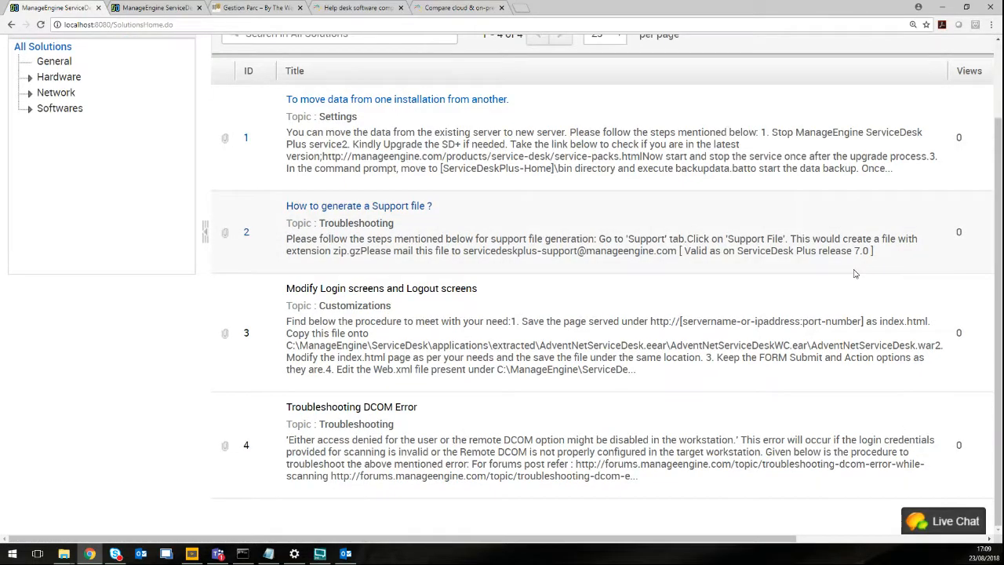
pyautogui.scroll(1, 855, 273)
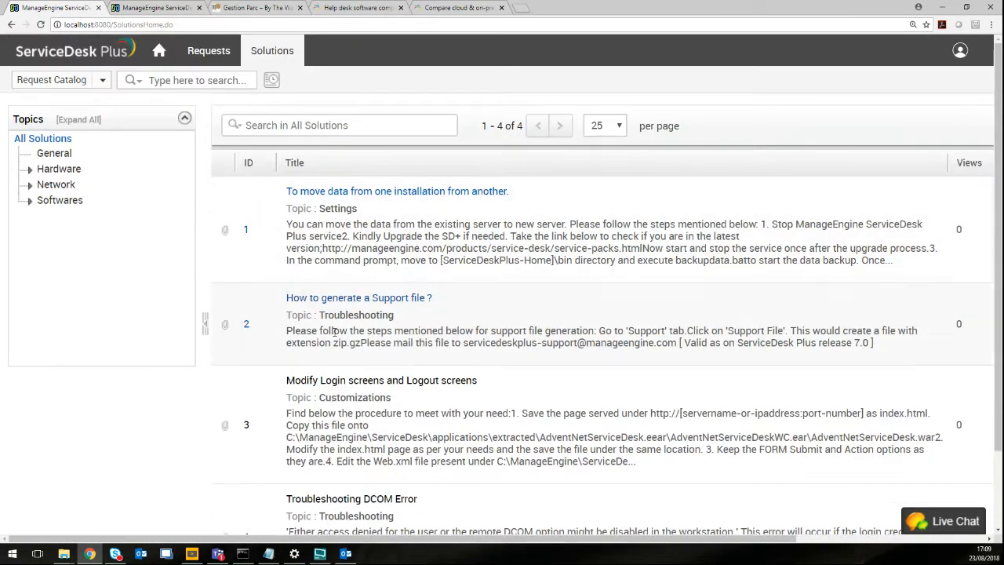
pyautogui.click(30, 170)
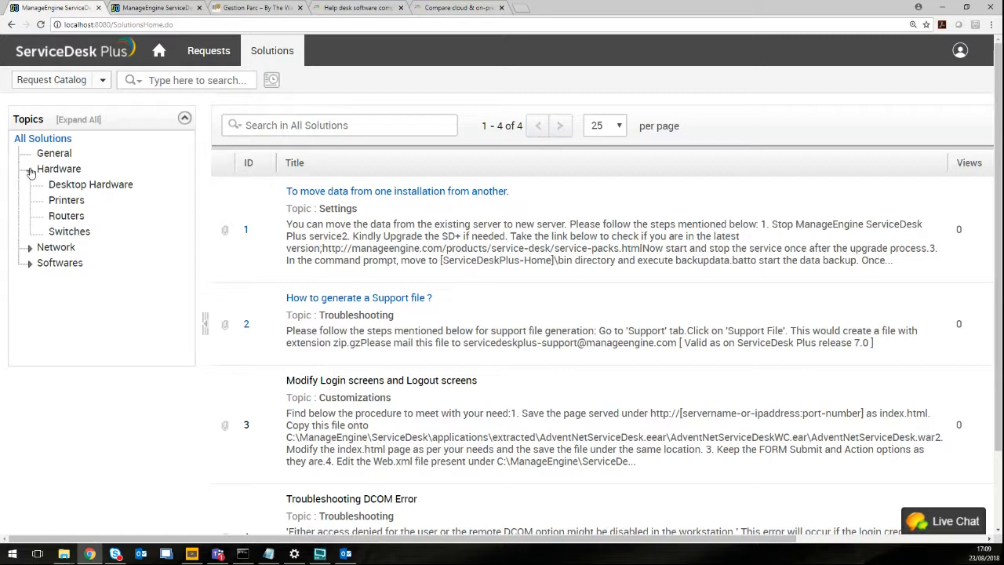
pyautogui.click(29, 170)
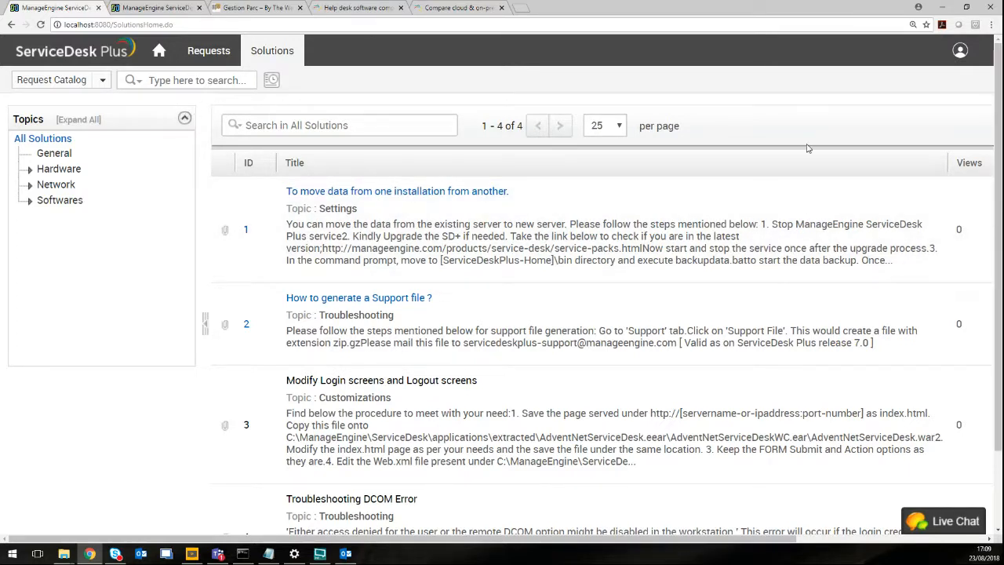
# Log out of the requester account and log back in with the administrator username and password.
pyautogui.click(960, 50)
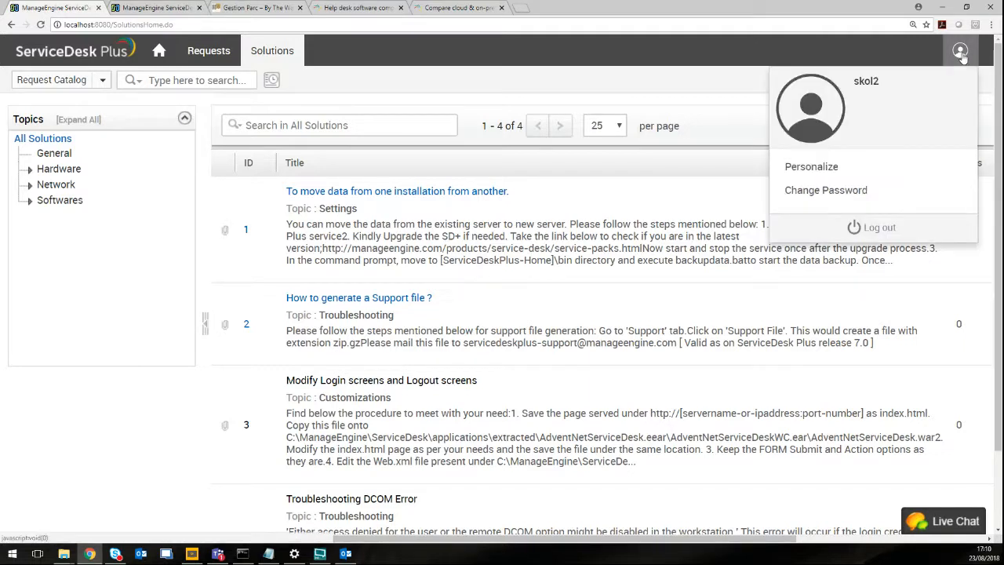
pyautogui.click(878, 227)
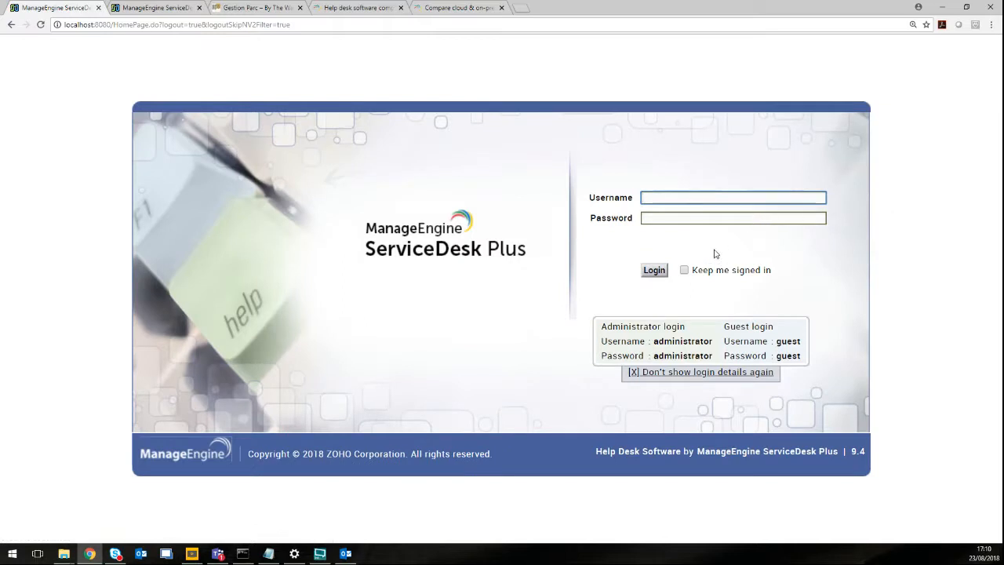
pyautogui.write('administrator')
pyautogui.press('Tab')
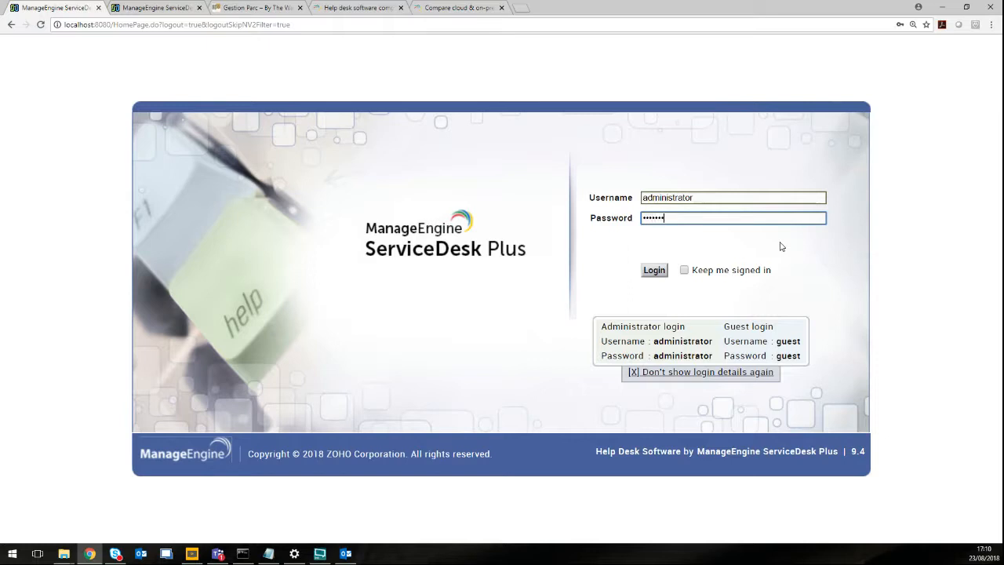
pyautogui.write('administrator')
pyautogui.press('Return')
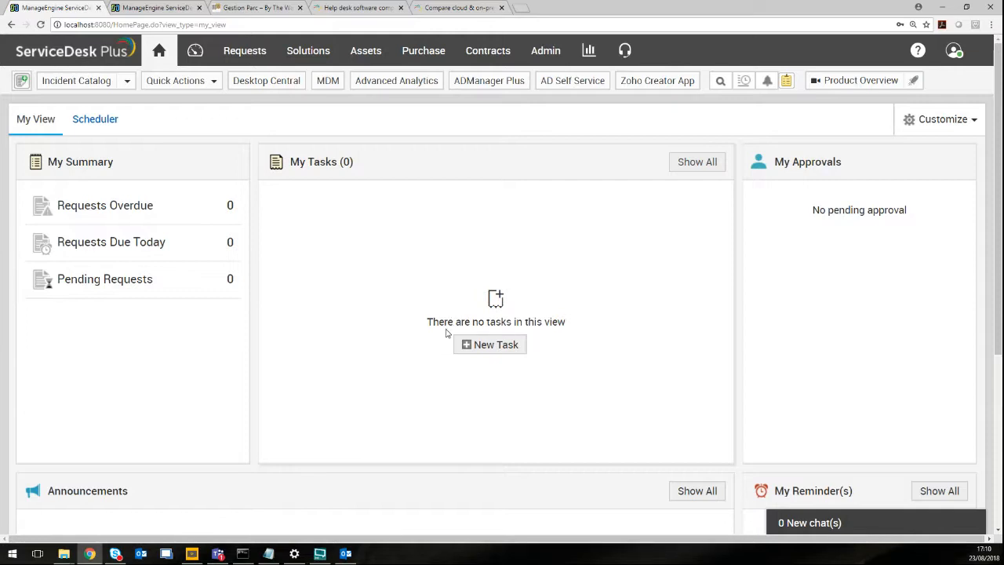
# Visit the Admin tab, then show the Open Requests list.
pyautogui.click(551, 51)
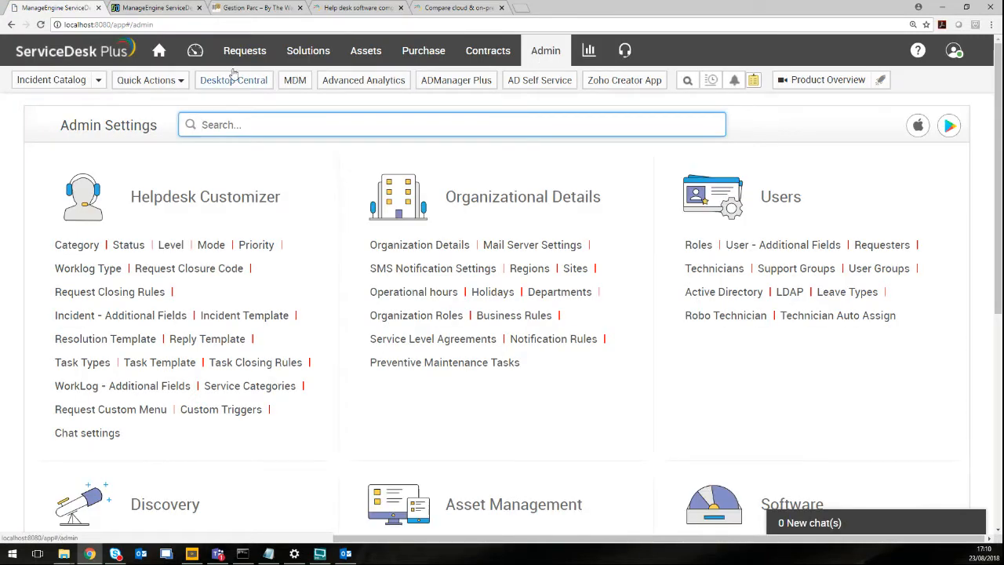
pyautogui.click(245, 51)
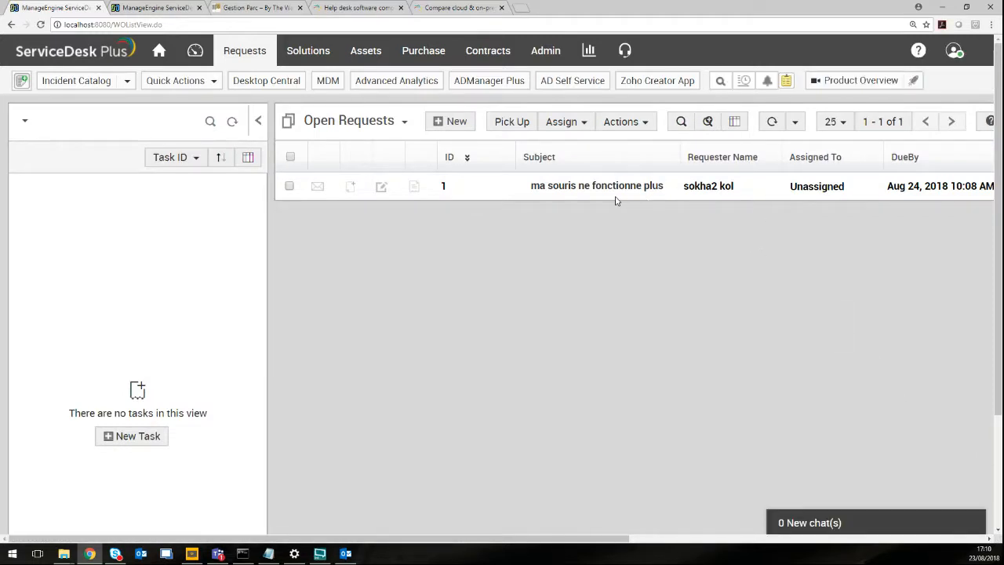
# Try assigning request 1 to a technician and dismiss the missing-technician warning.
pyautogui.moveTo(617, 193)
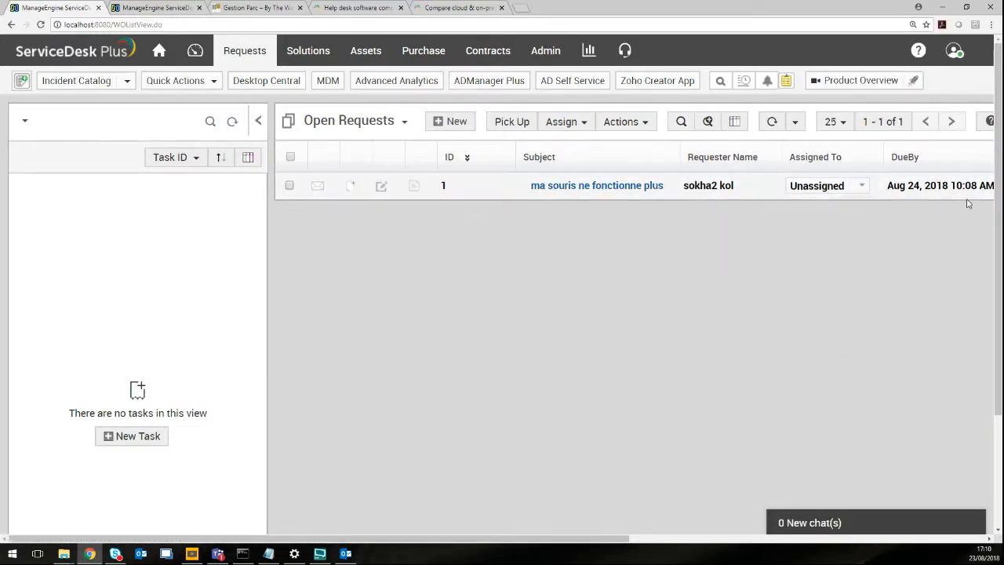
pyautogui.moveTo(600, 541); pyautogui.dragTo(400, 539)
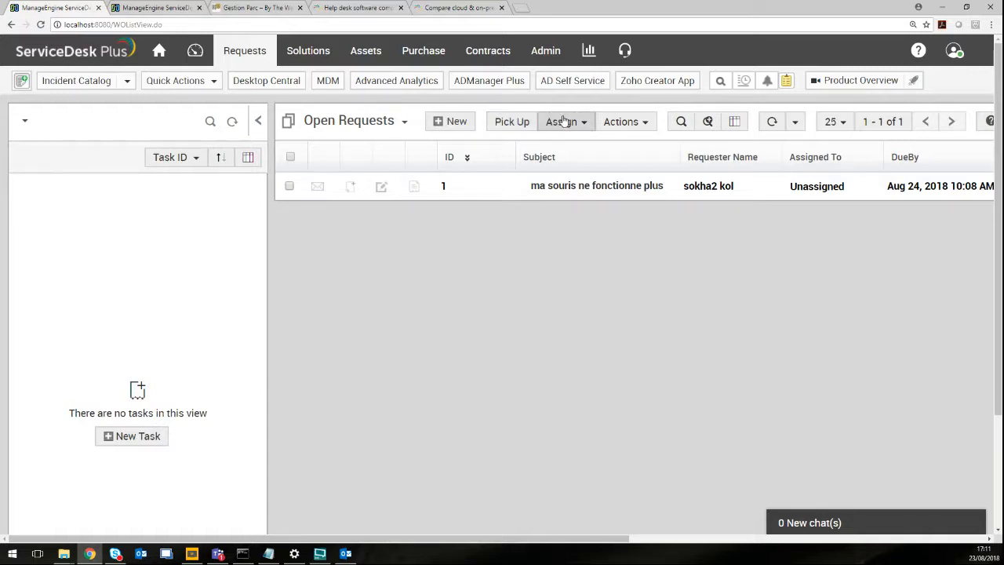
pyautogui.click(585, 124)
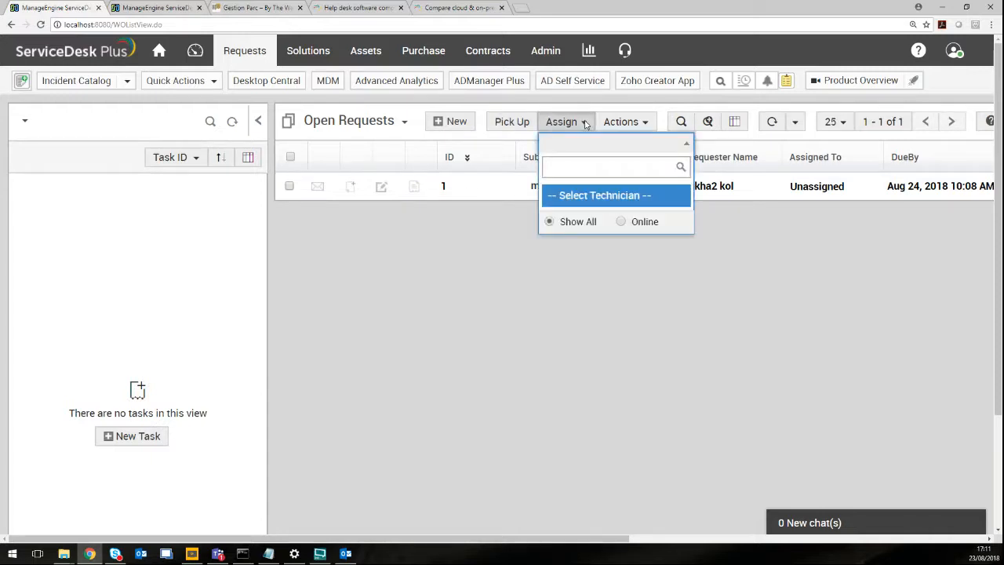
pyautogui.click(591, 195)
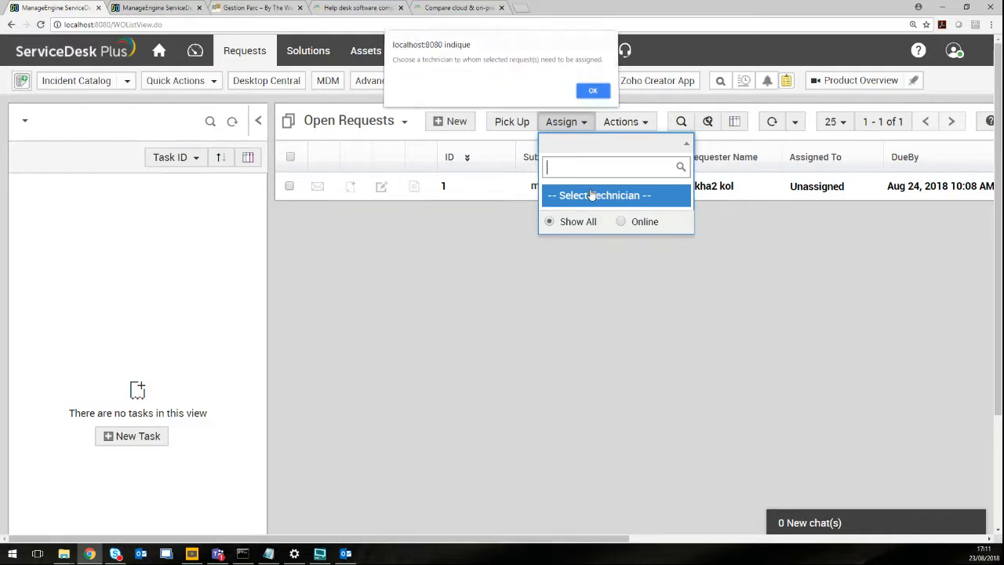
pyautogui.click(594, 93)
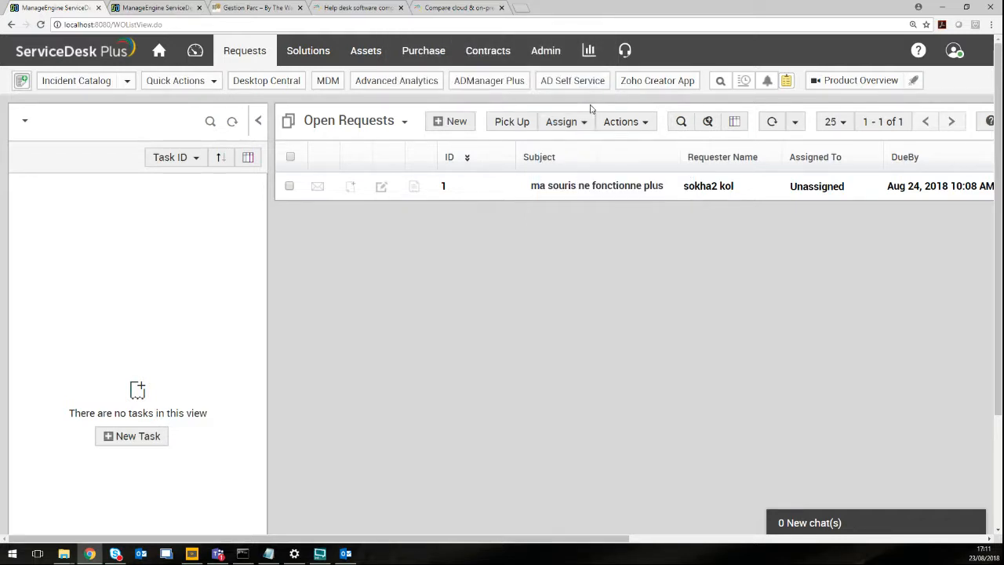
# Close the Actions menu unused and open the 'ma souris ne fonctionne plus' request.
pyautogui.click(620, 123)
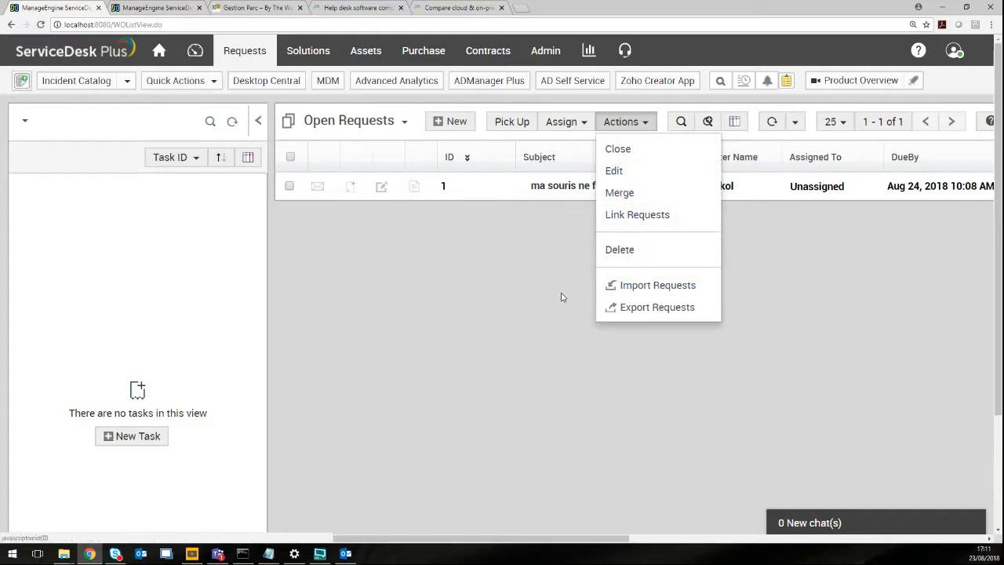
pyautogui.click(526, 272)
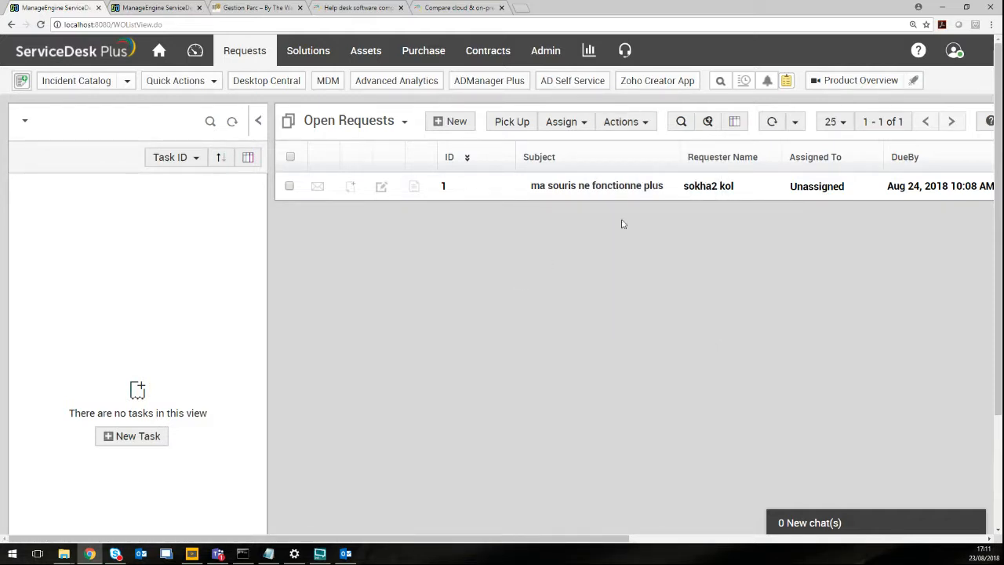
pyautogui.click(622, 186)
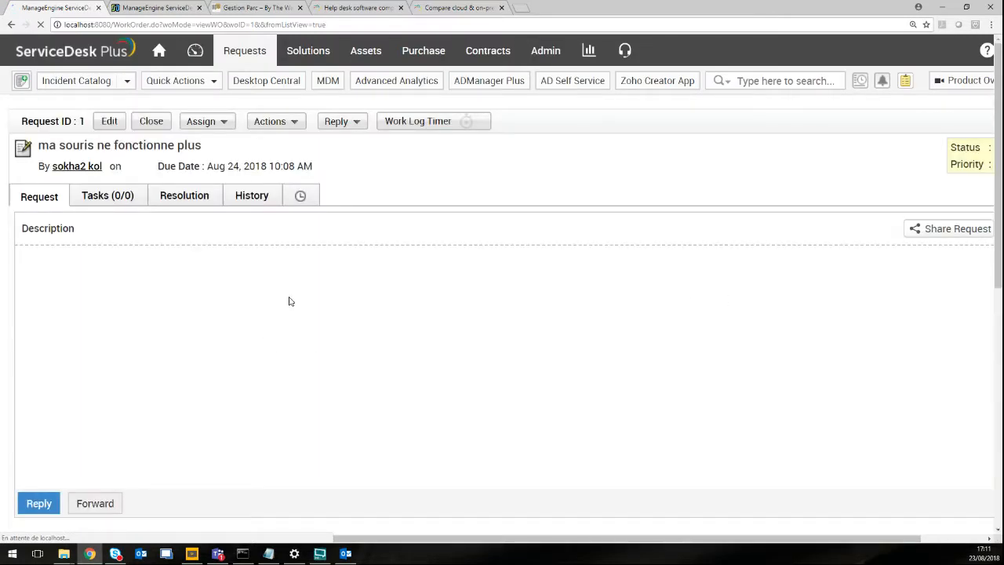
# Pick up request 1 'ma souris ne fonctionne plus' and show its empty Tasks (0/0) list.
pyautogui.scroll(-1, 305, 356)
pyautogui.scroll(-4, 304, 355)
pyautogui.scroll(4, 303, 341)
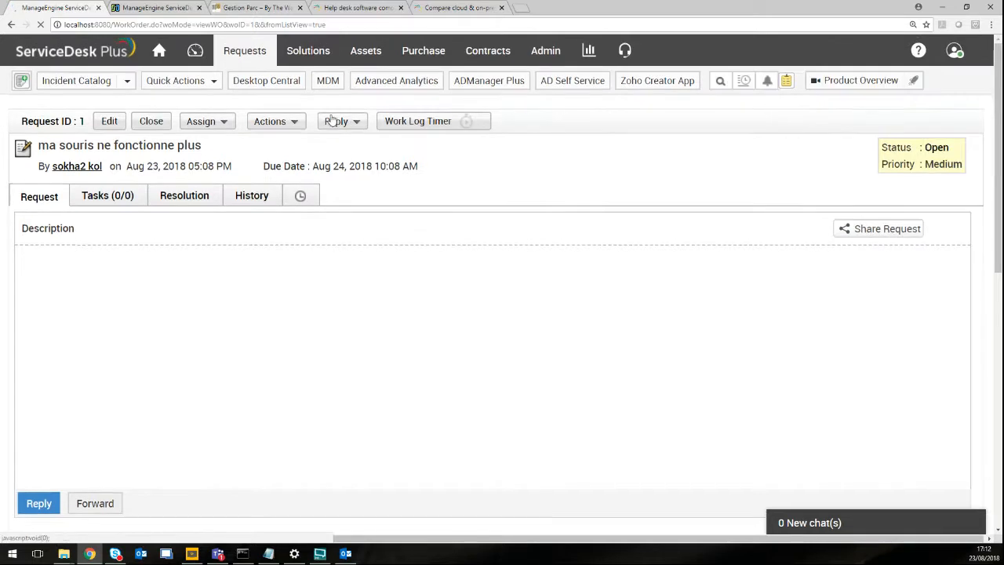
pyautogui.click(210, 121)
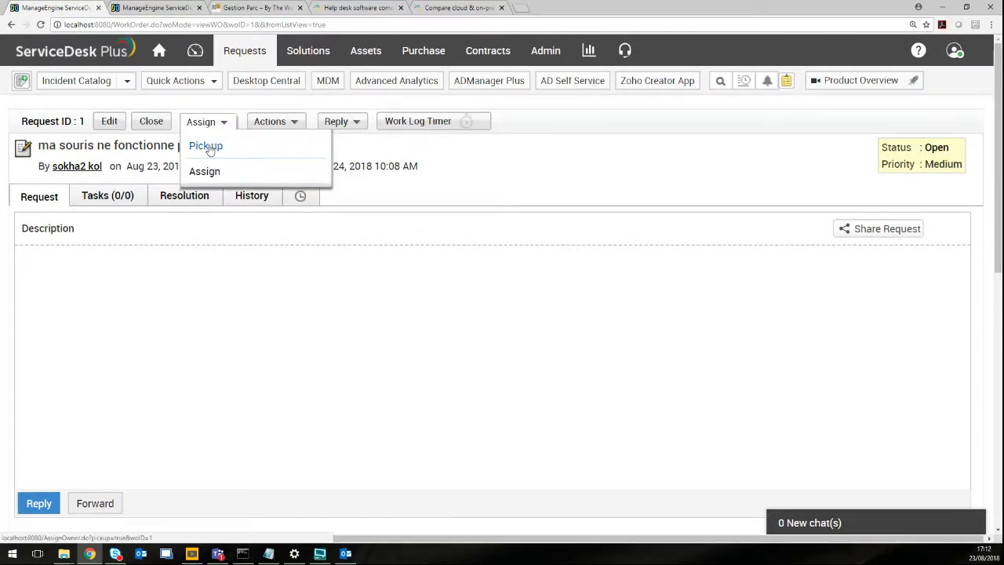
pyautogui.click(208, 146)
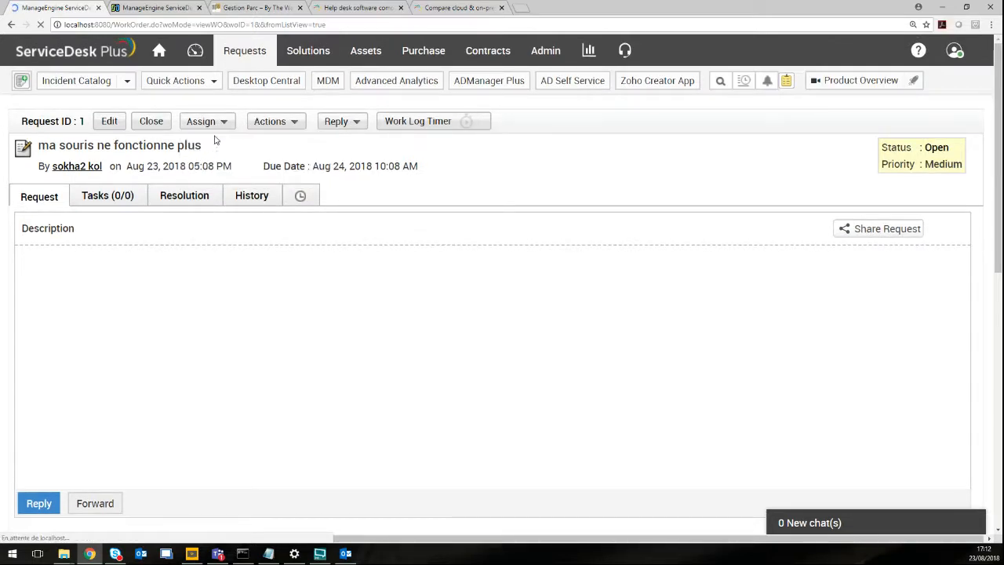
pyautogui.click(208, 122)
pyautogui.click(209, 146)
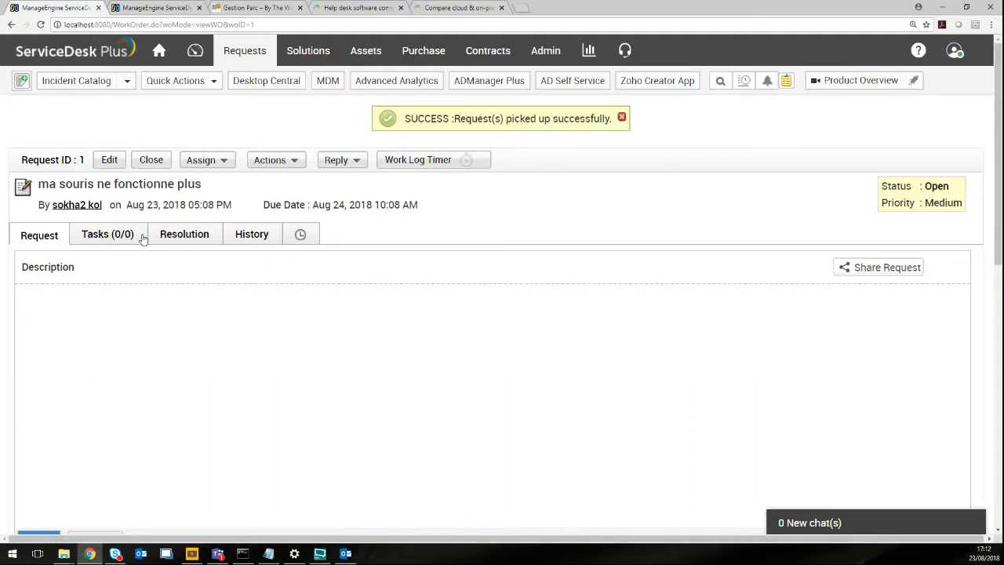
pyautogui.click(110, 235)
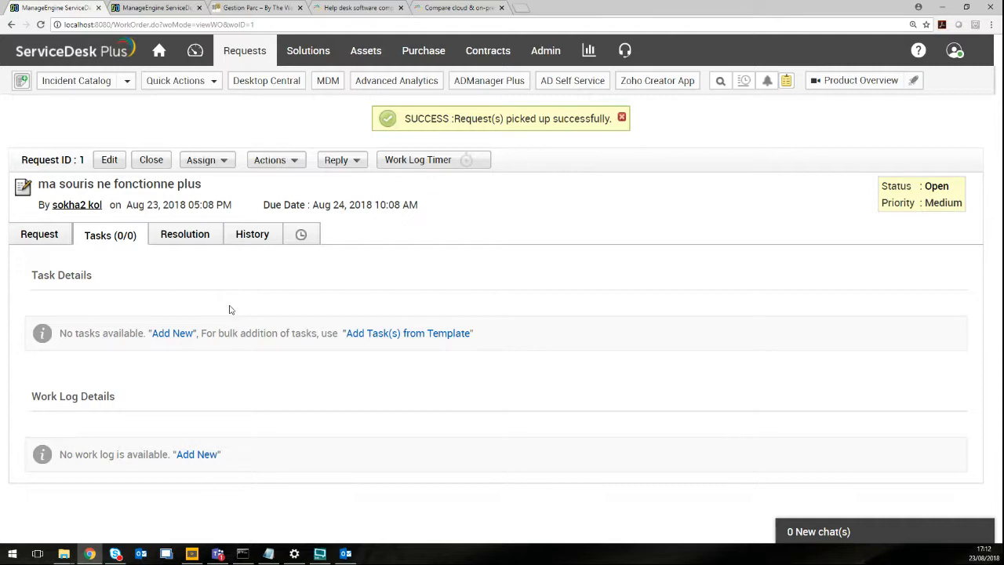
# Start a new task titled 'analyse de la souris defectueuse' without using a template.
pyautogui.click(174, 336)
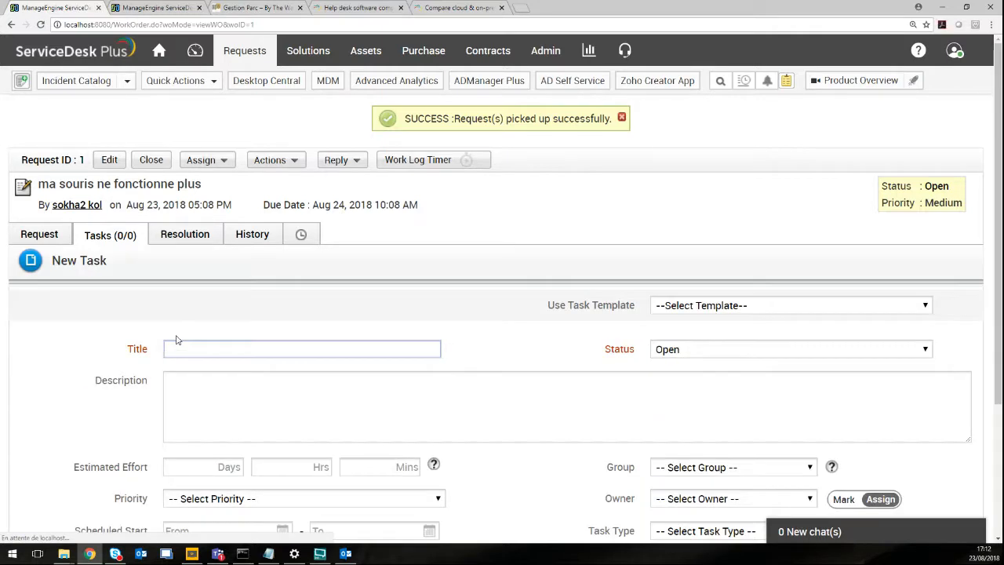
pyautogui.scroll(-3, 444, 347)
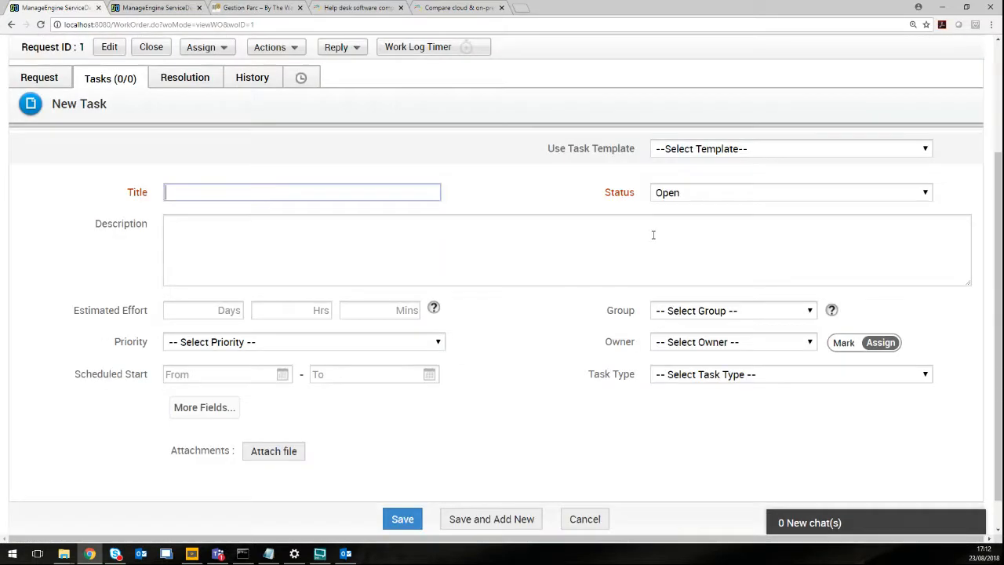
pyautogui.click(789, 149)
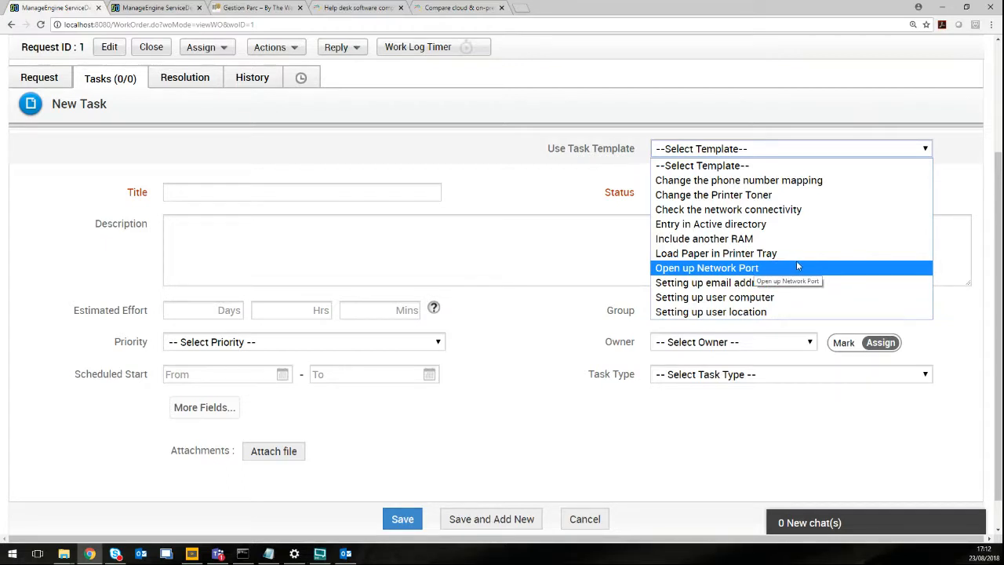
pyautogui.click(306, 194)
pyautogui.click(265, 191)
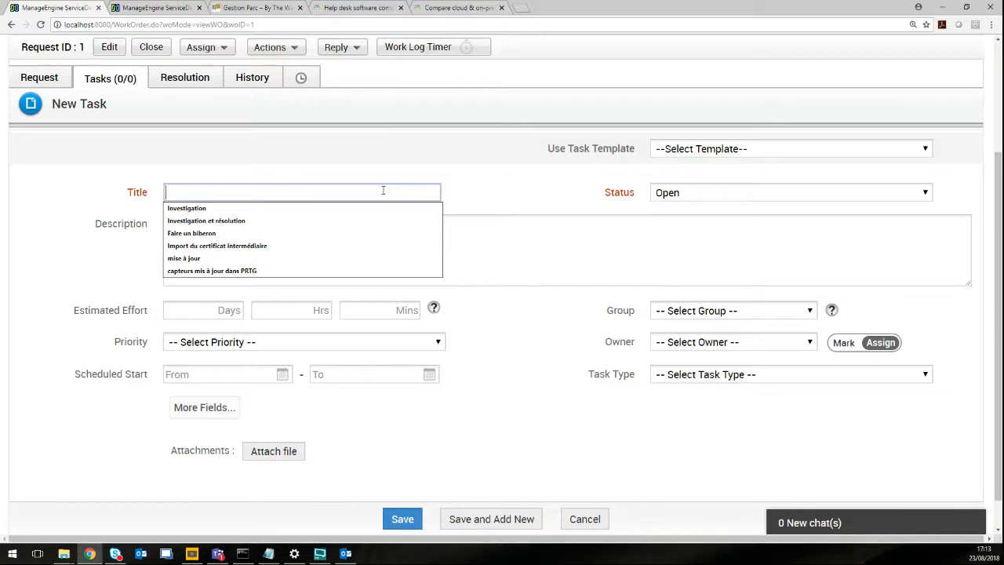
pyautogui.write('analyse de la souris defectueuse')
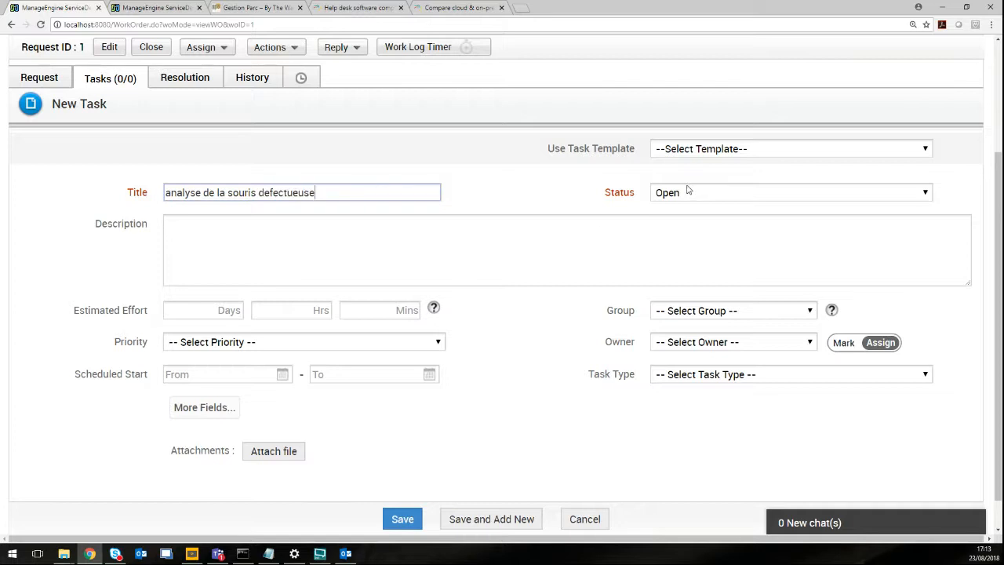
# Keep the task Open with 1-hour effort, High priority, Hardware Problems group and no owner.
pyautogui.click(689, 192)
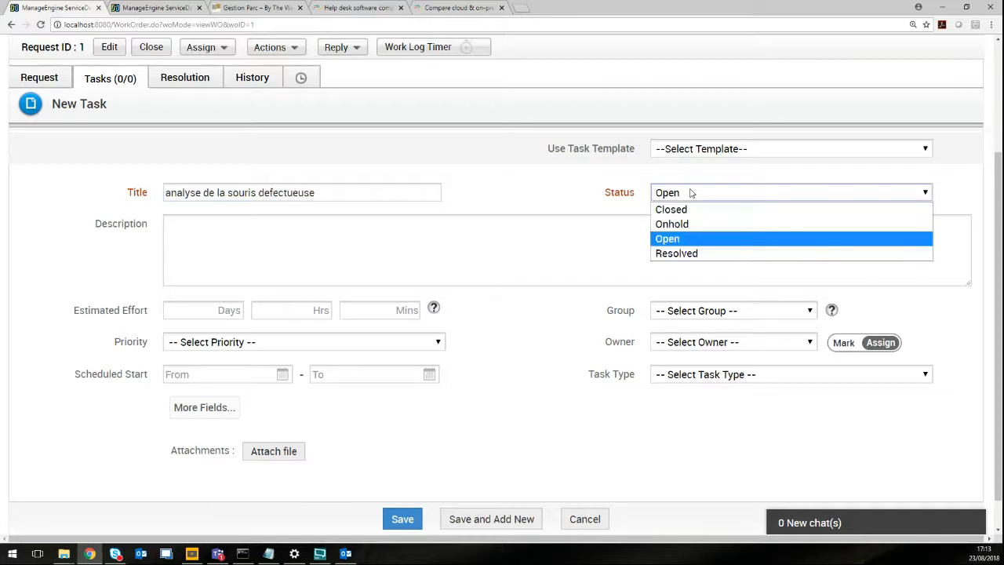
pyautogui.click(677, 243)
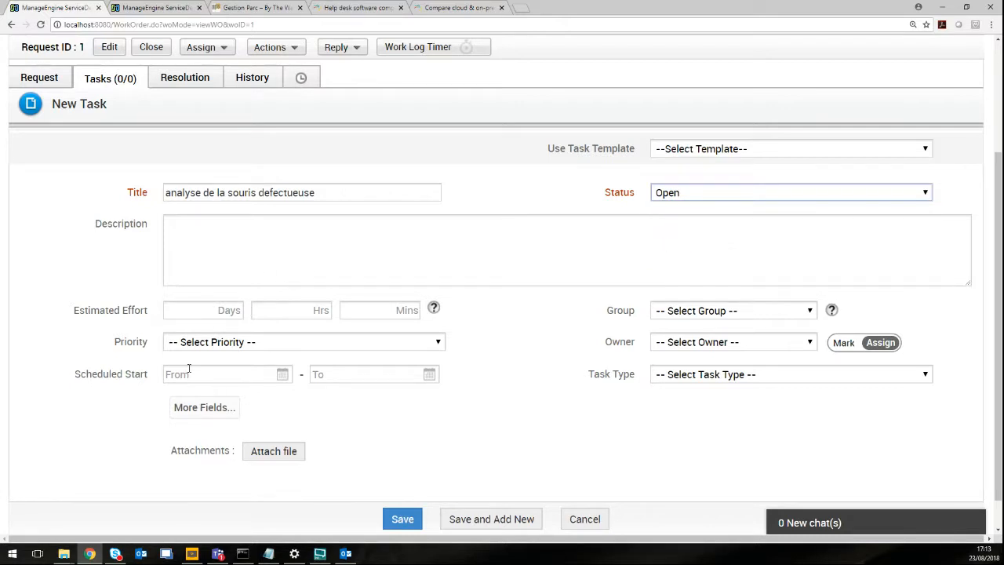
pyautogui.click(233, 310)
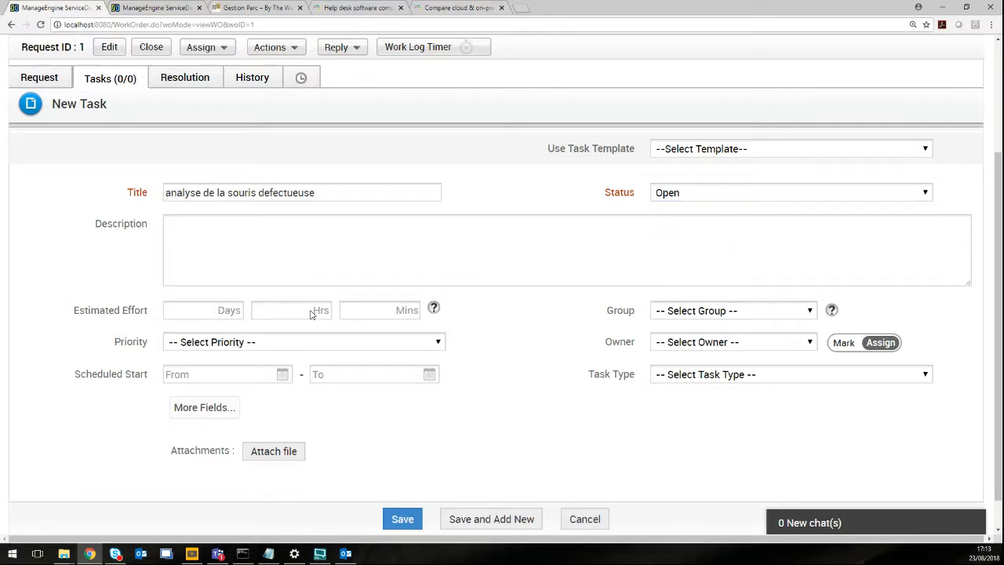
pyautogui.click(281, 311)
pyautogui.click(269, 324)
pyautogui.click(371, 342)
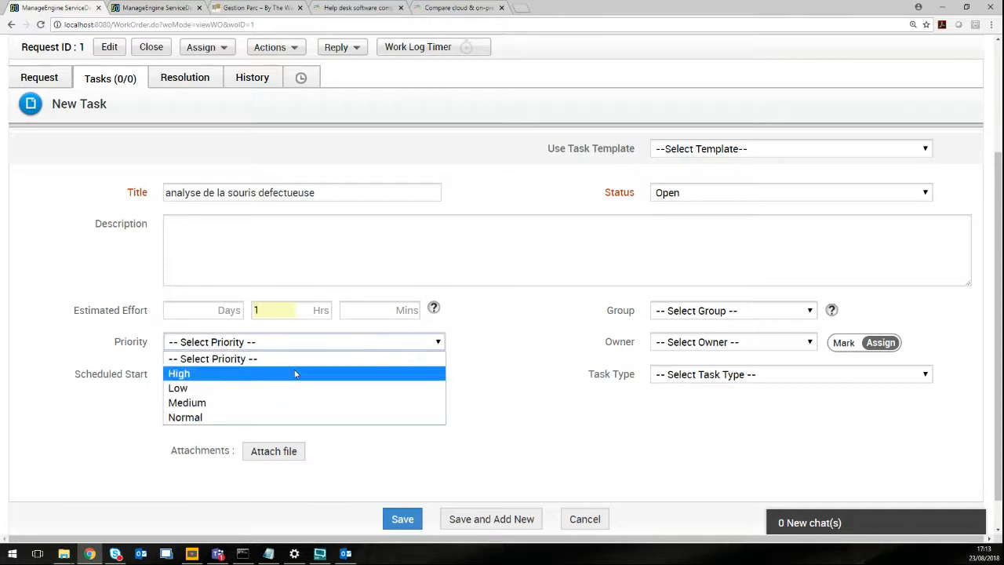
pyautogui.click(248, 374)
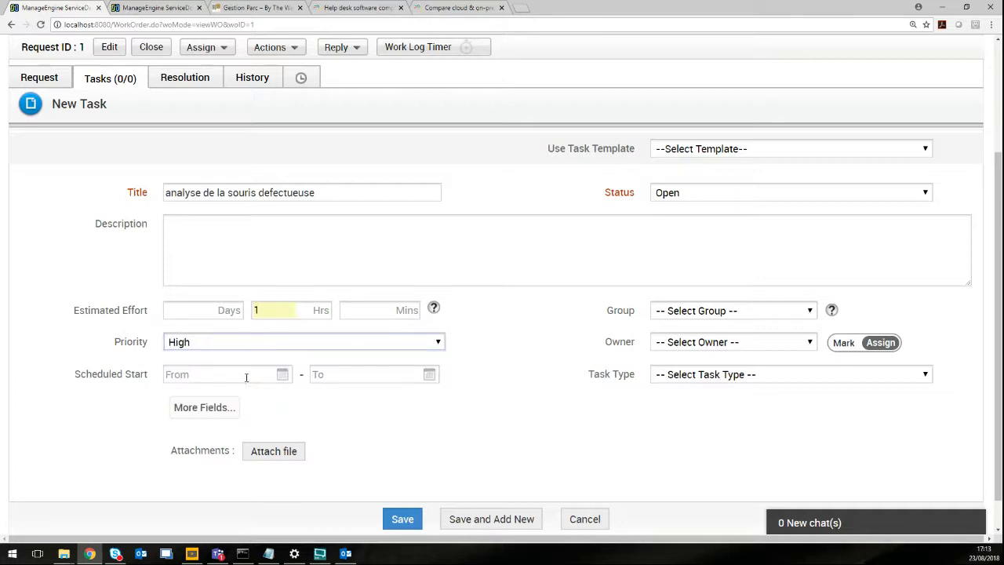
pyautogui.click(727, 311)
pyautogui.click(704, 344)
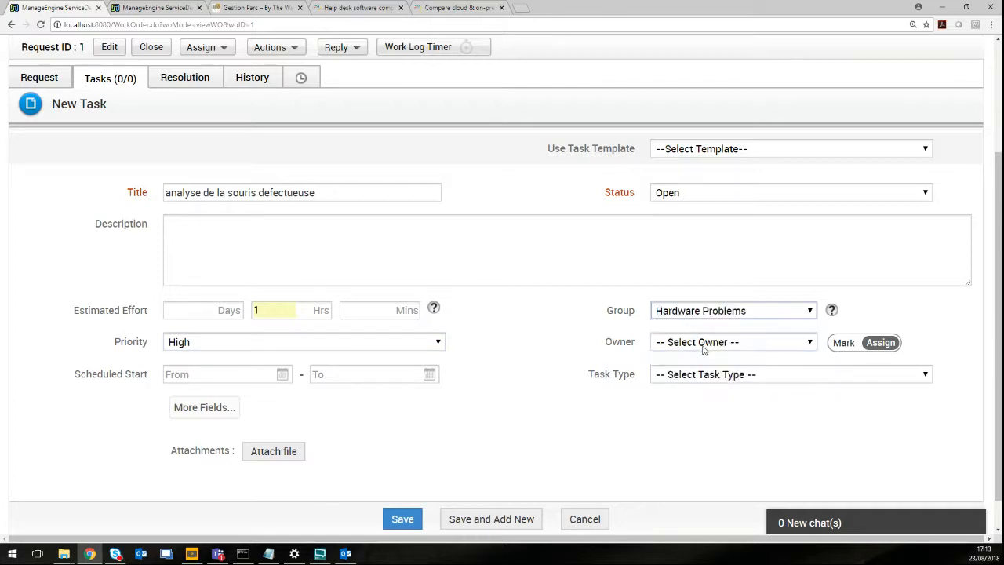
pyautogui.click(706, 343)
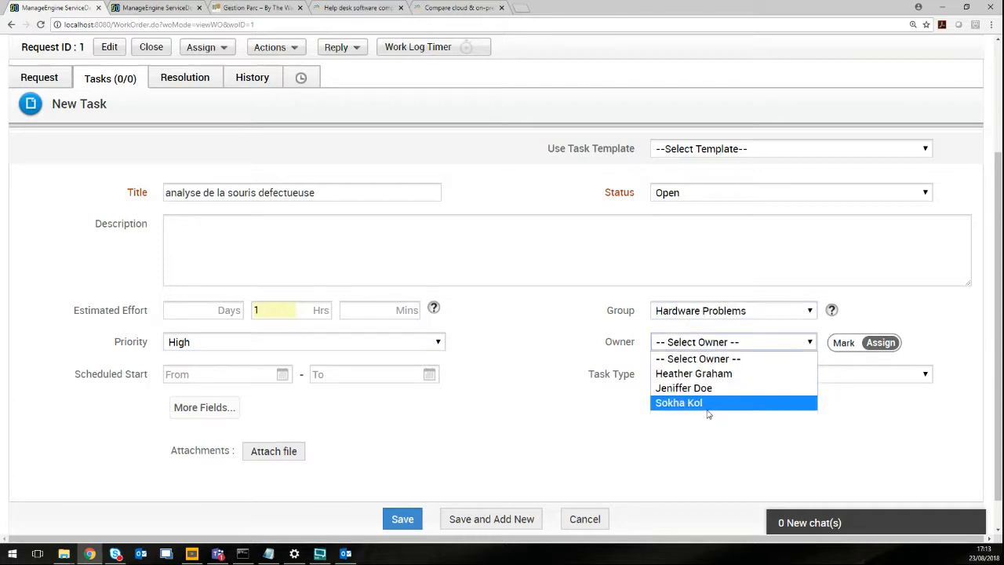
pyautogui.click(603, 402)
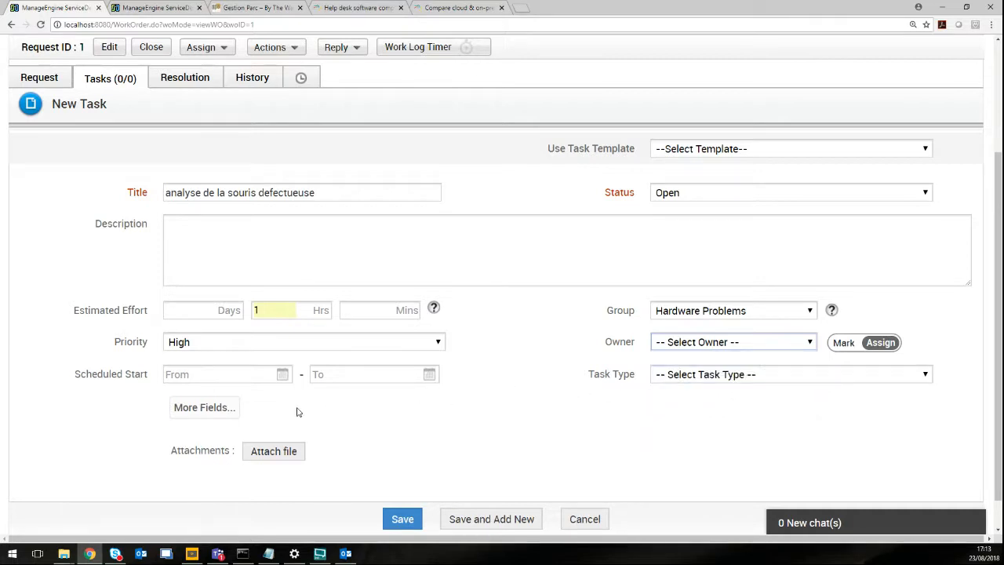
pyautogui.click(241, 374)
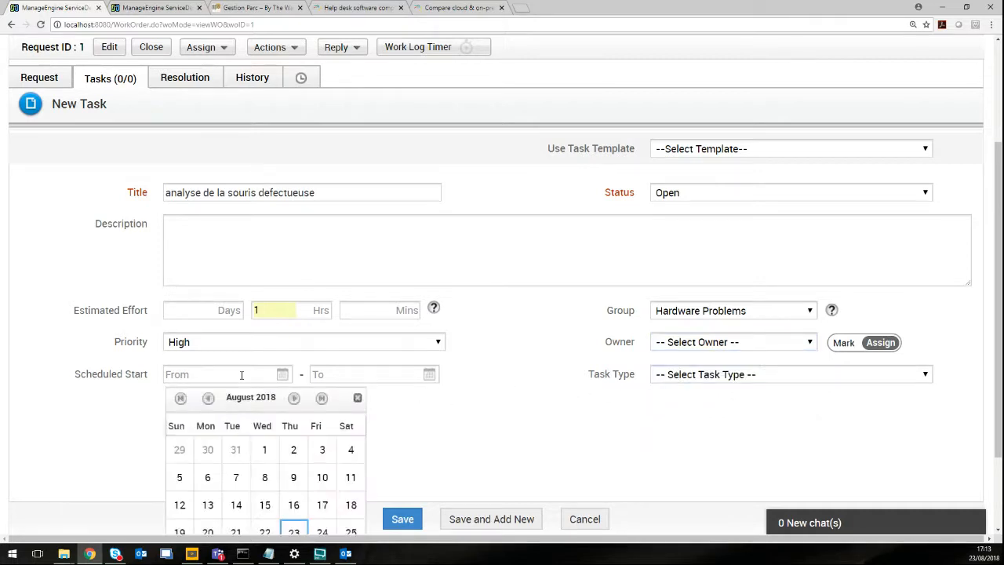
# Schedule the task to start 23 Aug 2018, leave the end date empty, and save it.
pyautogui.scroll(-2, 240, 375)
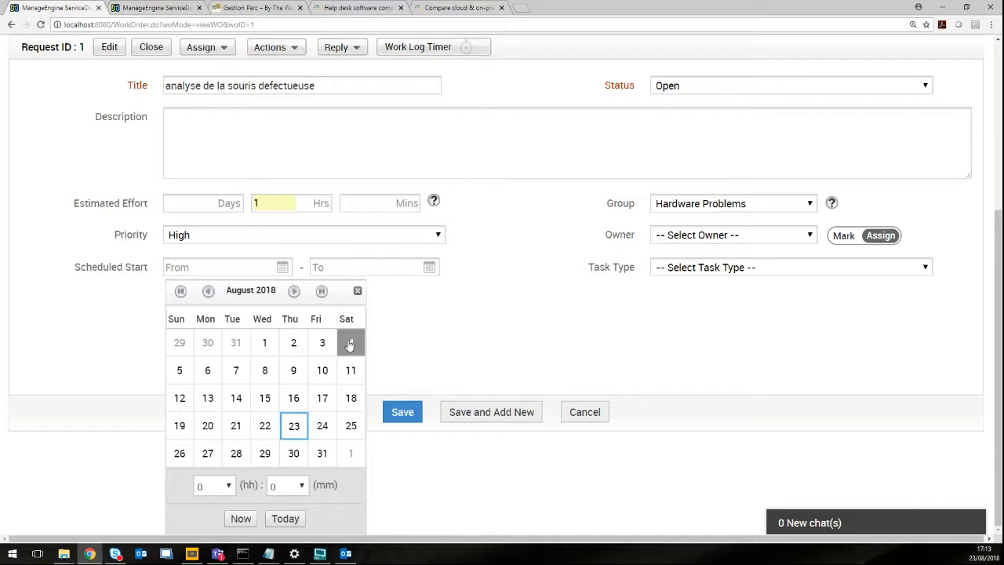
pyautogui.click(293, 425)
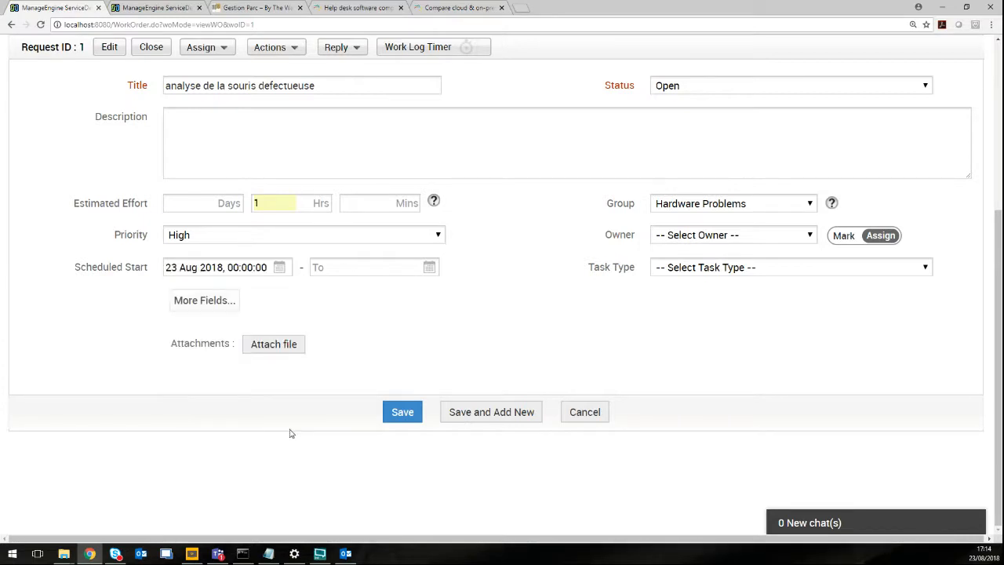
pyautogui.click(348, 270)
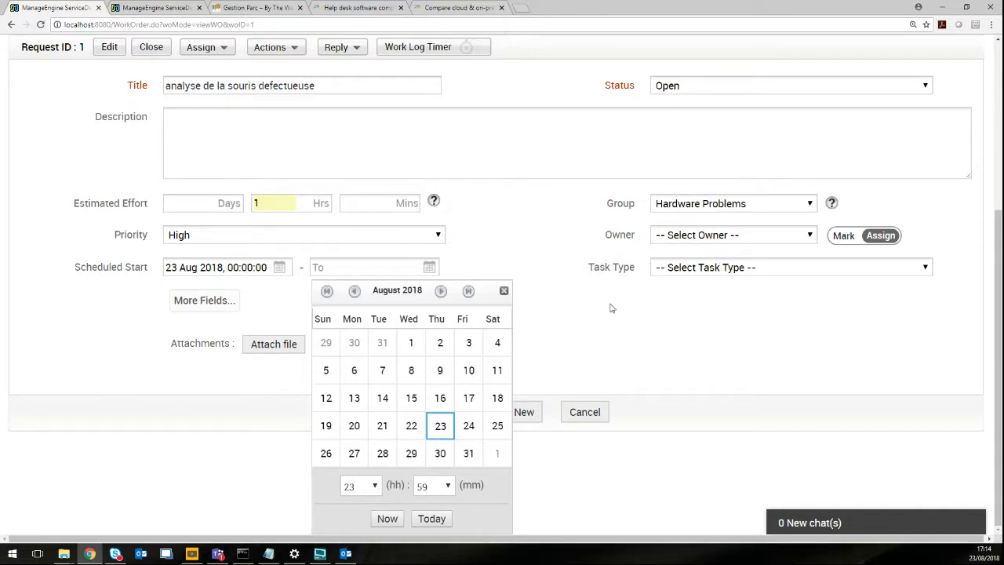
pyautogui.click(503, 291)
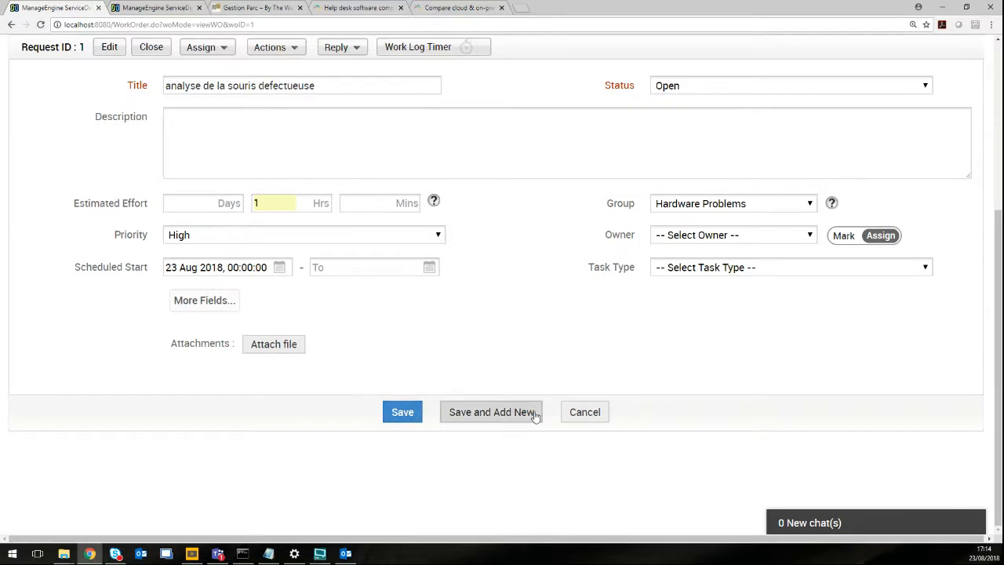
pyautogui.click(406, 412)
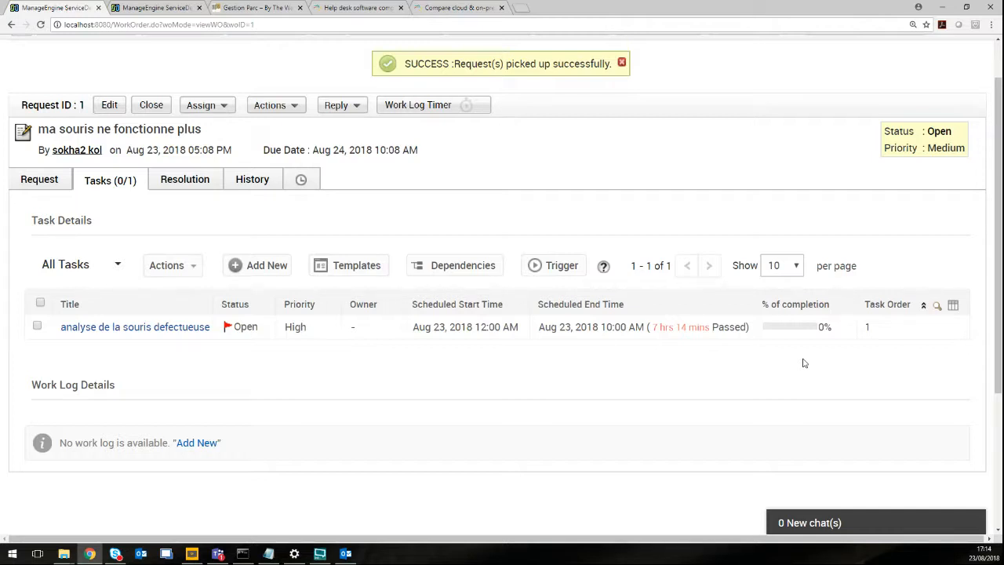
pyautogui.scroll(1, 596, 261)
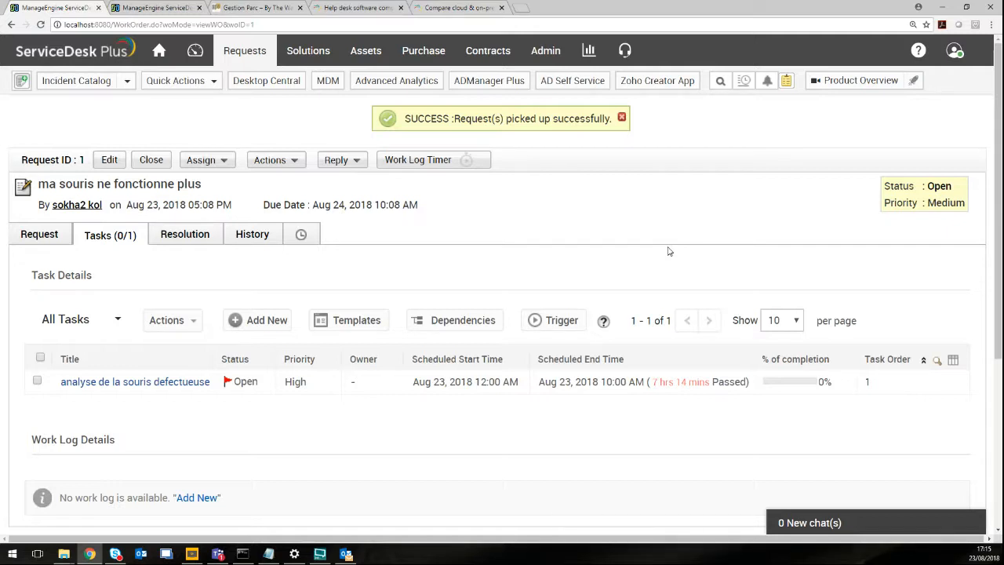
# Save 'problème résolu, le bouton droit était bloqué' as the request's resolution, keeping the text when prompted.
pyautogui.click(184, 236)
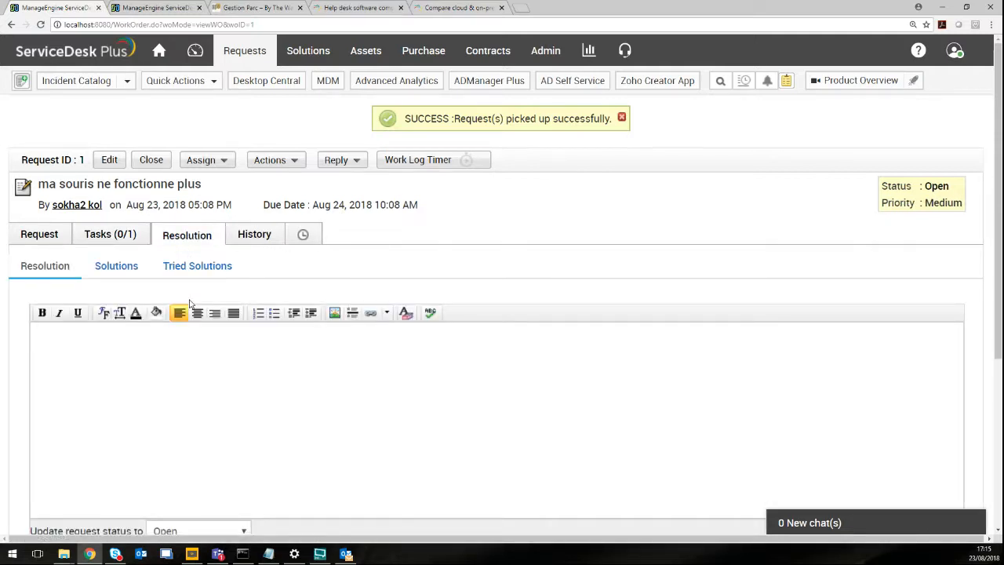
pyautogui.write('problème résolu,')
pyautogui.write('le bouton')
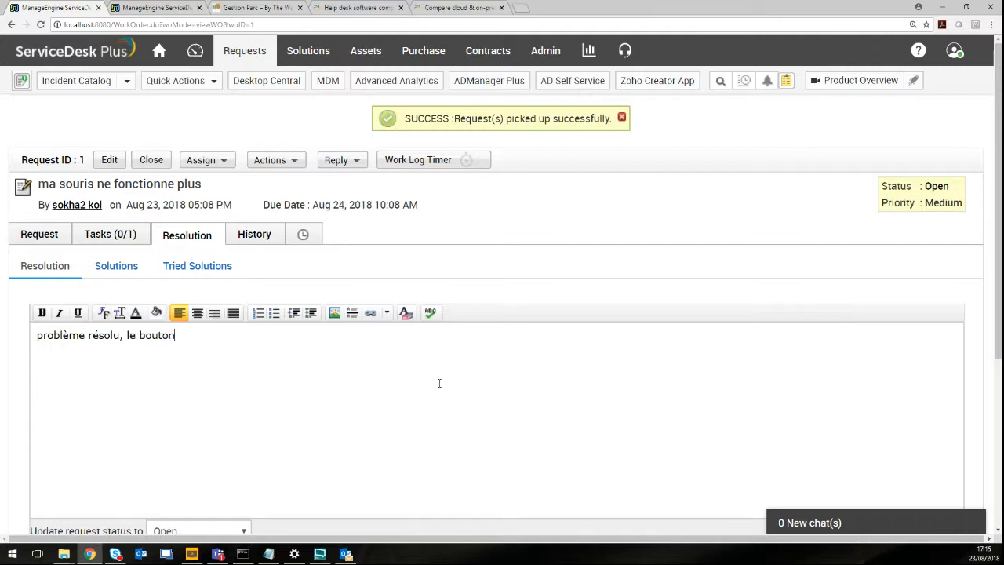
pyautogui.write(' droit était bloqué')
pyautogui.scroll(-3, 818, 403)
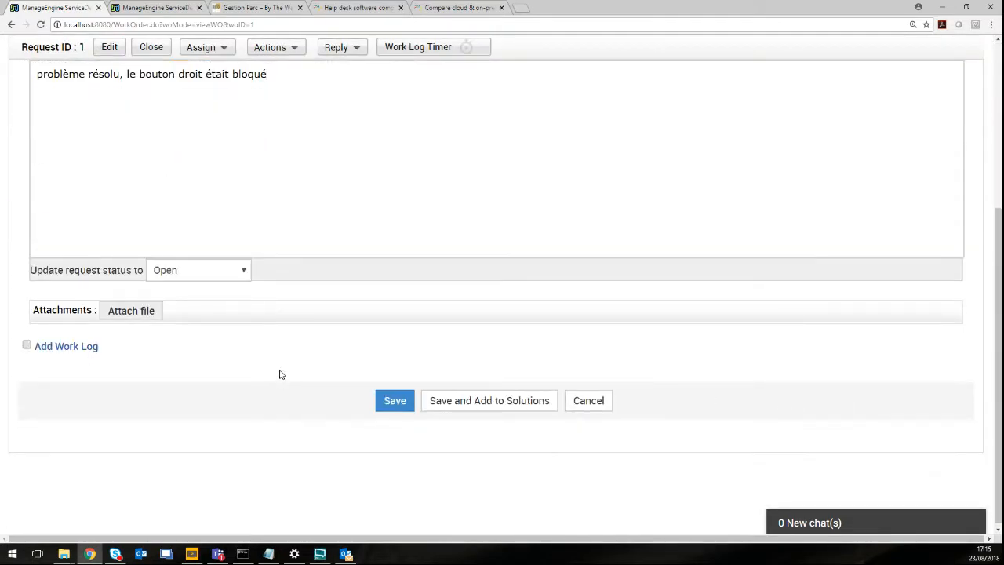
pyautogui.scroll(2, 269, 302)
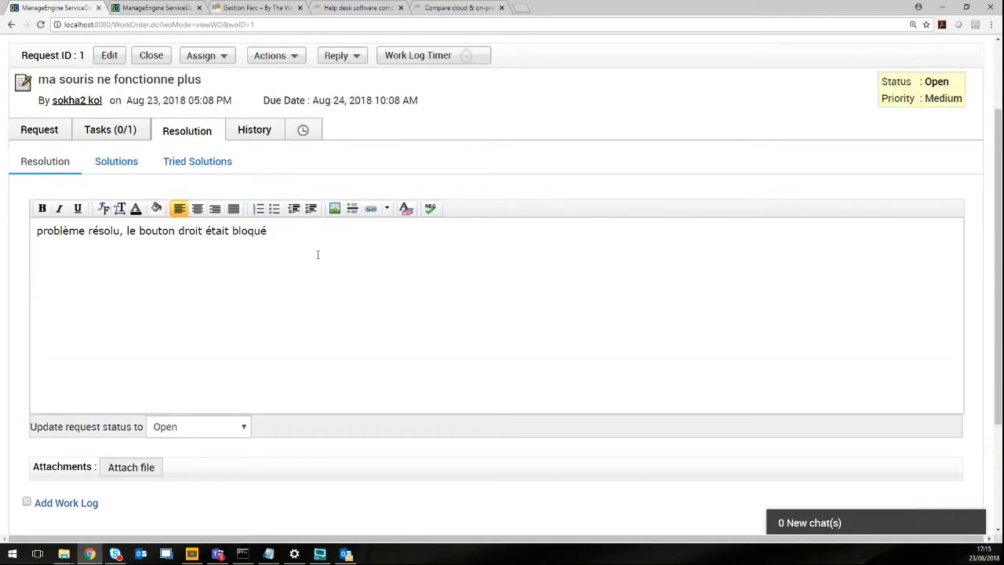
pyautogui.moveTo(286, 231); pyautogui.dragTo(5, 231)
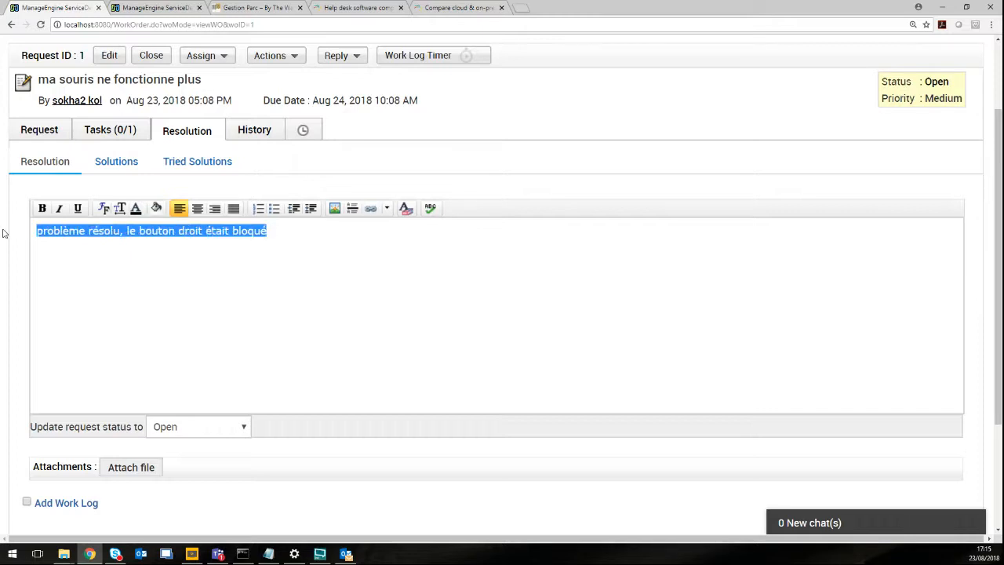
pyautogui.click(123, 161)
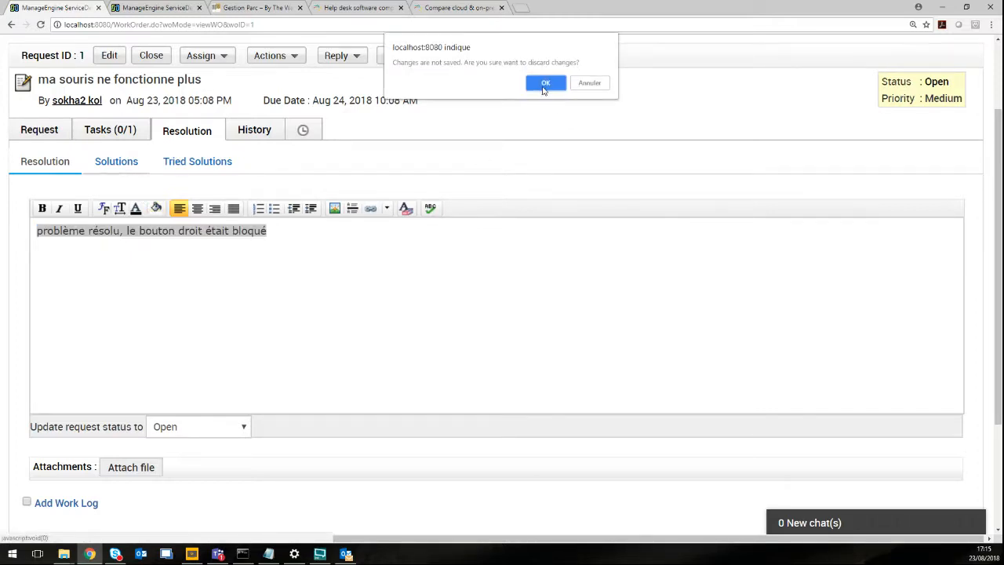
pyautogui.click(589, 83)
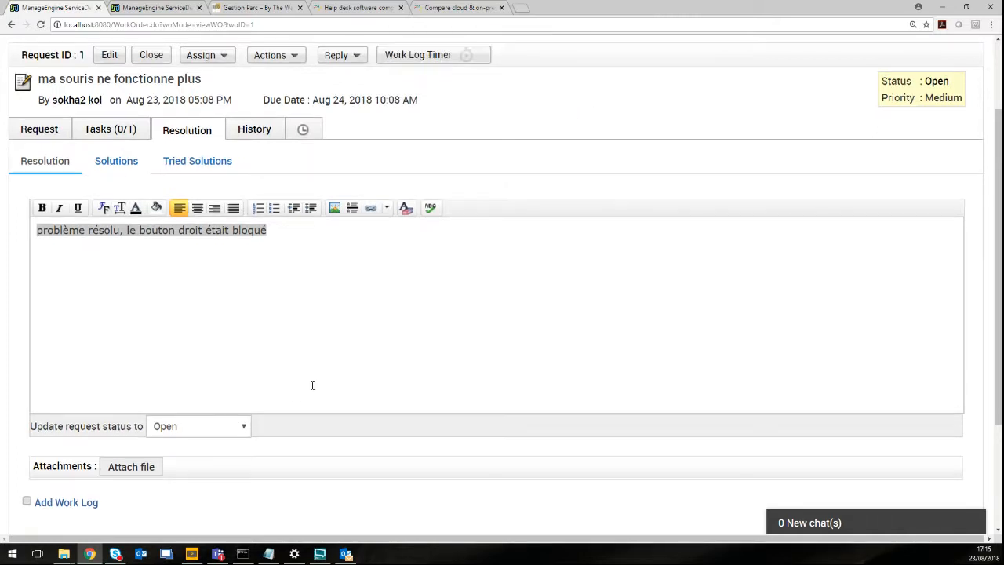
pyautogui.scroll(-2, 311, 383)
pyautogui.click(386, 399)
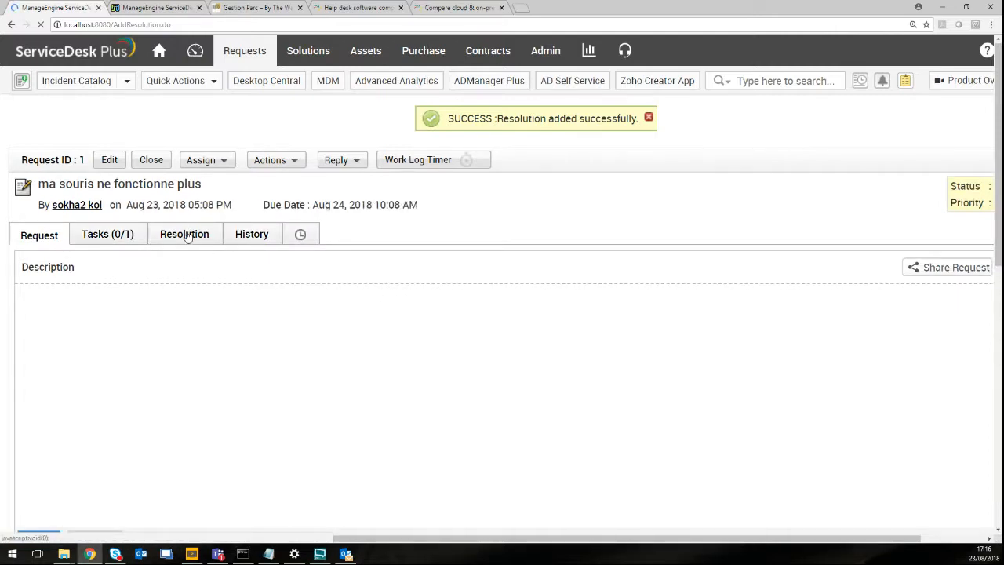
# Filter suggested solutions to Desktop Hardware, find none, and go back to the saved resolution.
pyautogui.click(186, 235)
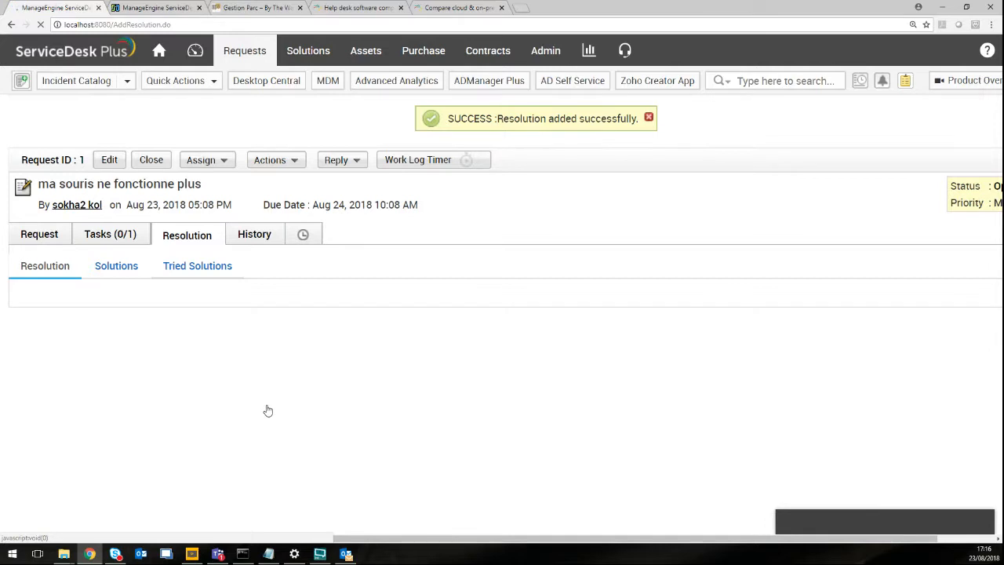
pyautogui.click(114, 268)
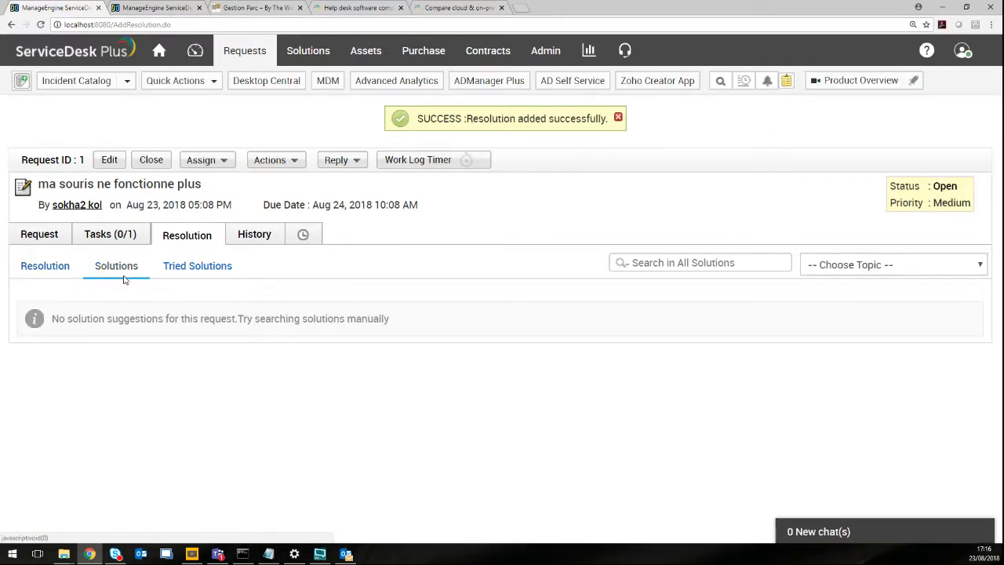
pyautogui.click(883, 265)
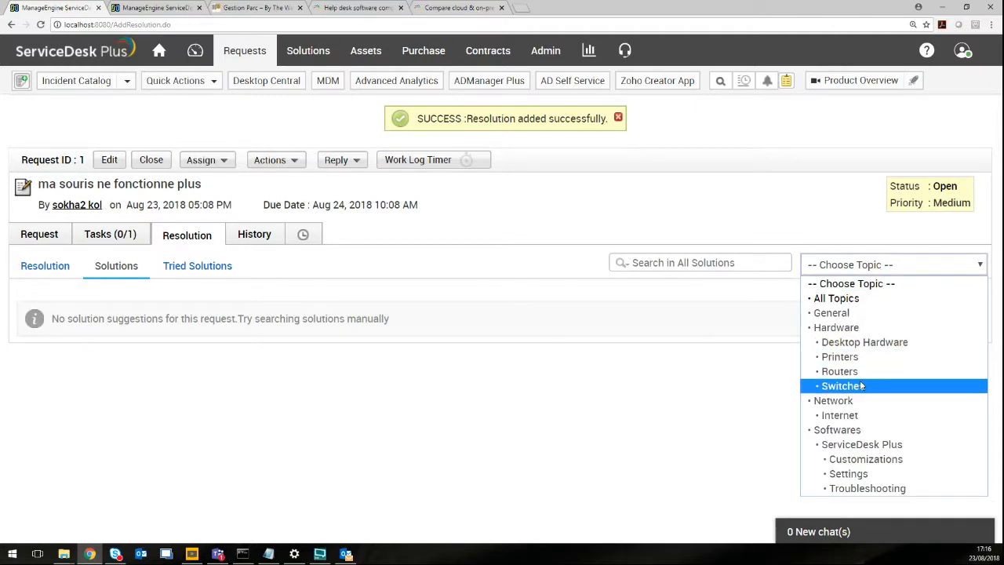
pyautogui.click(862, 342)
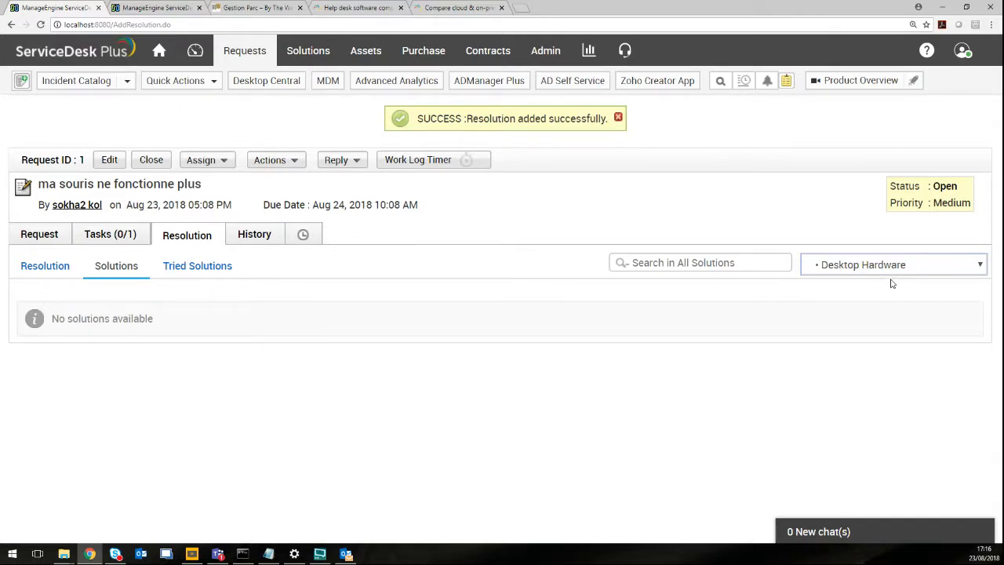
pyautogui.click(47, 268)
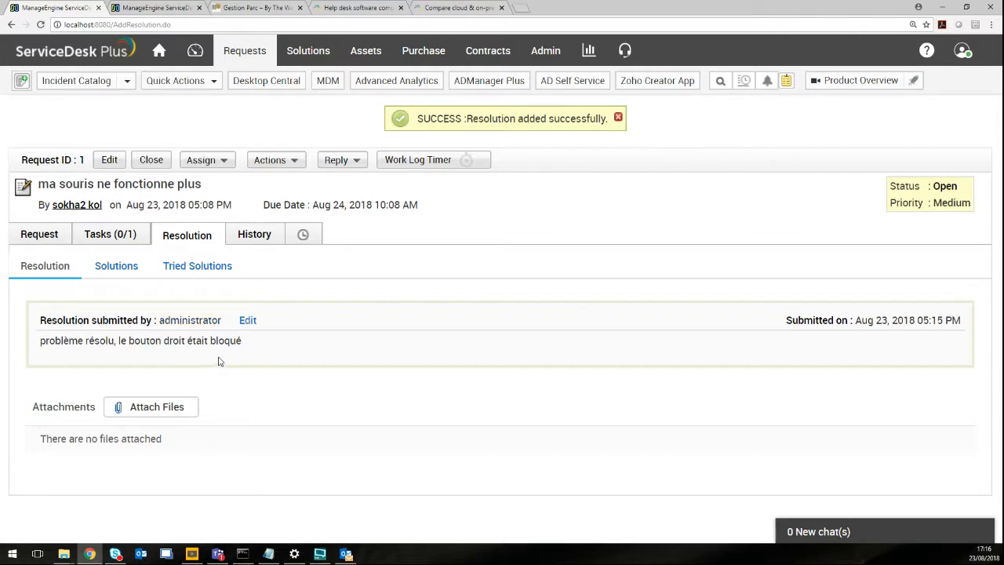
# Edit the resolution and use Save and Add to Solutions to draft a solution from it.
pyautogui.click(249, 320)
pyautogui.scroll(-3, 350, 354)
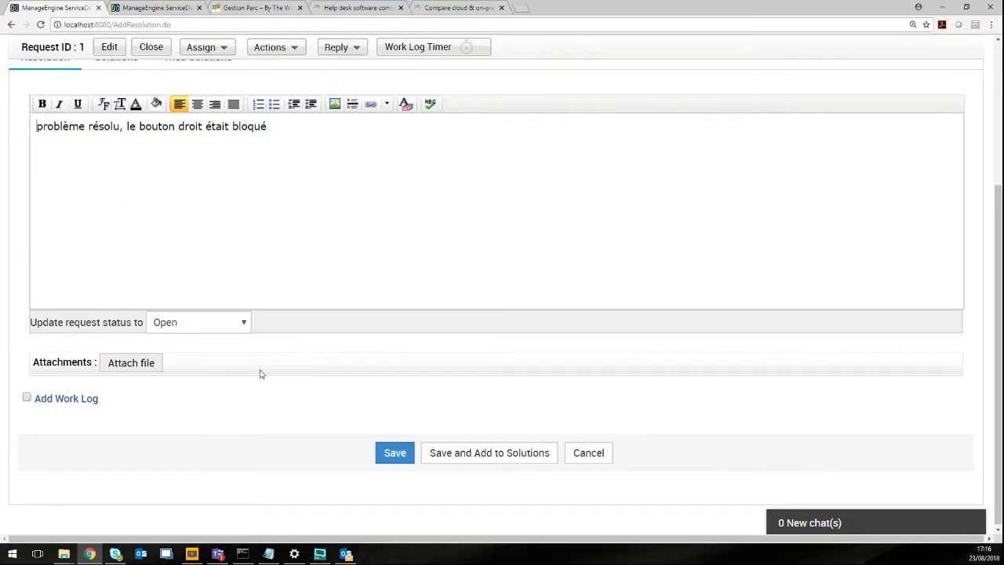
pyautogui.click(510, 458)
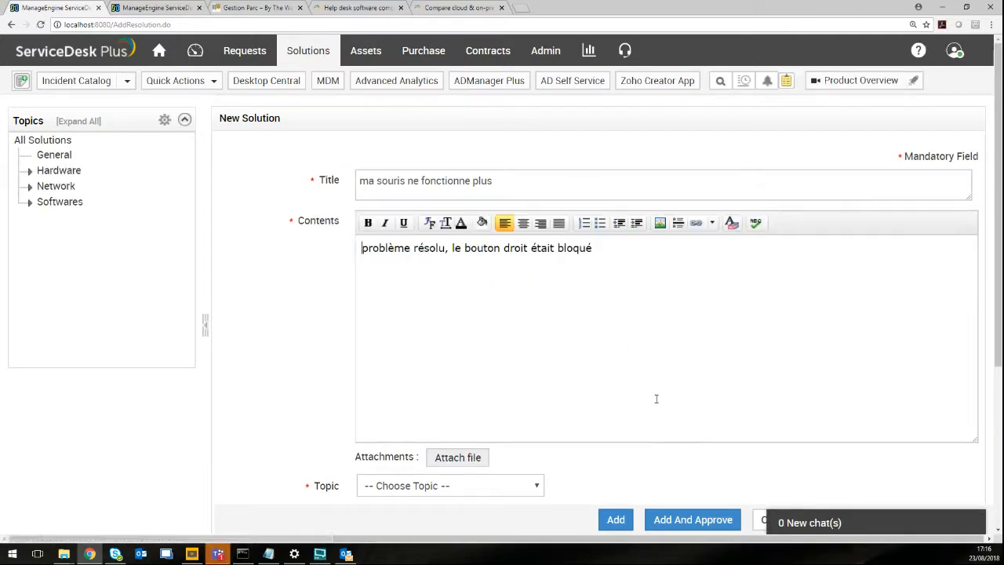
# File the new solution under the Desktop Hardware topic and add and approve it.
pyautogui.scroll(-1, 652, 398)
pyautogui.click(617, 520)
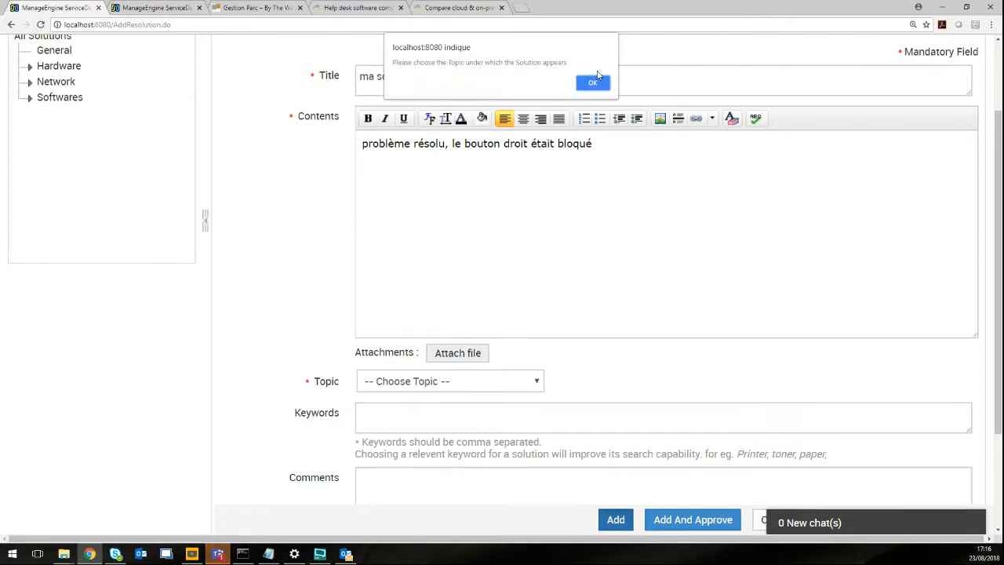
pyautogui.click(594, 82)
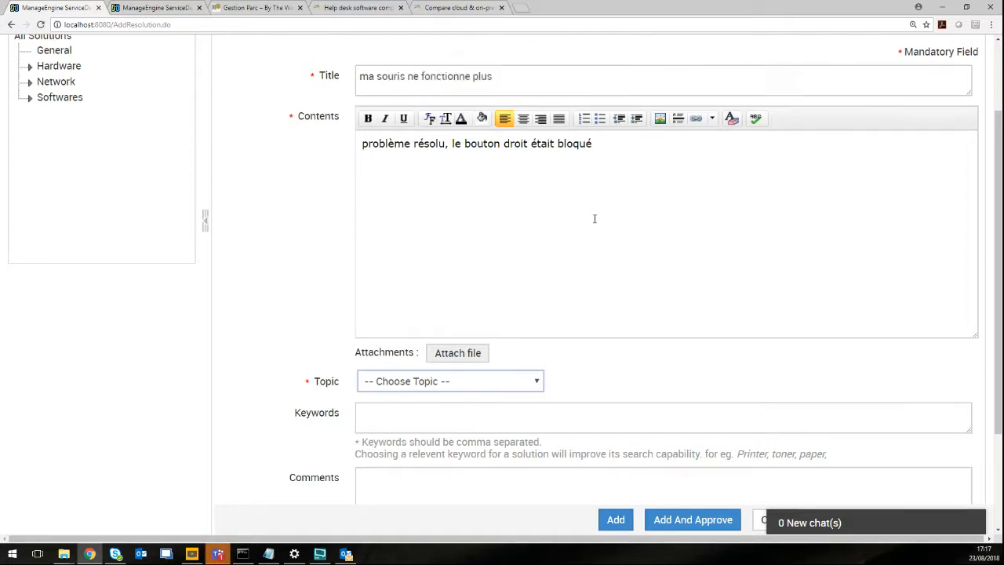
pyautogui.scroll(2, 594, 217)
pyautogui.click(515, 485)
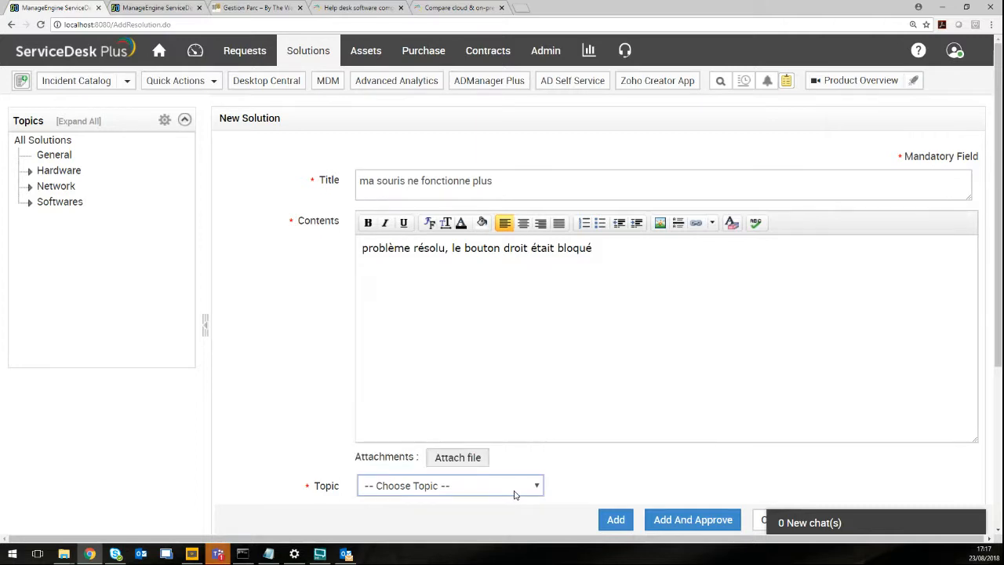
pyautogui.scroll(-1, 513, 488)
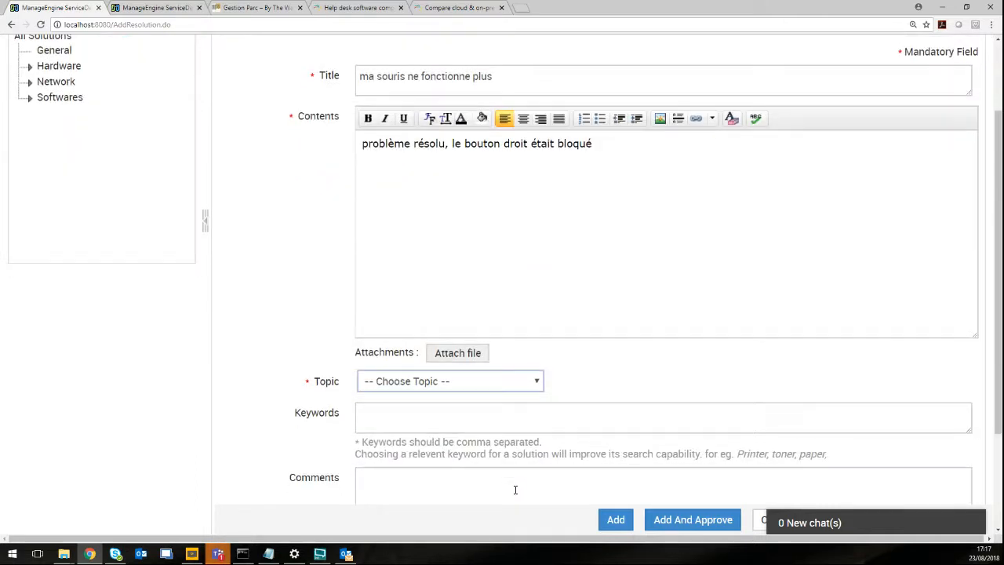
pyautogui.click(537, 387)
pyautogui.click(430, 218)
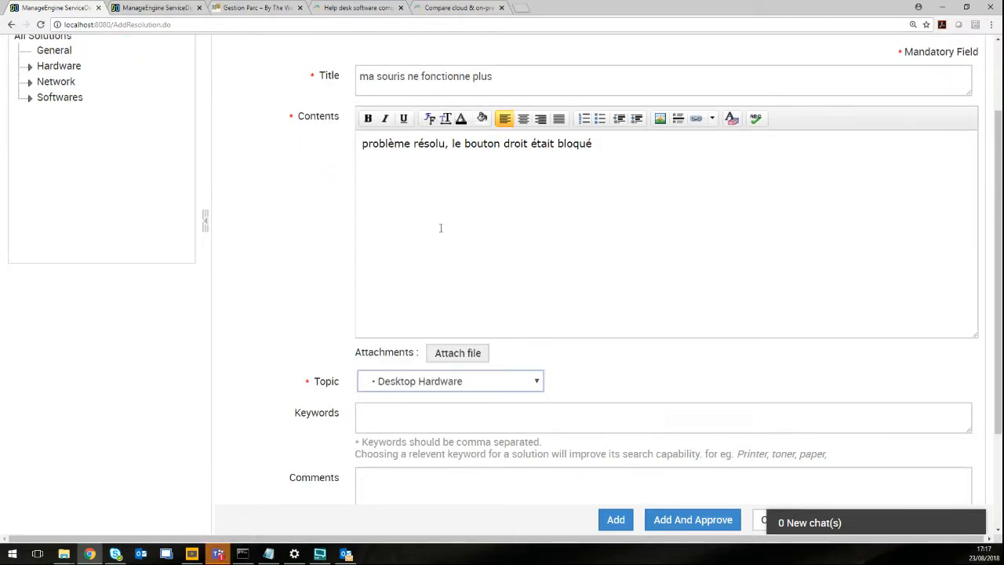
pyautogui.click(675, 522)
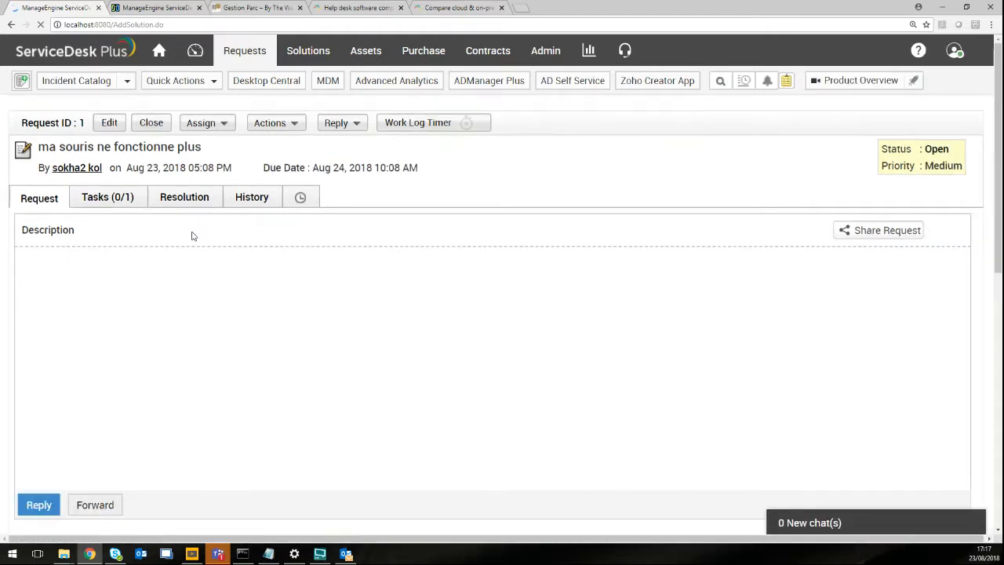
# Filter solutions to Desktop Hardware and confirm the mouse fix appears under Tried Solutions.
pyautogui.click(195, 200)
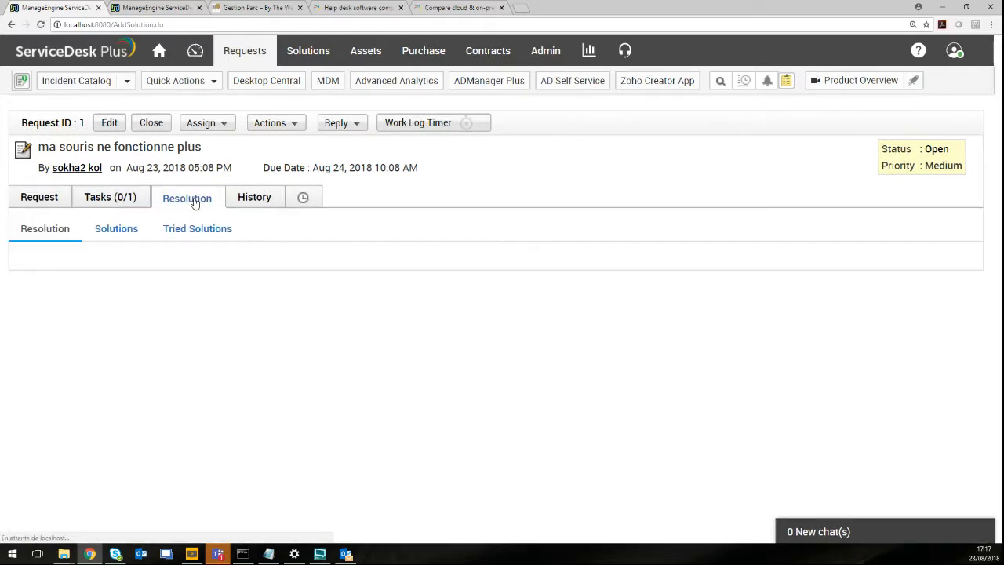
pyautogui.click(125, 234)
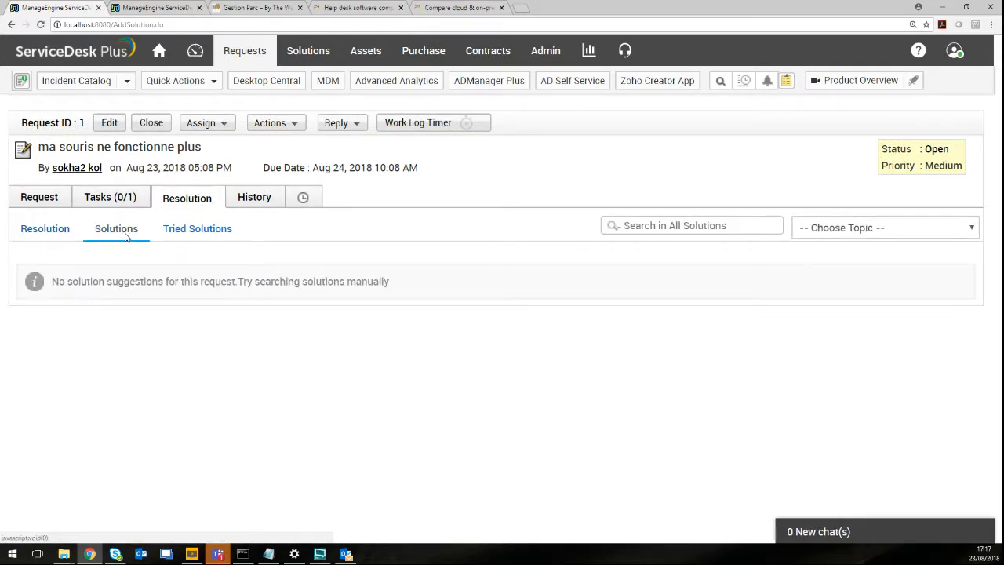
pyautogui.click(811, 228)
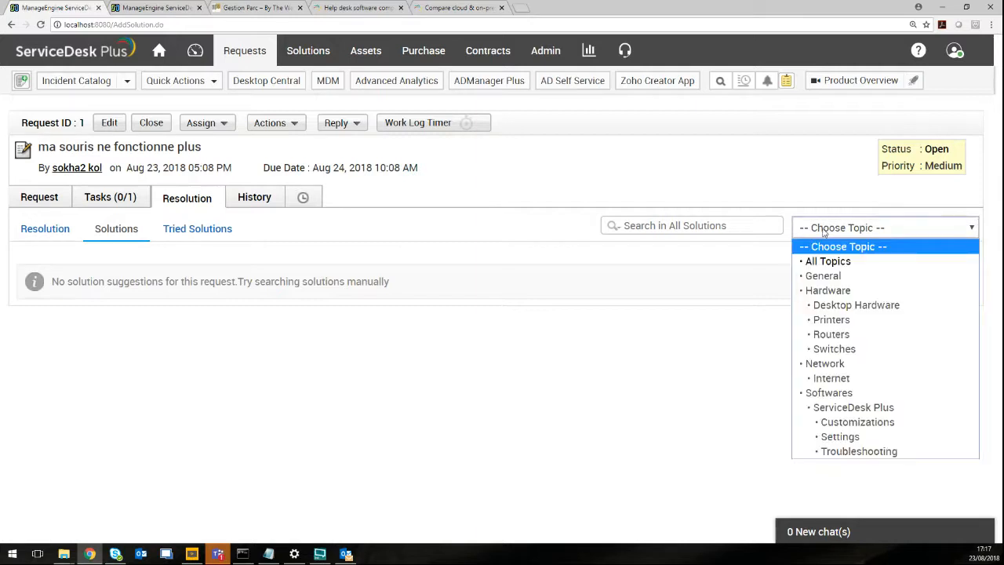
pyautogui.click(818, 307)
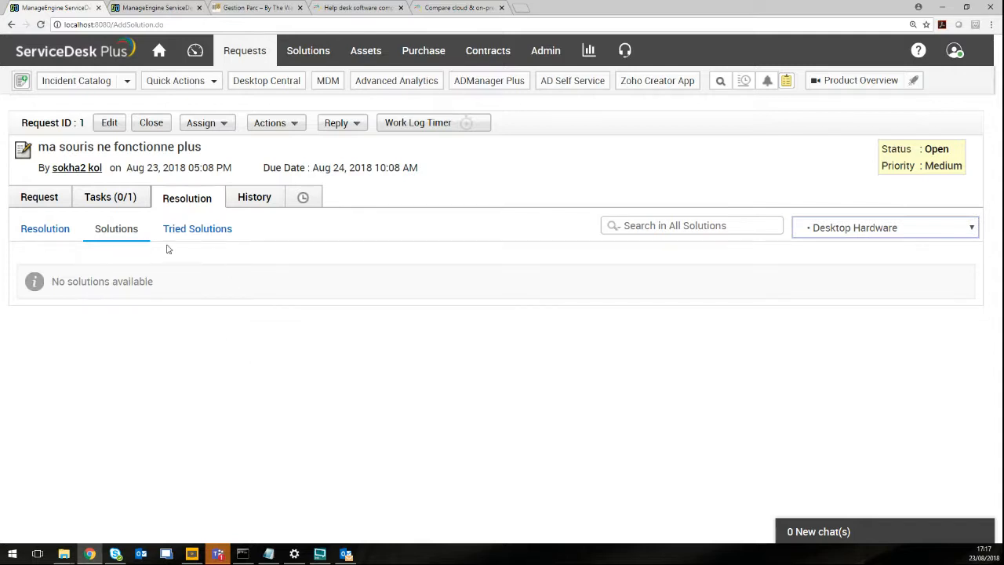
pyautogui.click(198, 232)
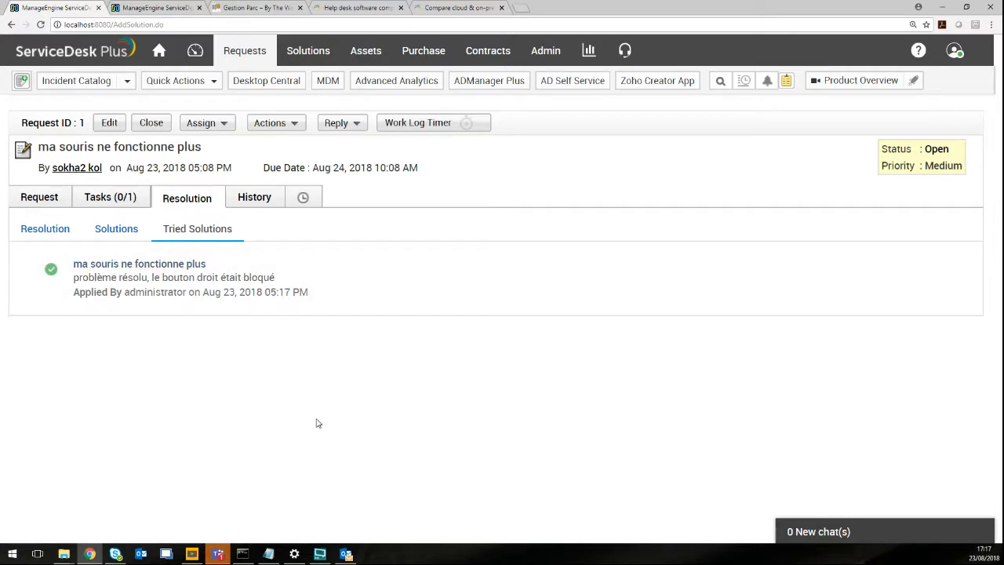
pyautogui.click(131, 229)
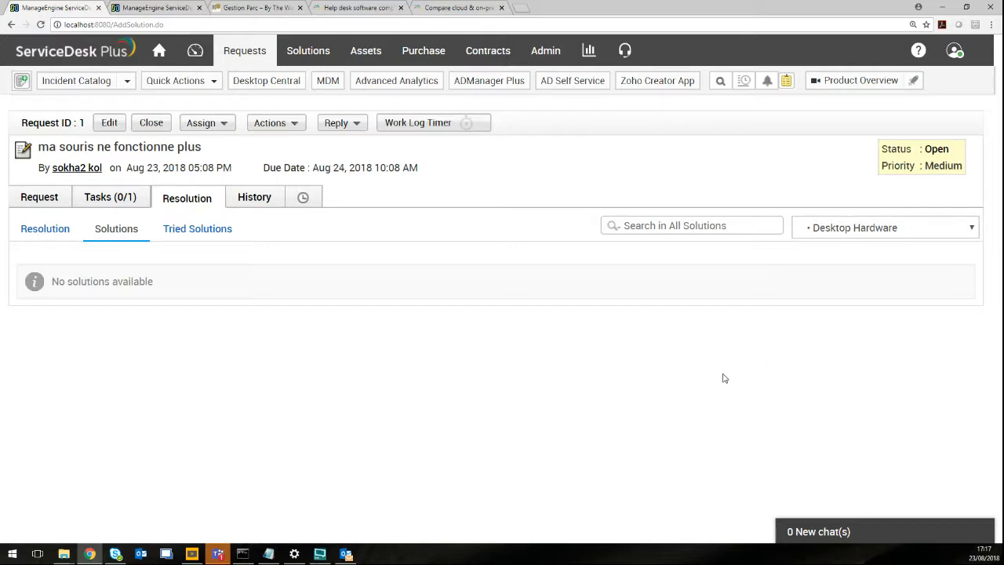
# Show the request's History tab, leaving the topic filter unchanged.
pyautogui.click(910, 225)
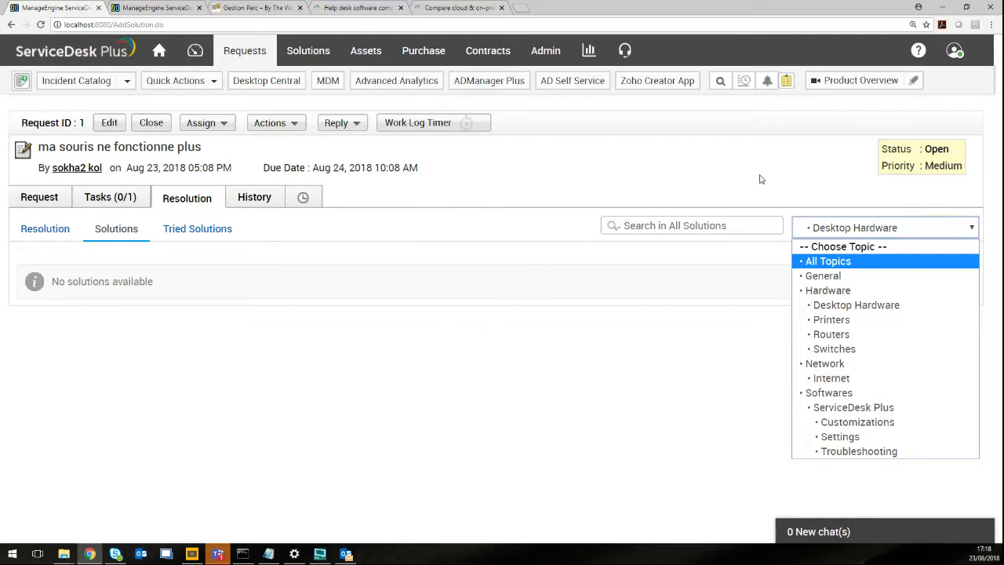
pyautogui.click(619, 204)
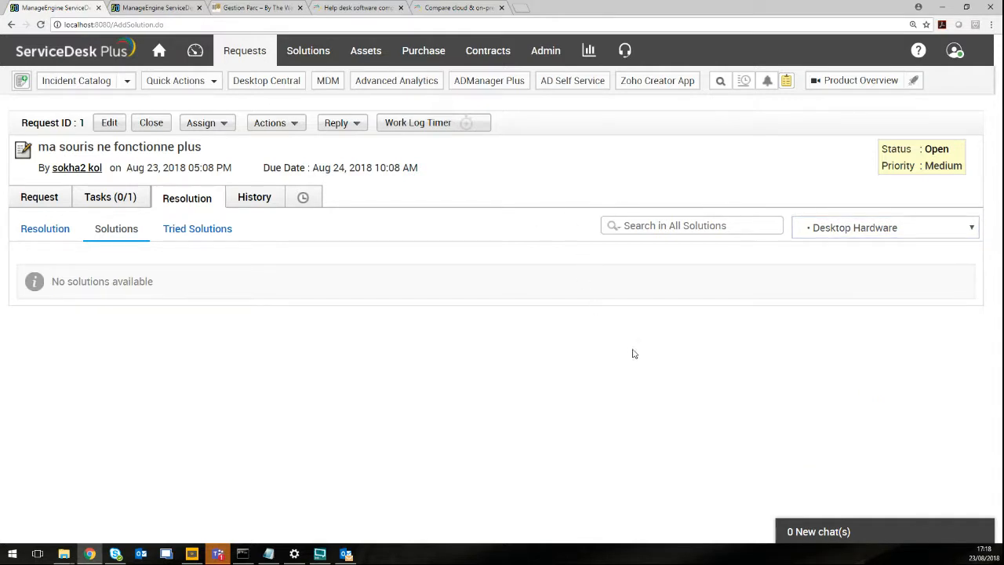
pyautogui.click(266, 202)
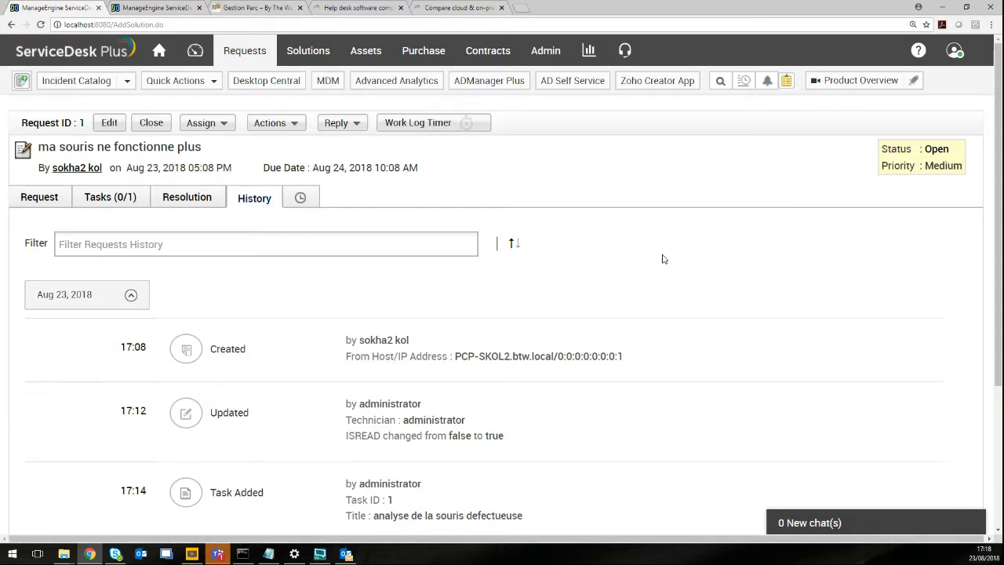
# Look over the resolution and solution entries in the history, then open Close Request.
pyautogui.scroll(-3, 662, 258)
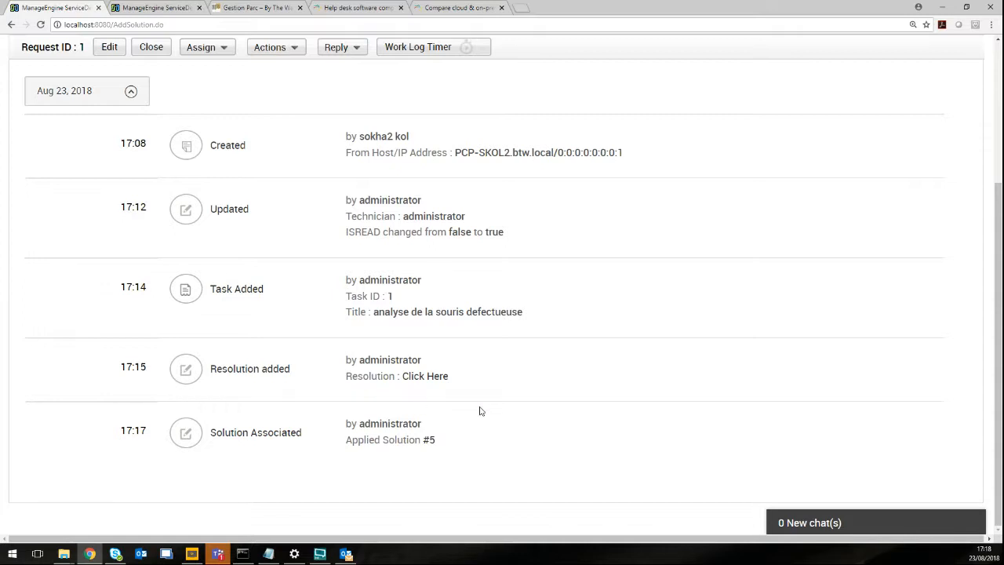
pyautogui.scroll(3, 481, 411)
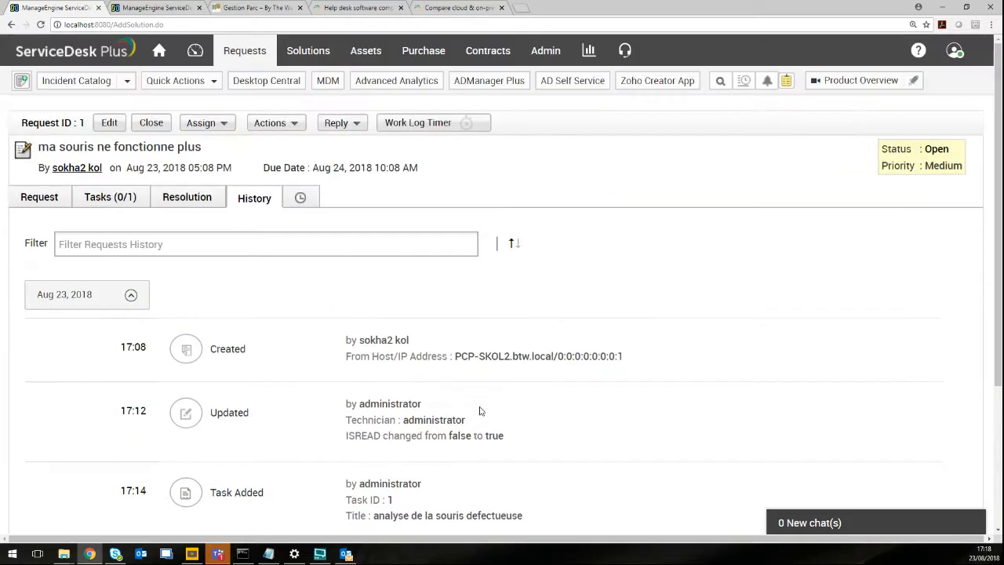
pyautogui.click(153, 125)
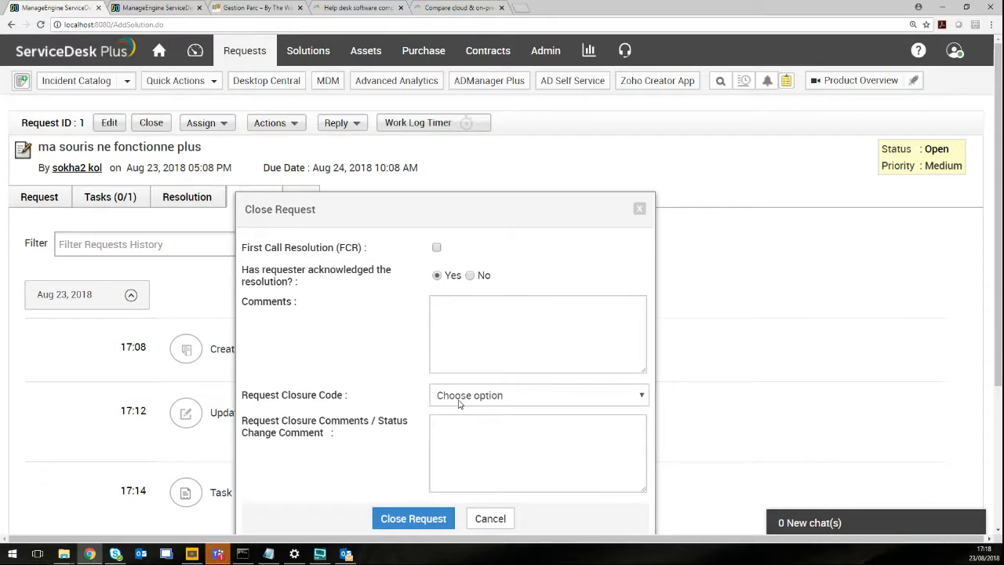
# Close the request with closure code Success and requester acknowledgement set to Yes.
pyautogui.click(482, 397)
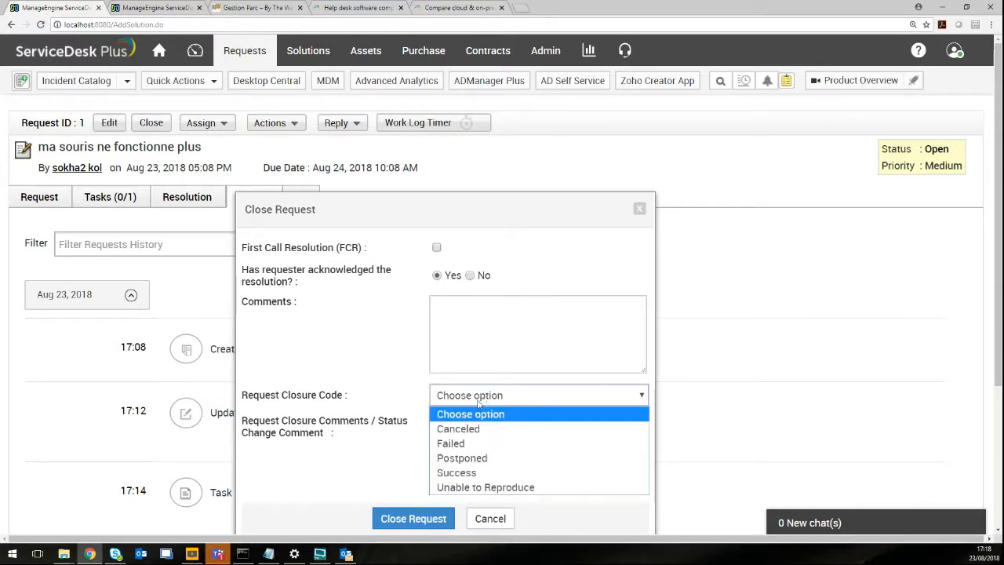
pyautogui.click(466, 471)
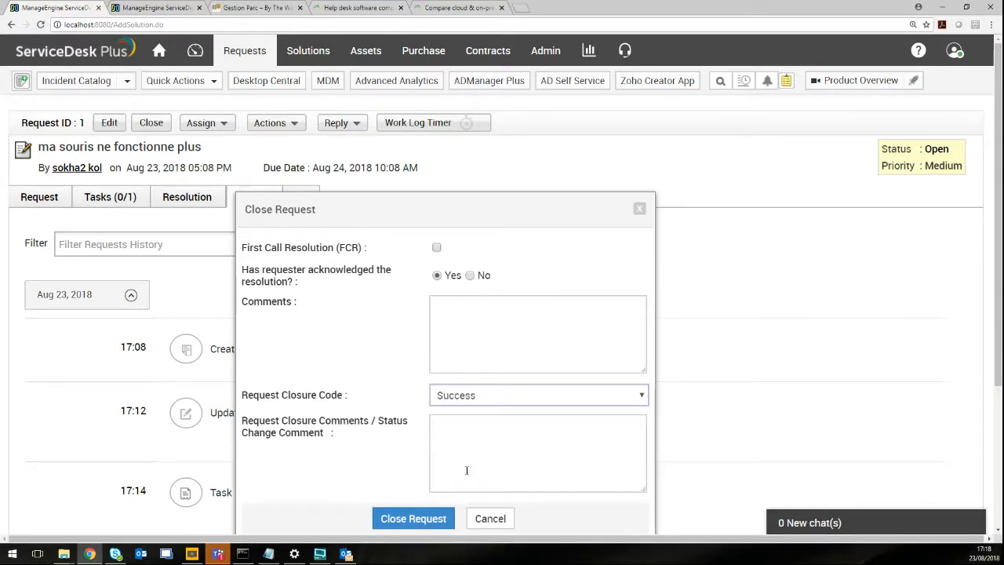
pyautogui.click(418, 518)
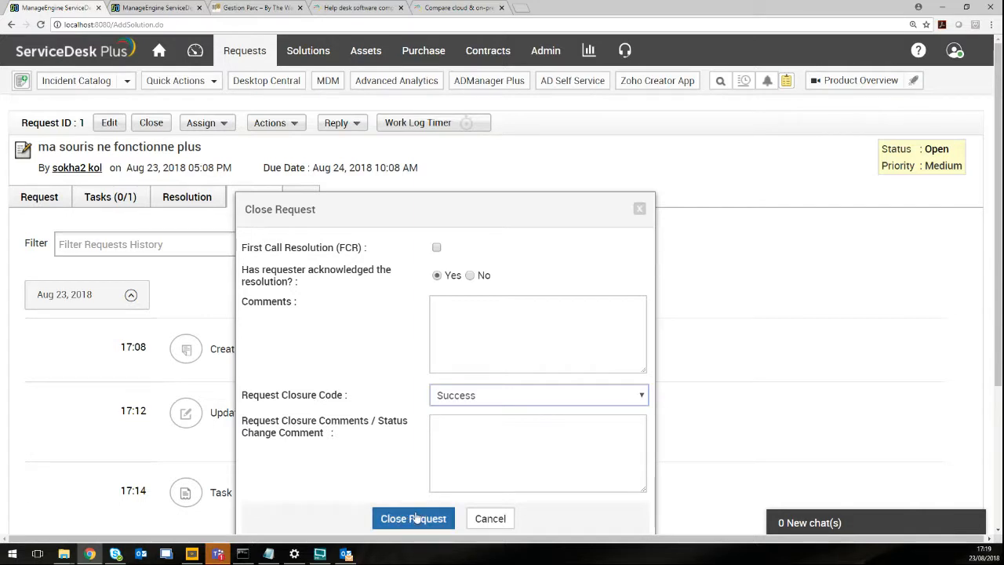
pyautogui.click(418, 518)
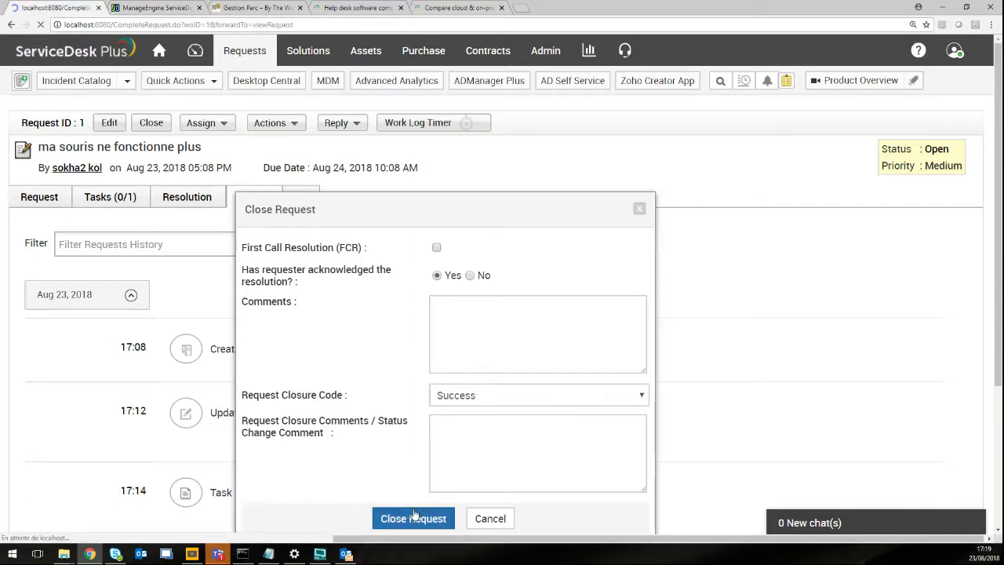
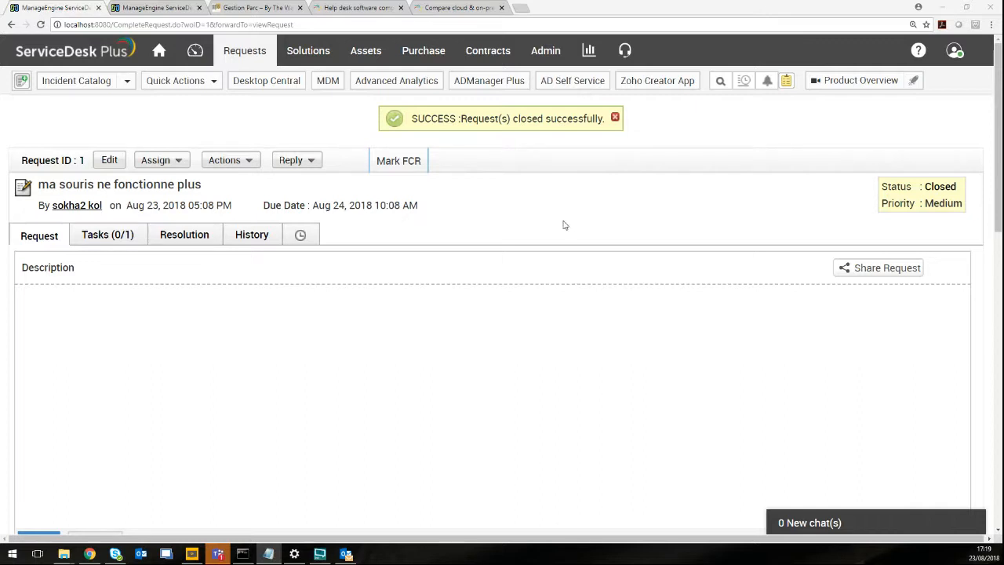
# Go to Admin and open Helpdesk Customizer's Incident Template list of 20 system templates.
pyautogui.click(553, 52)
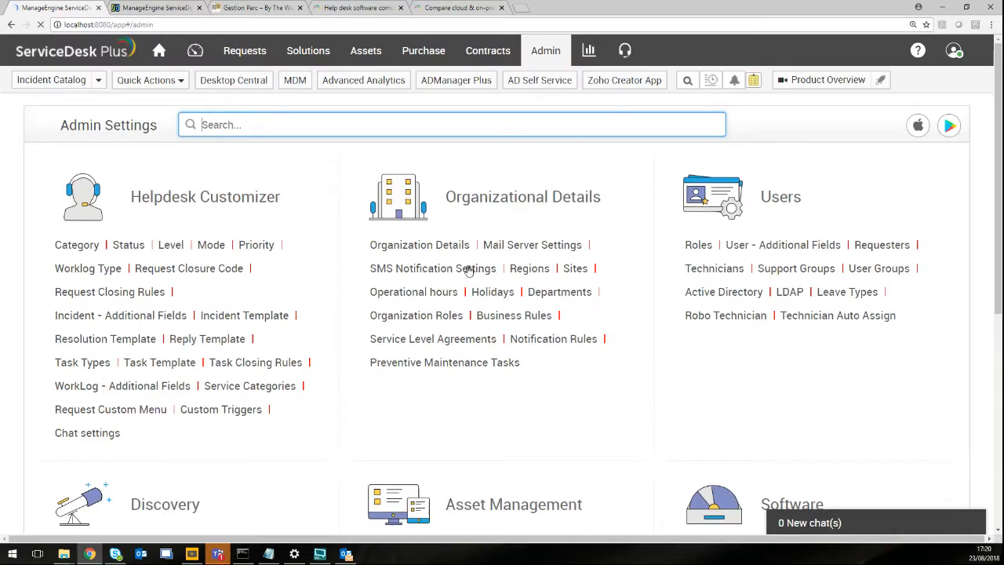
pyautogui.scroll(-2, 404, 215)
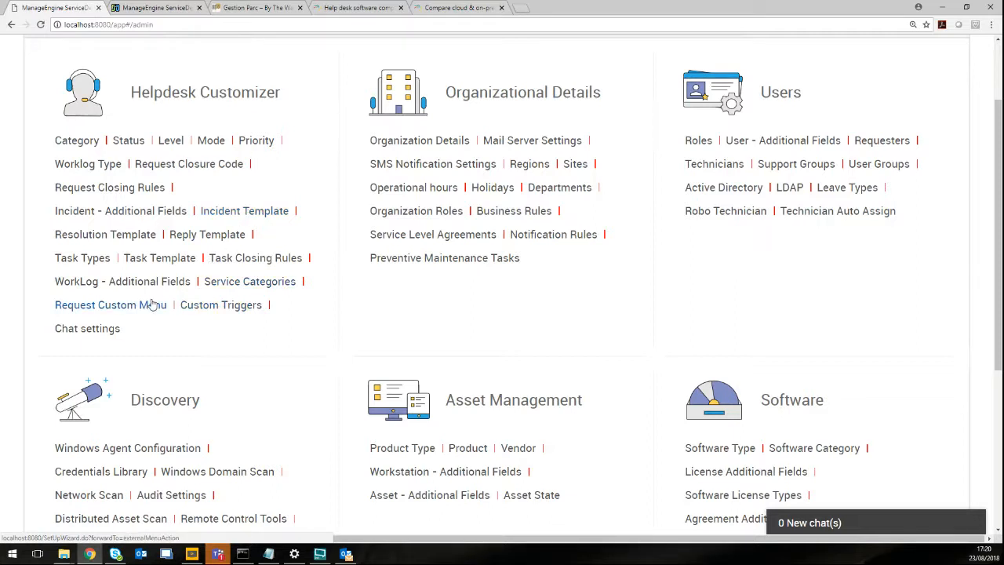
pyautogui.click(243, 212)
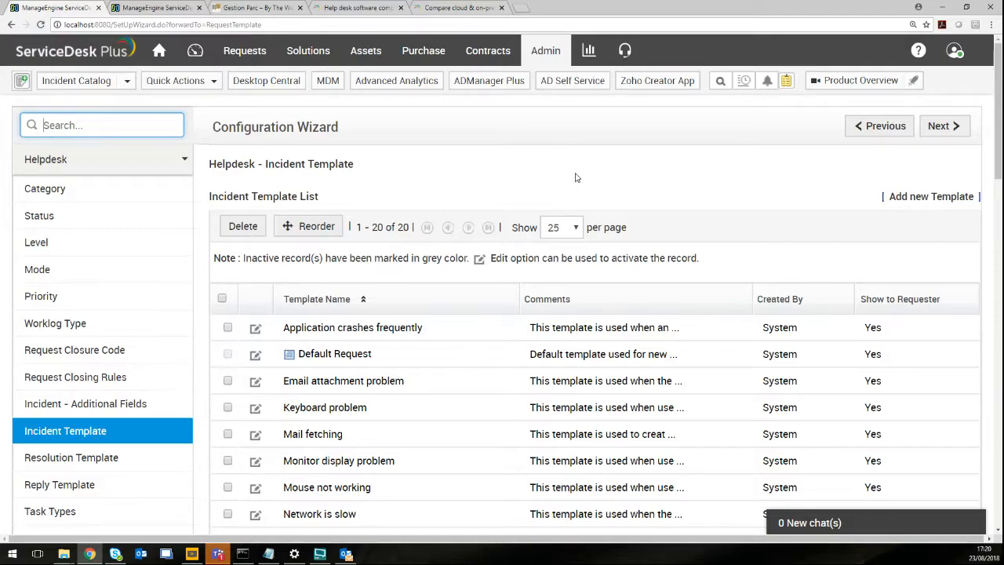
# Find the Keyboard problem template in the Incident Template List and open it for editing.
pyautogui.scroll(-5, 575, 177)
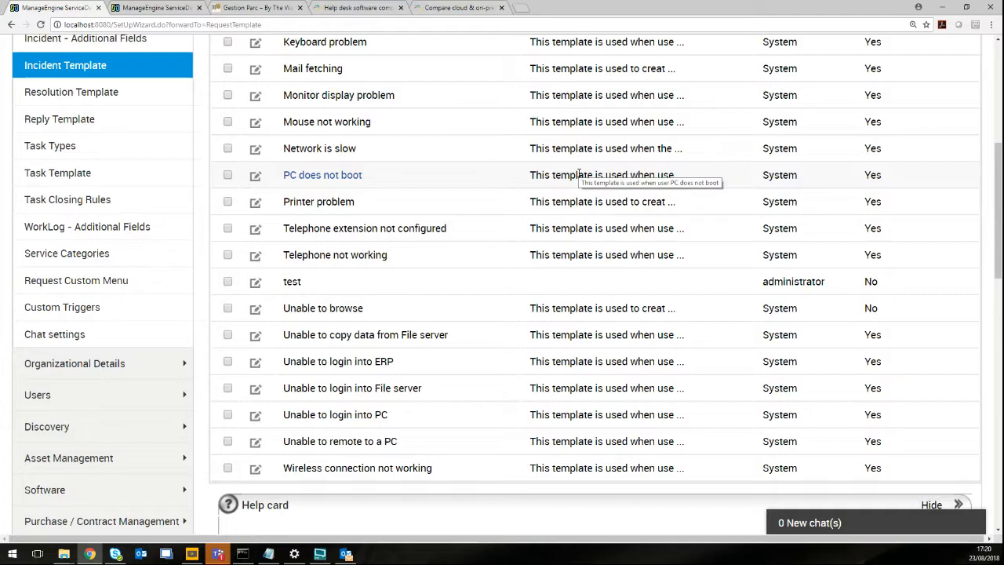
pyautogui.scroll(-2, 755, 313)
pyautogui.scroll(2, 755, 314)
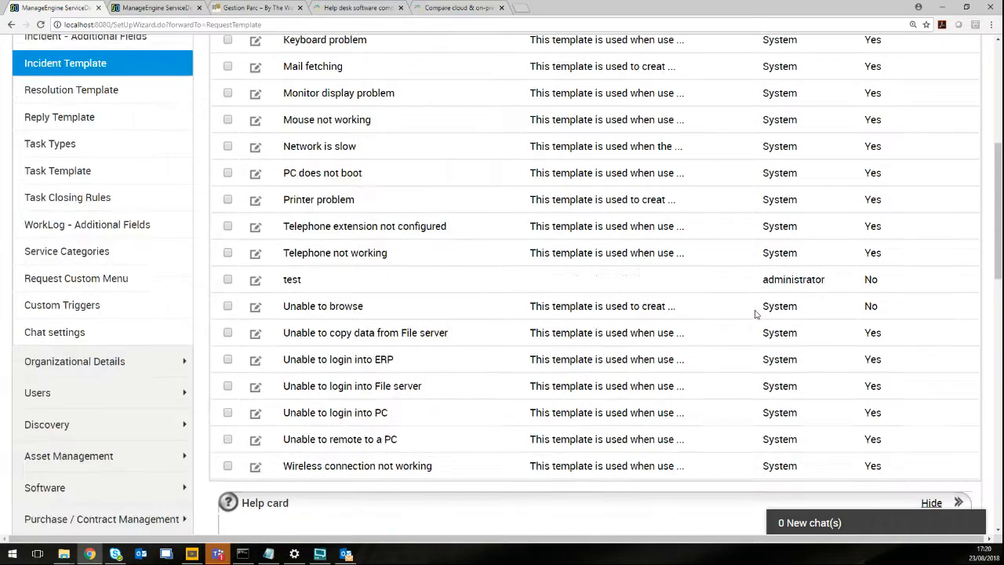
pyautogui.scroll(5, 755, 314)
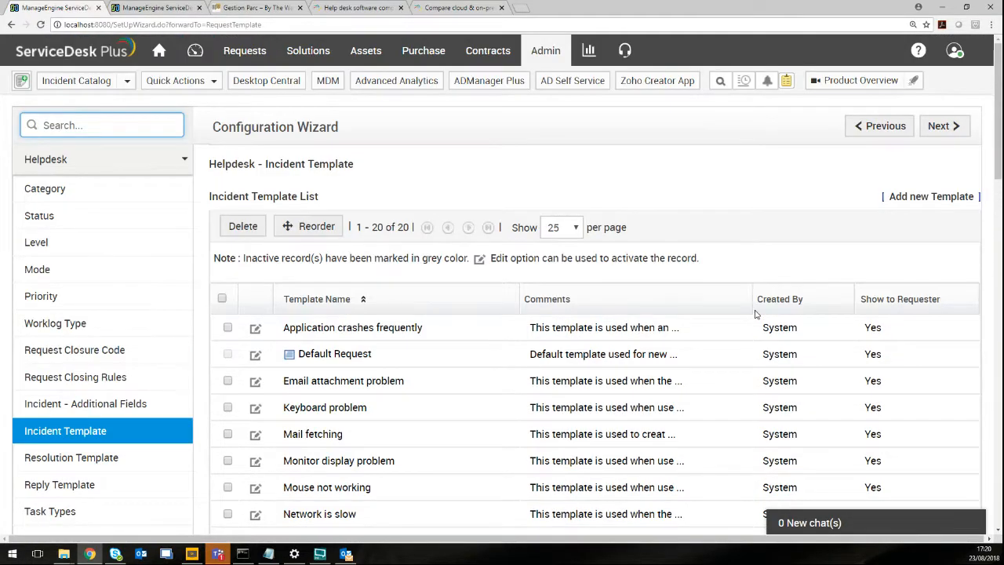
pyautogui.scroll(-2, 755, 313)
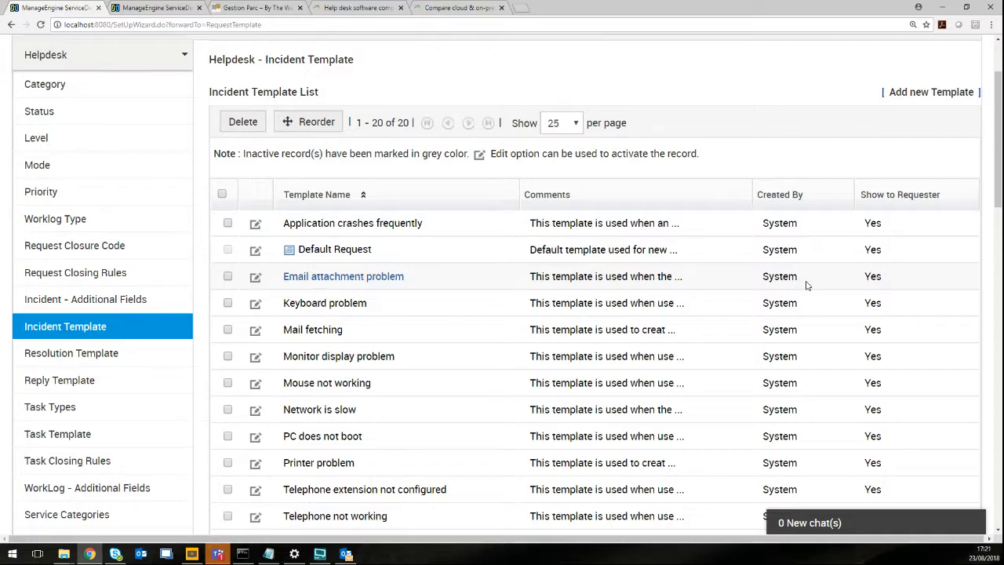
pyautogui.click(342, 304)
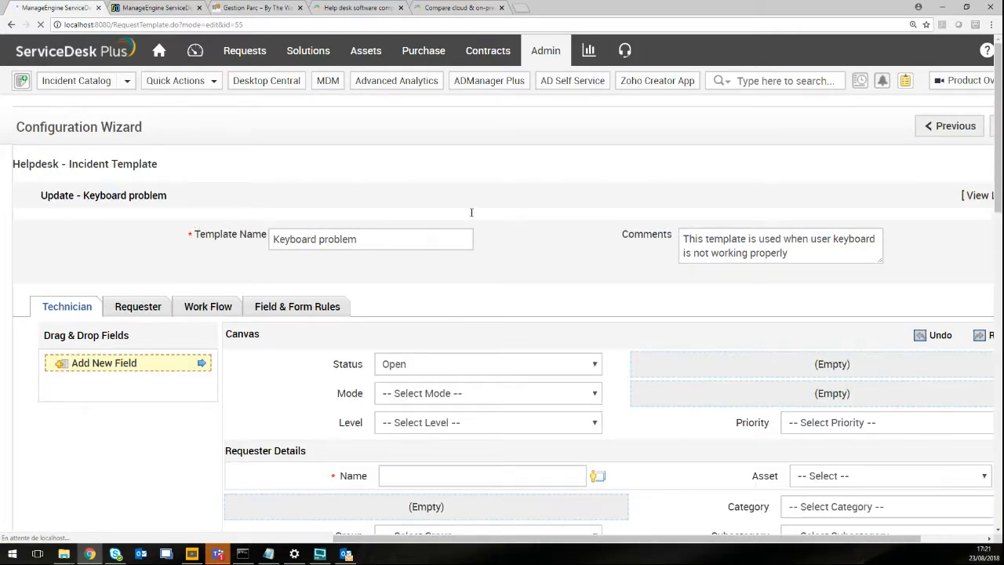
# Look over the Keyboard problem form, then drop Add New Field onto an empty canvas slot.
pyautogui.scroll(-1, 472, 213)
pyautogui.scroll(-1, 471, 217)
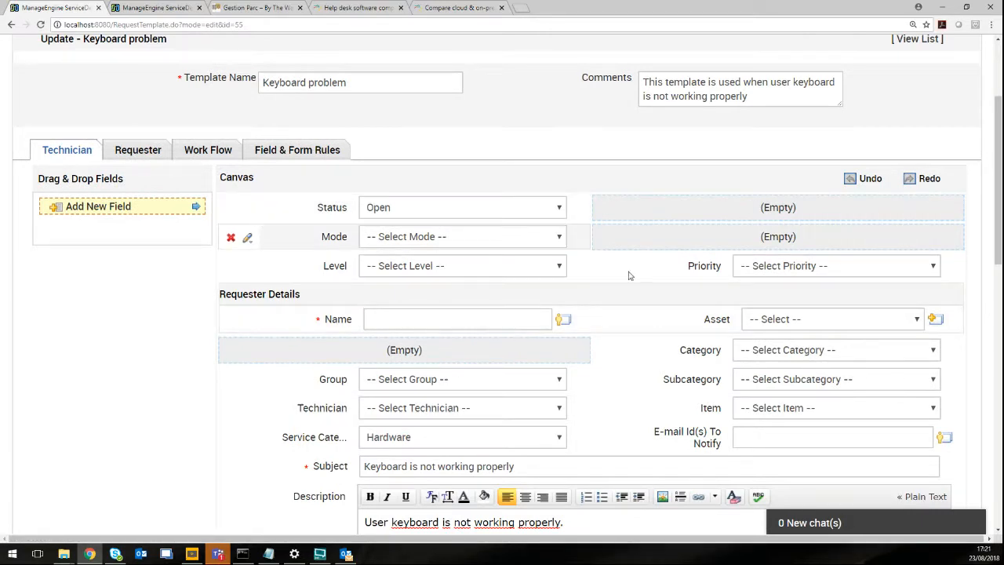
pyautogui.scroll(-3, 725, 319)
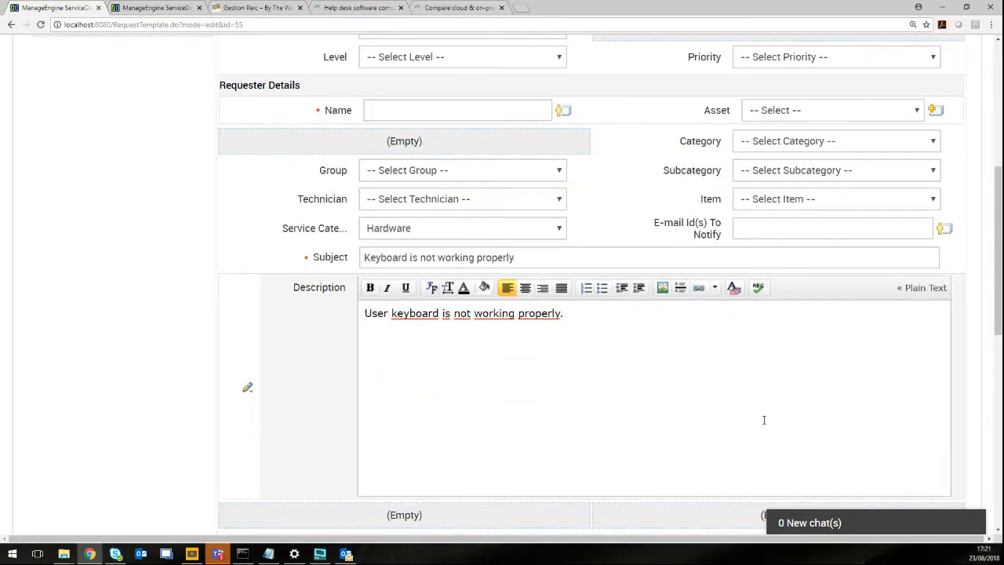
pyautogui.scroll(-5, 763, 419)
pyautogui.scroll(4, 751, 426)
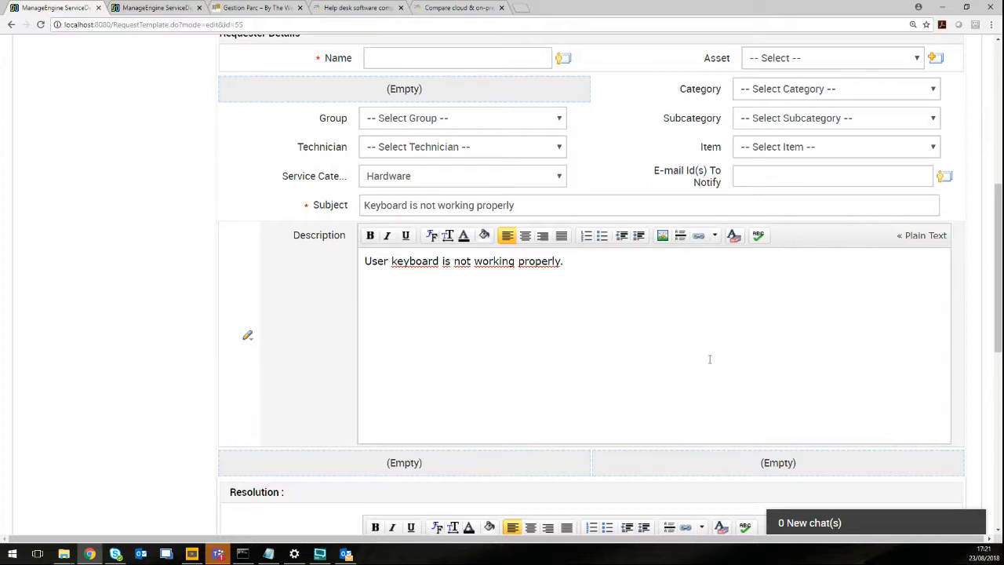
pyautogui.scroll(-3, 667, 351)
pyautogui.click(672, 352)
pyautogui.scroll(8, 671, 351)
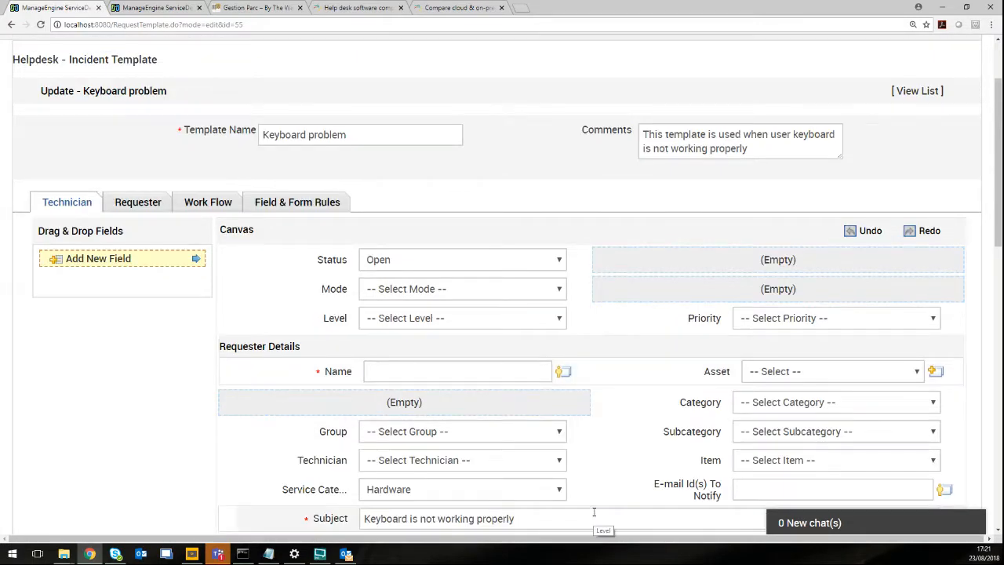
pyautogui.scroll(-2, 600, 486)
pyautogui.moveTo(110, 154); pyautogui.dragTo(365, 300)
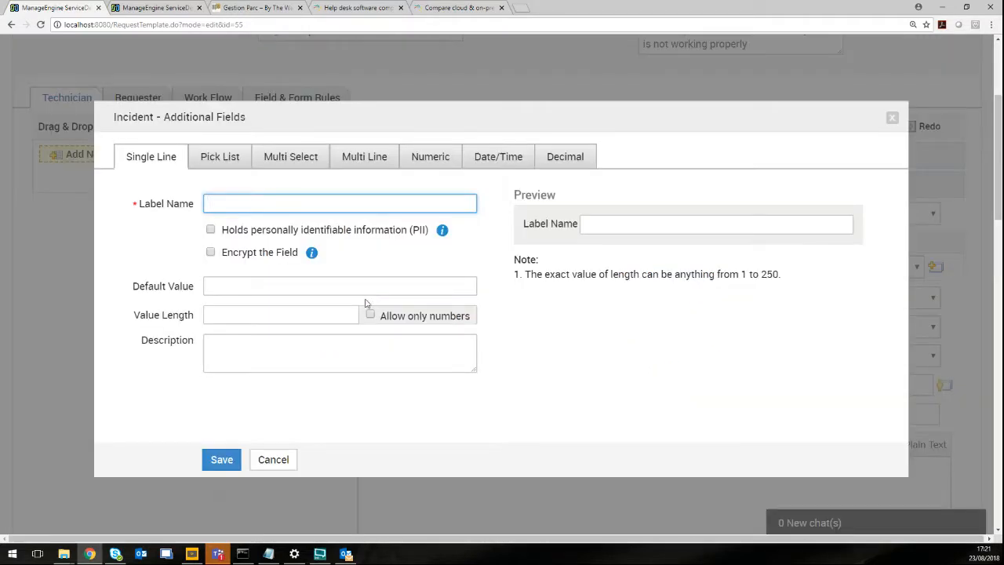
# Try a Single Line field labelled 'type de clavier', then cancel it without adding it.
pyautogui.click(233, 165)
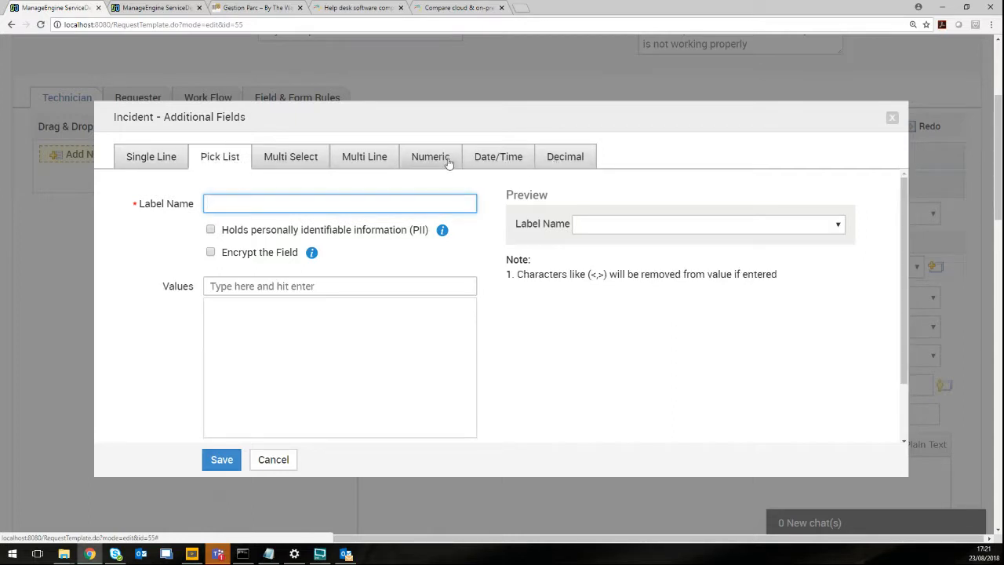
pyautogui.click(160, 160)
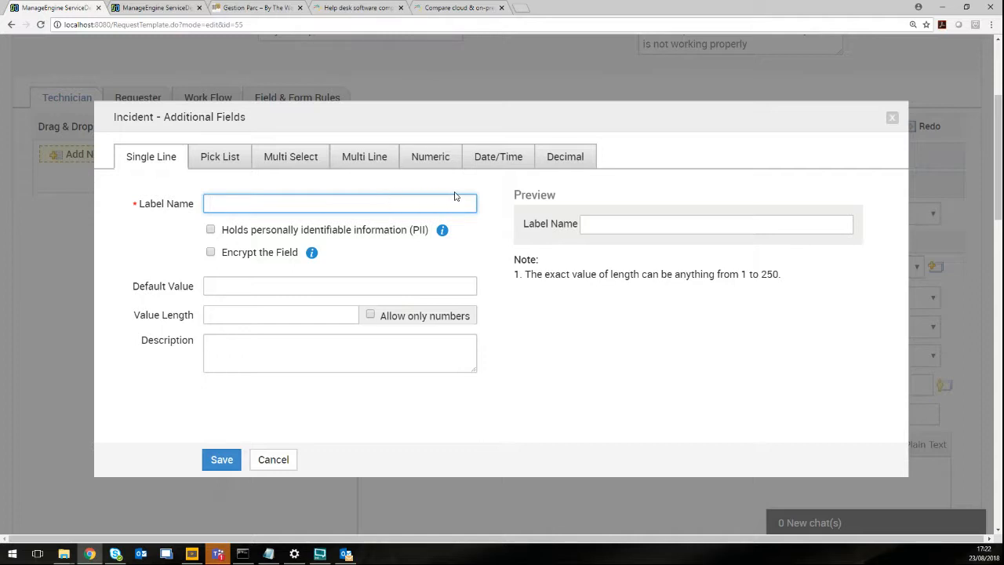
pyautogui.write('type de clavier')
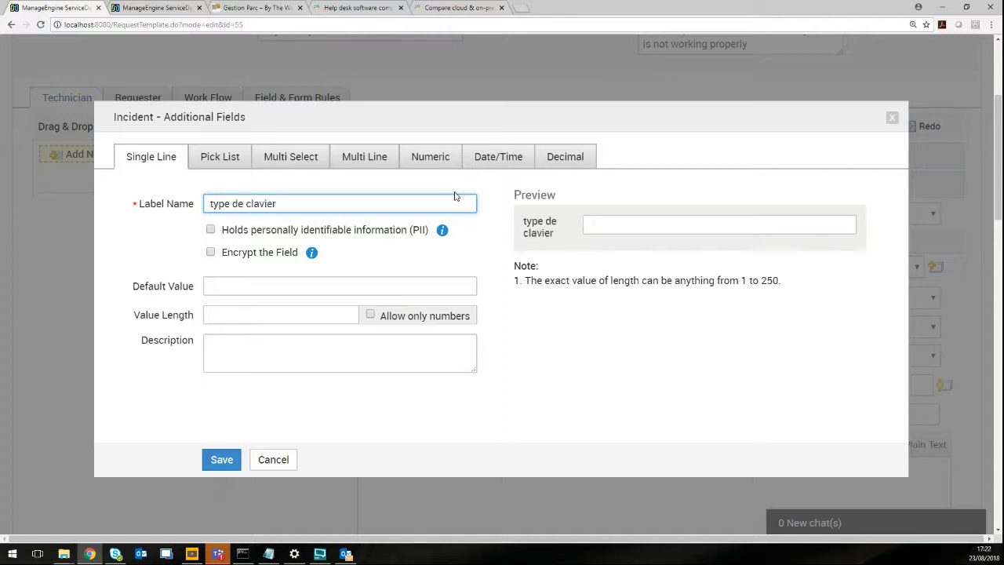
pyautogui.click(649, 226)
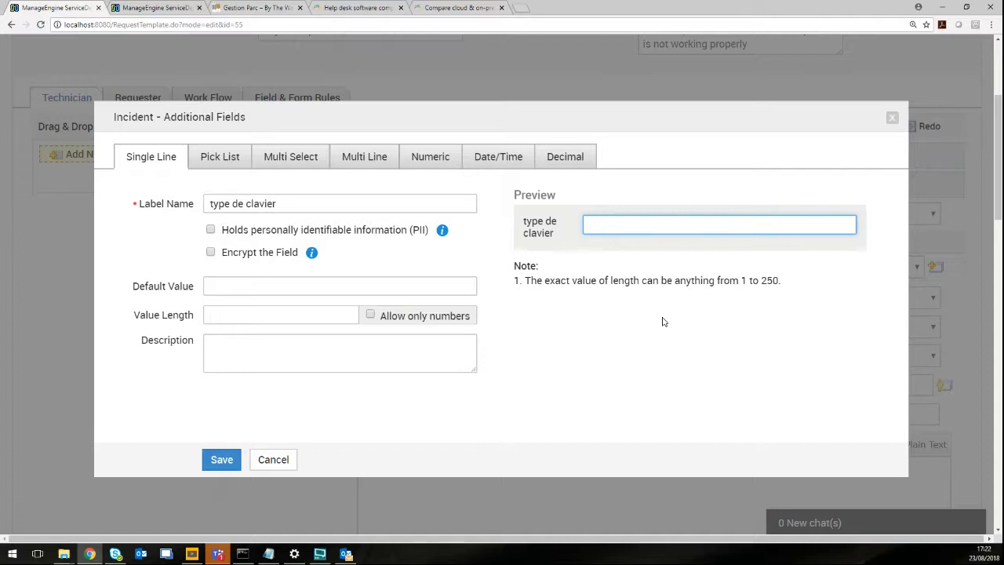
pyautogui.click(276, 460)
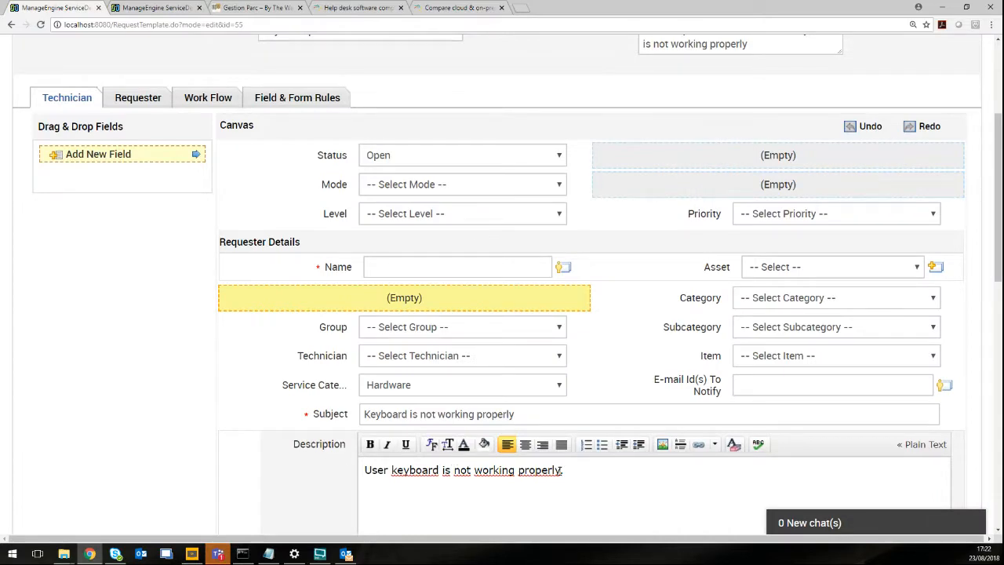
# Log out of the administrator account from the profile menu.
pyautogui.scroll(3, 587, 146)
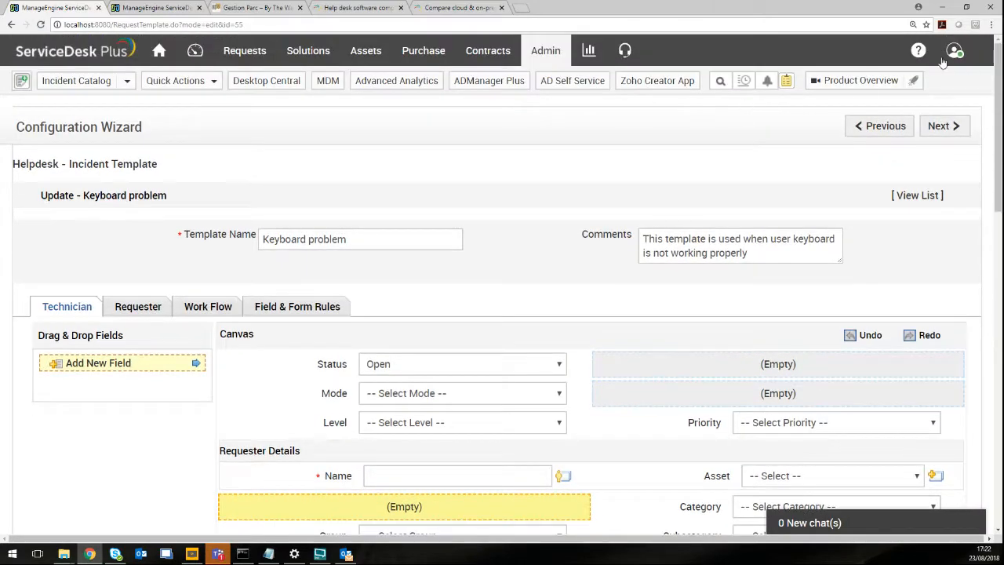
pyautogui.click(954, 50)
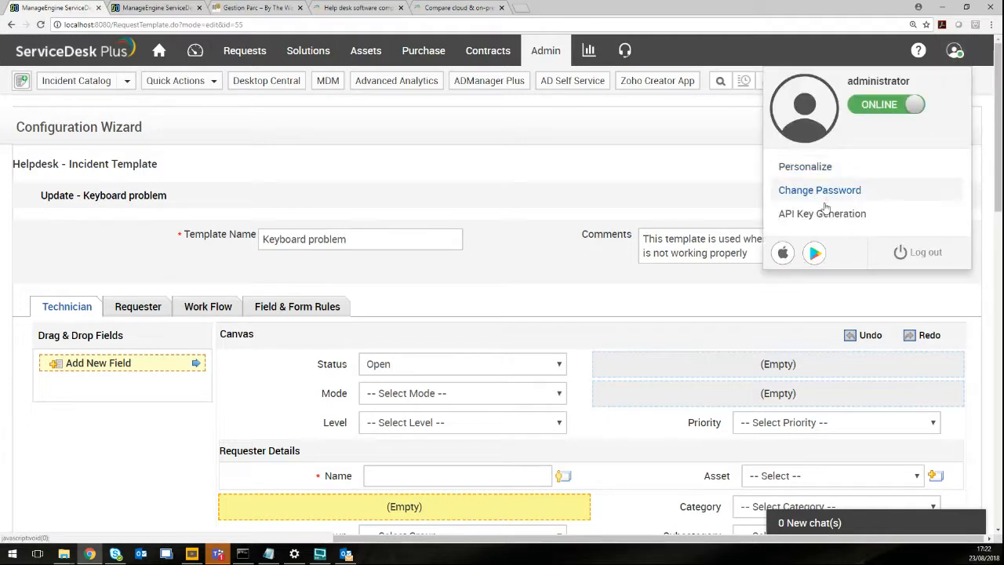
pyautogui.click(926, 253)
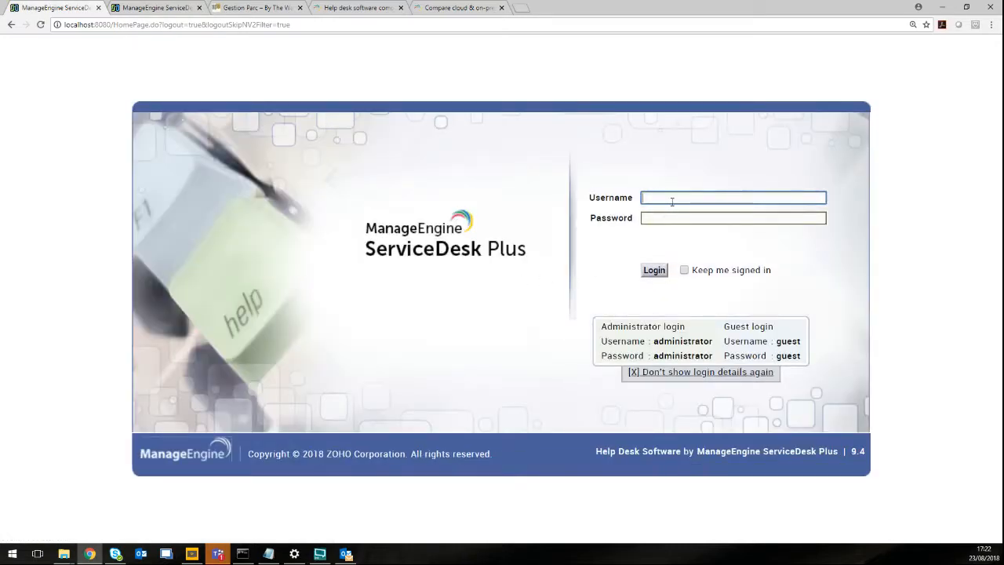
# Sign in with the guest username and password to reach the Self-Service Portal.
pyautogui.write('est')
pyautogui.press('Tab')
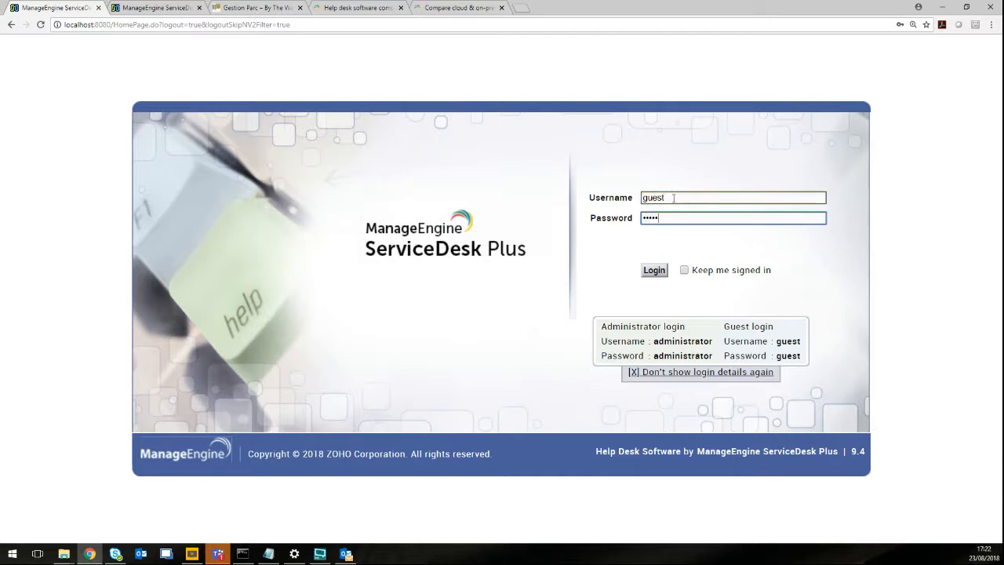
pyautogui.press('Return')
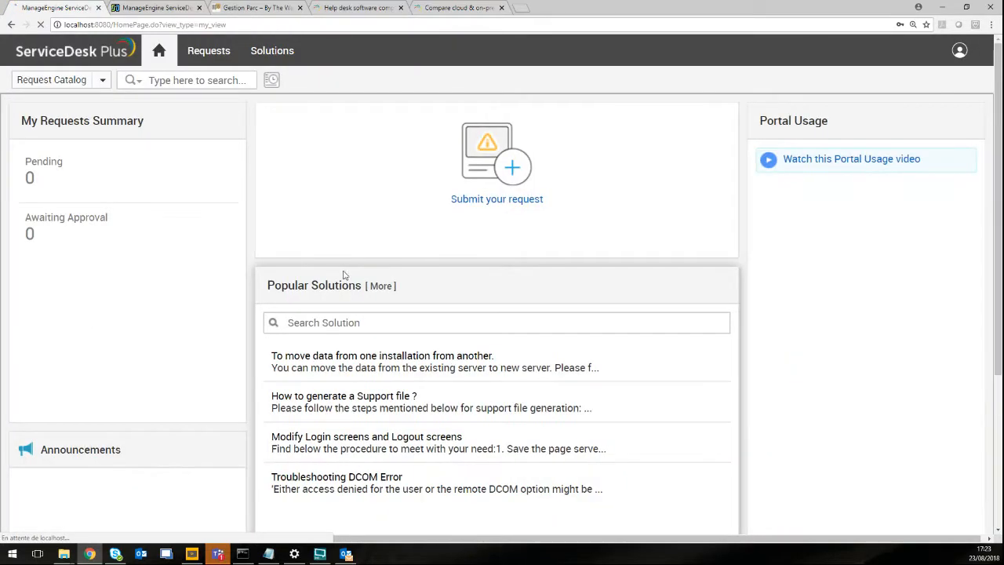
# Start a New Request from the Hardware category's Keyboard problem template.
pyautogui.click(518, 178)
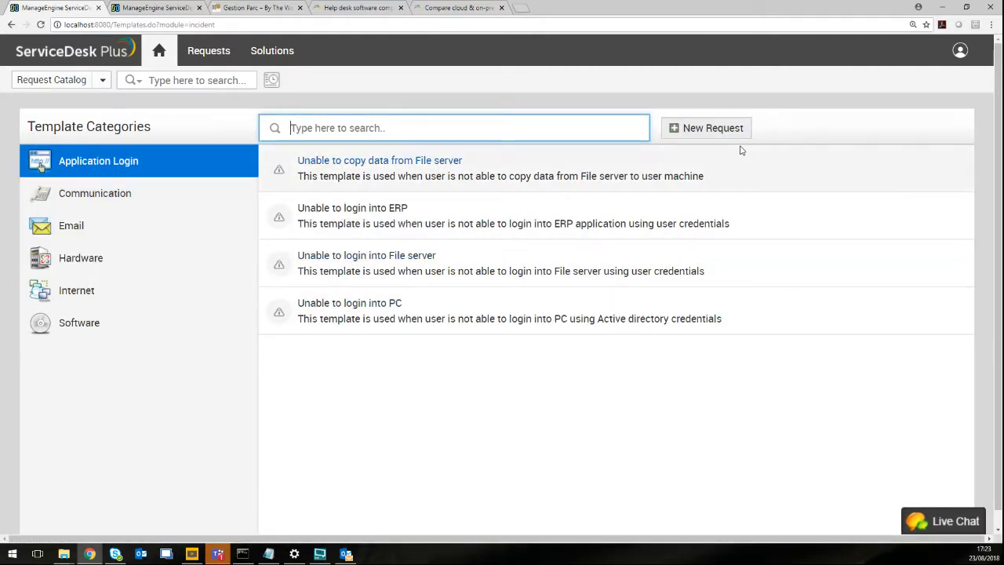
pyautogui.click(134, 200)
pyautogui.click(87, 259)
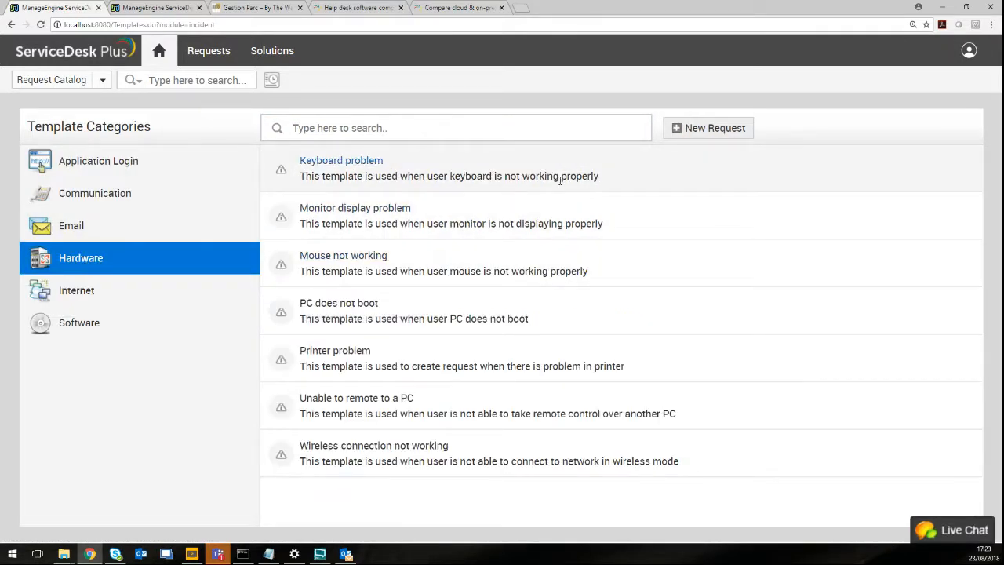
pyautogui.click(322, 163)
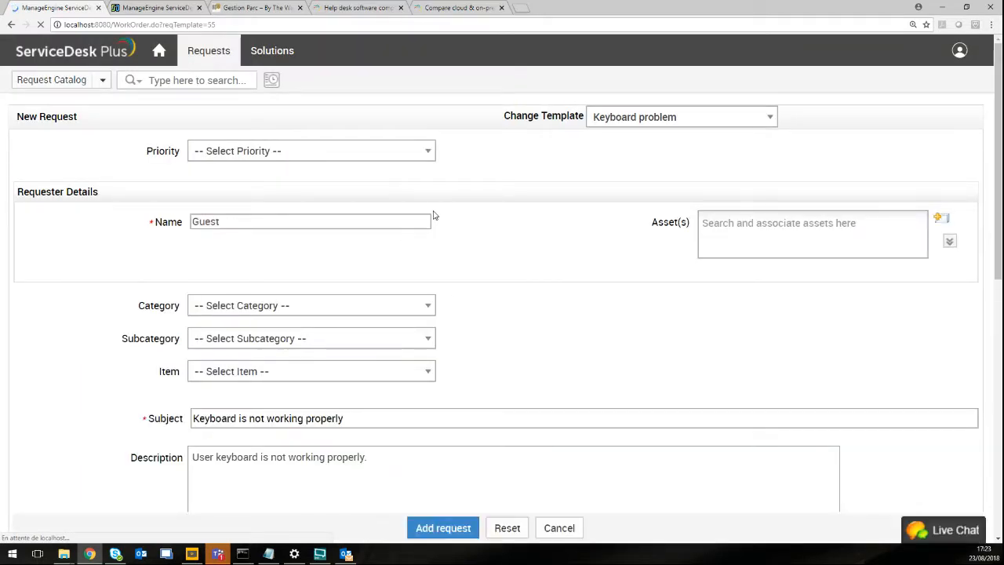
pyautogui.scroll(-5, 471, 258)
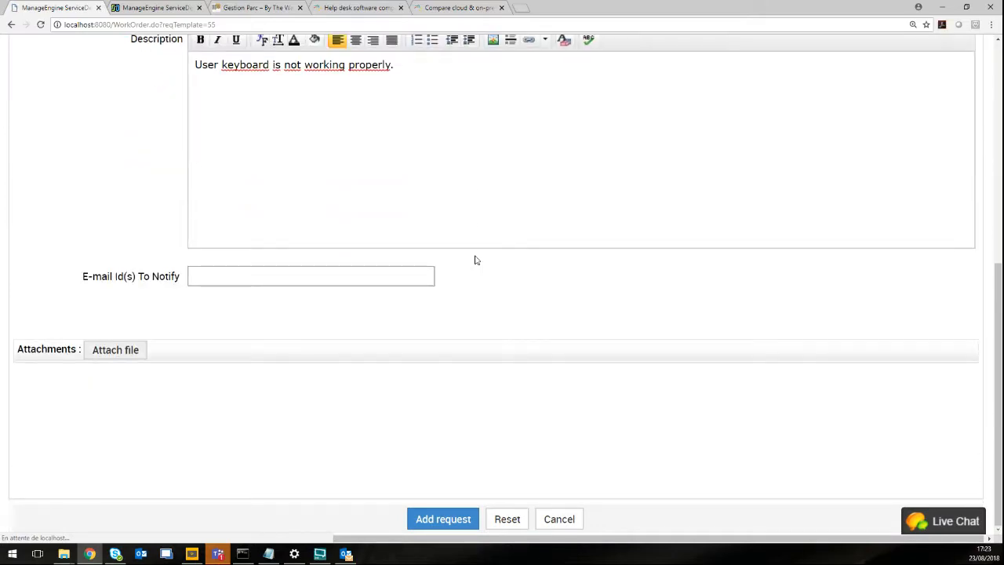
pyautogui.scroll(4, 474, 260)
pyautogui.scroll(2, 464, 268)
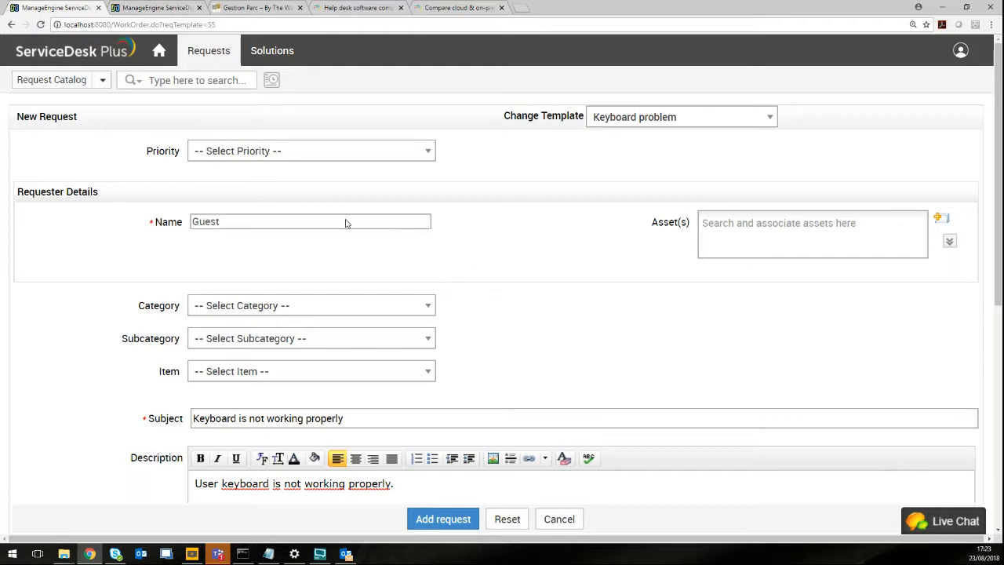
pyautogui.click(425, 153)
pyautogui.click(427, 153)
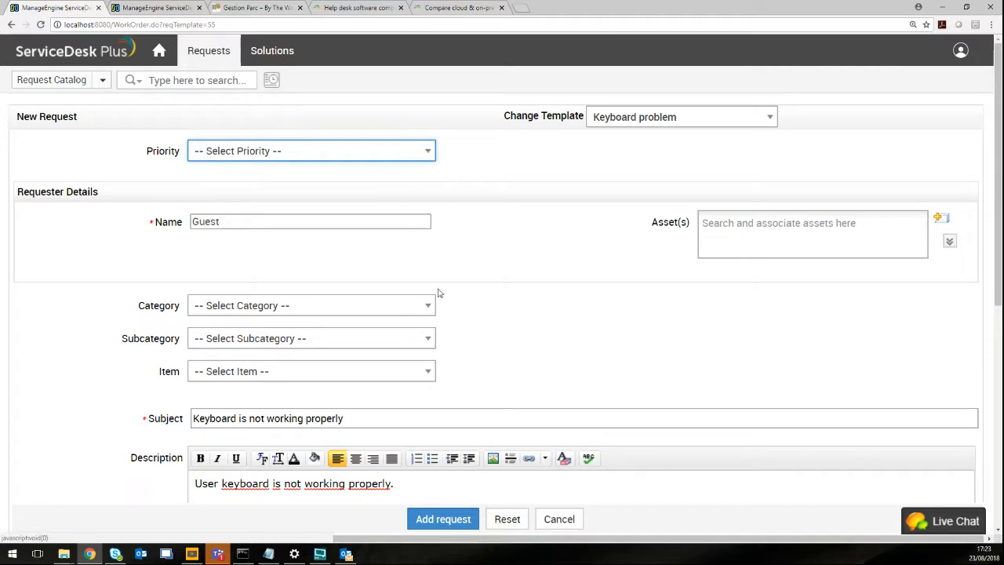
pyautogui.scroll(-1, 508, 277)
pyautogui.scroll(-5, 508, 278)
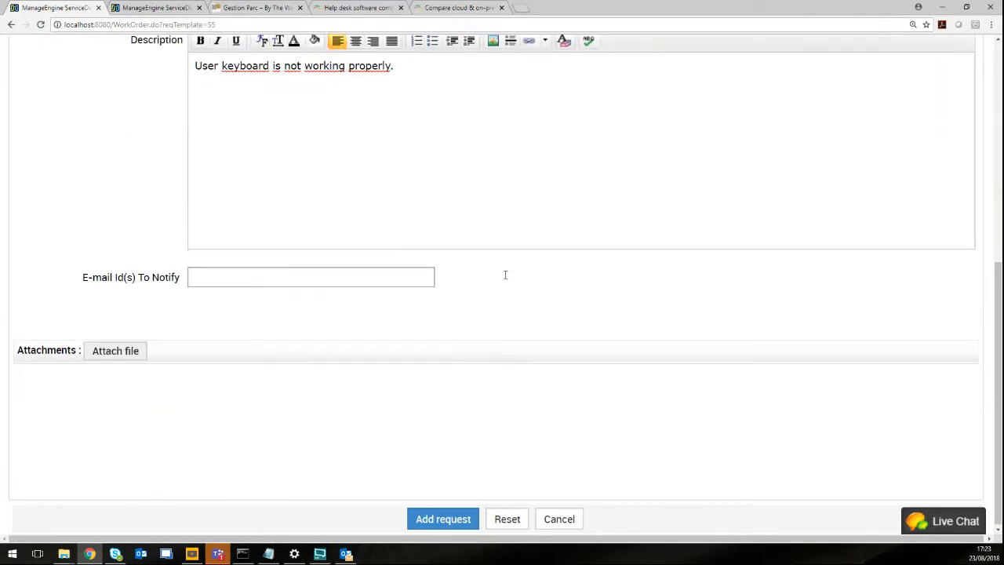
pyautogui.scroll(5, 505, 279)
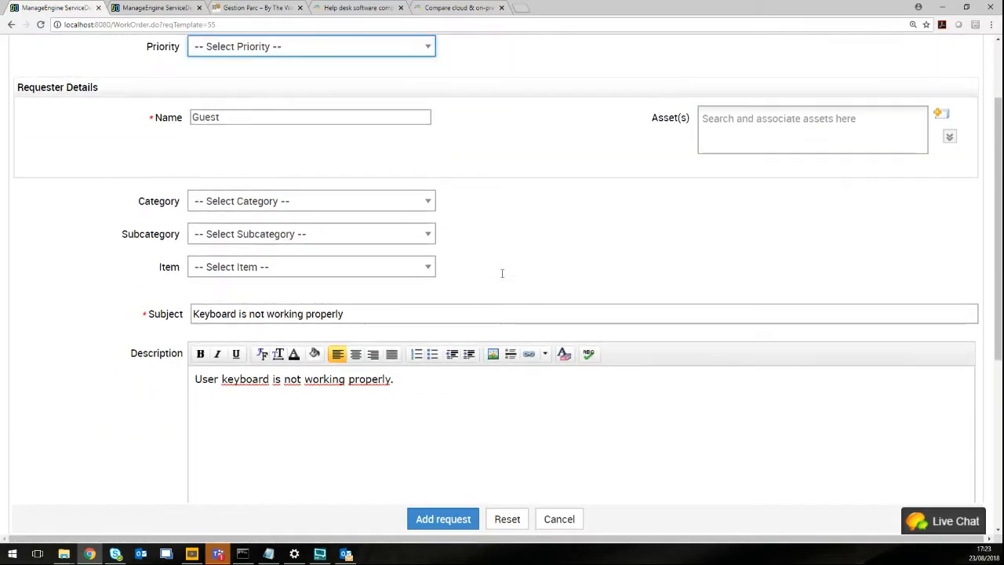
pyautogui.scroll(2, 506, 278)
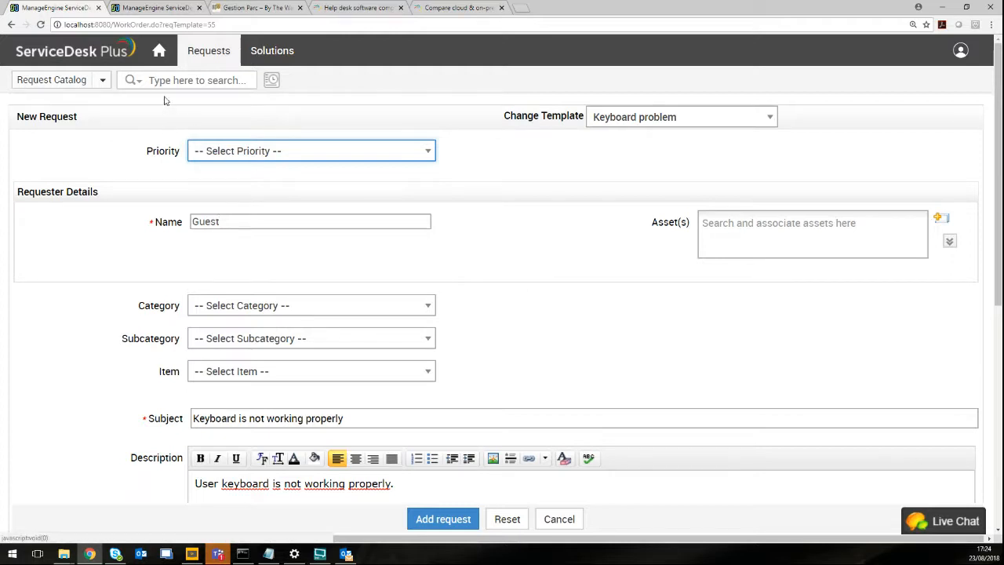
# Switch from the guest session to the administrator account and open Admin's Category settings.
pyautogui.click(958, 50)
pyautogui.click(870, 228)
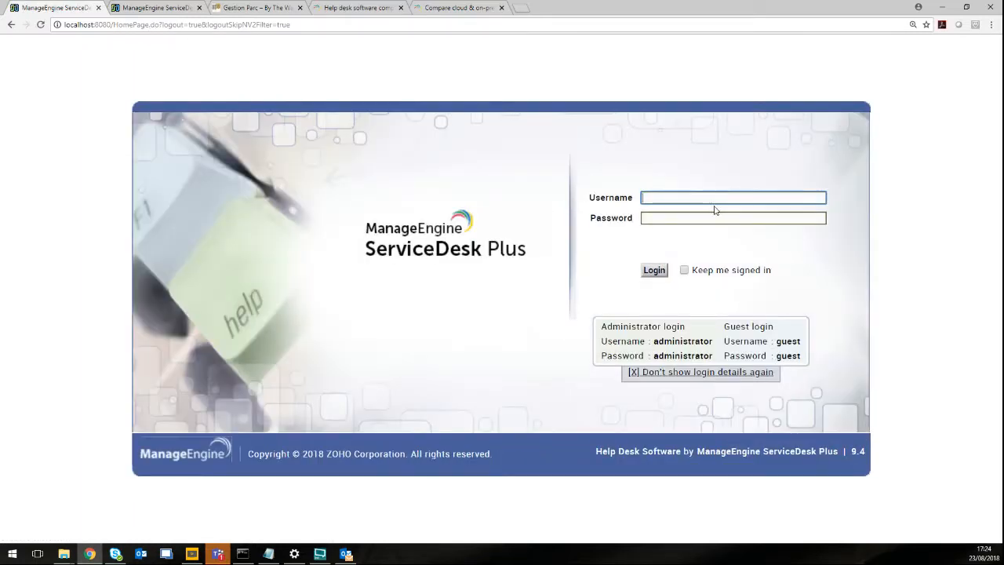
pyautogui.write('administrator')
pyautogui.press('Tab')
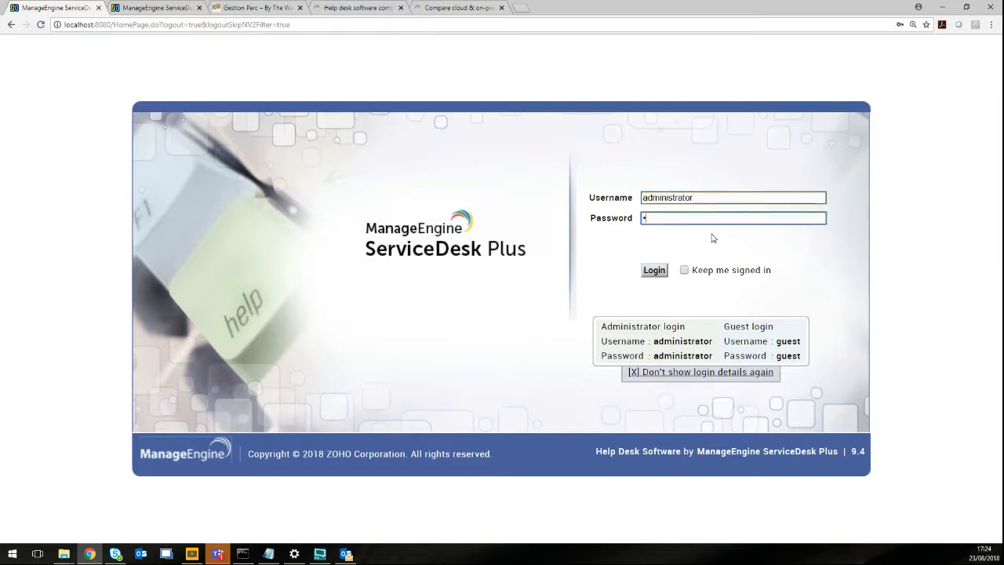
pyautogui.write('administrator')
pyautogui.press('Return')
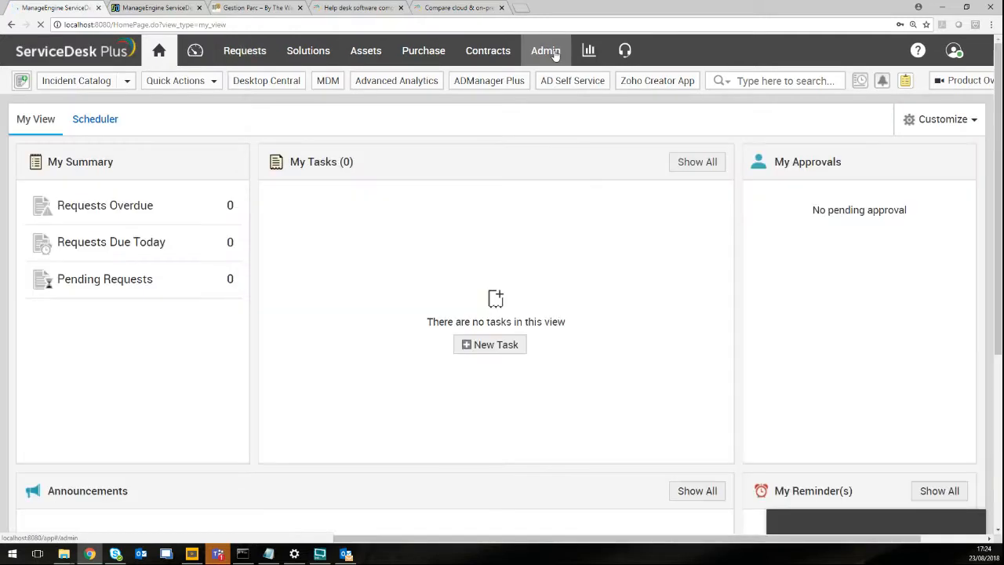
pyautogui.click(553, 52)
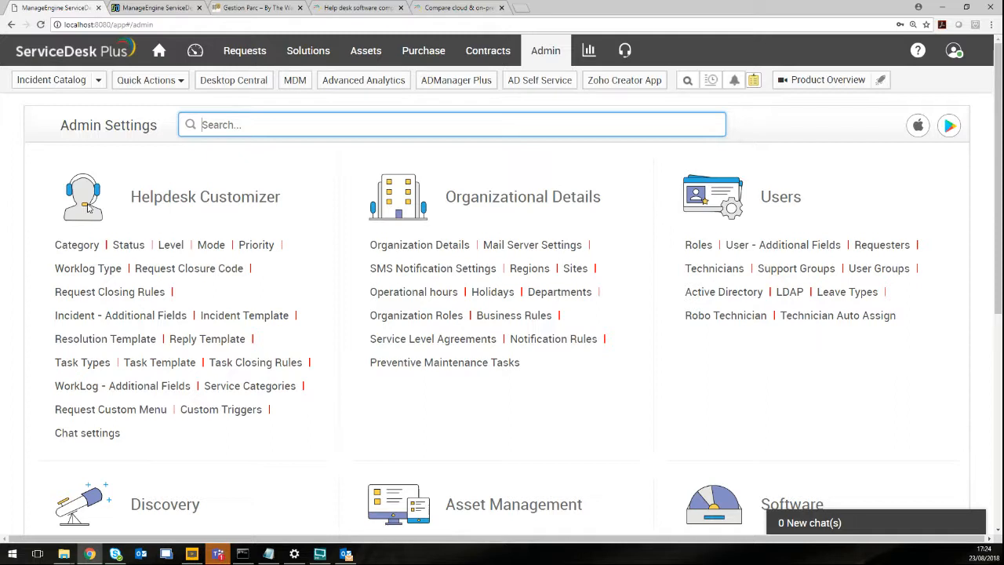
pyautogui.click(88, 246)
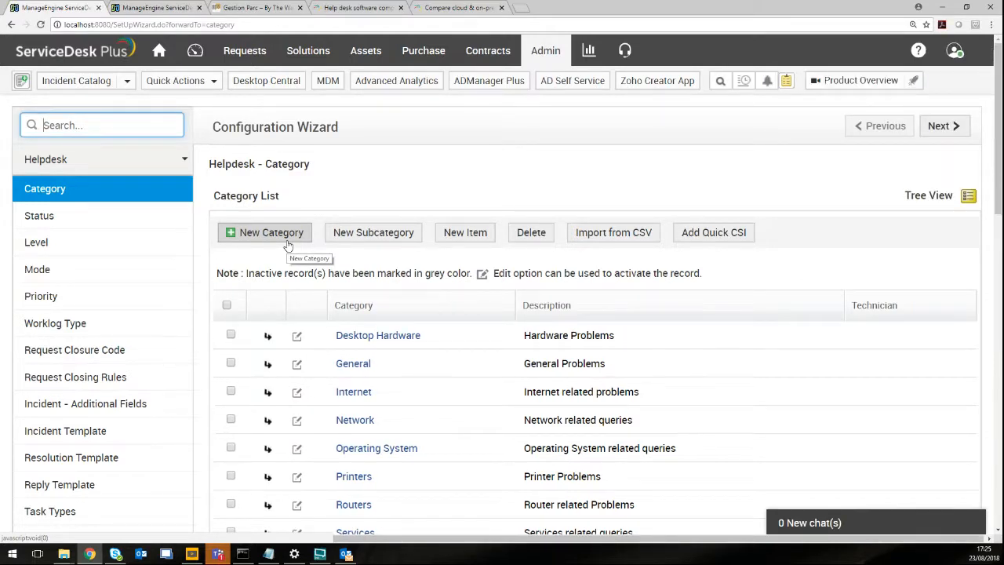
# Review categories like Desktop Hardware, General and Network, then show the Status list.
pyautogui.scroll(-2, 543, 301)
pyautogui.scroll(-2, 544, 300)
pyautogui.scroll(2, 540, 298)
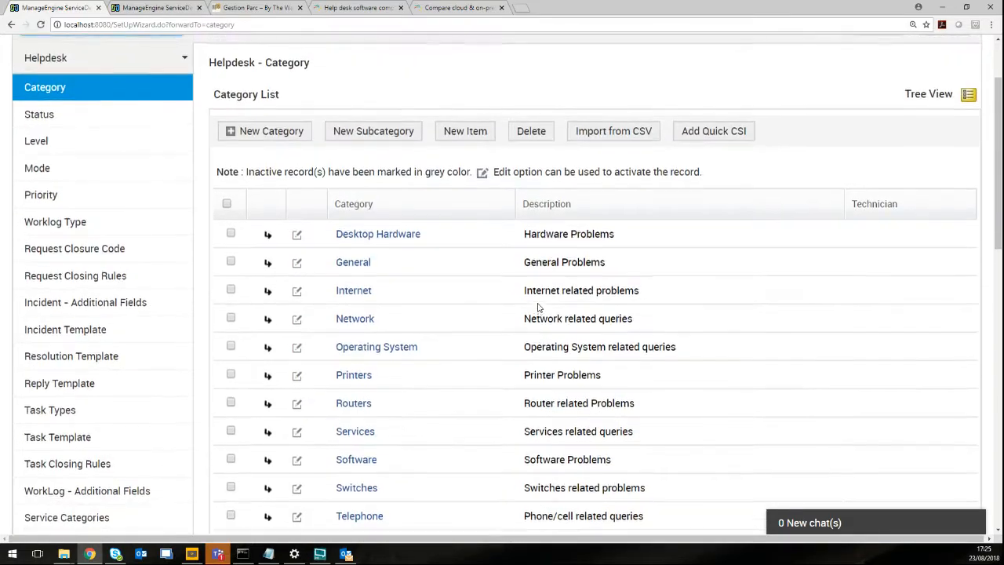
pyautogui.scroll(2, 538, 308)
pyautogui.scroll(-5, 351, 365)
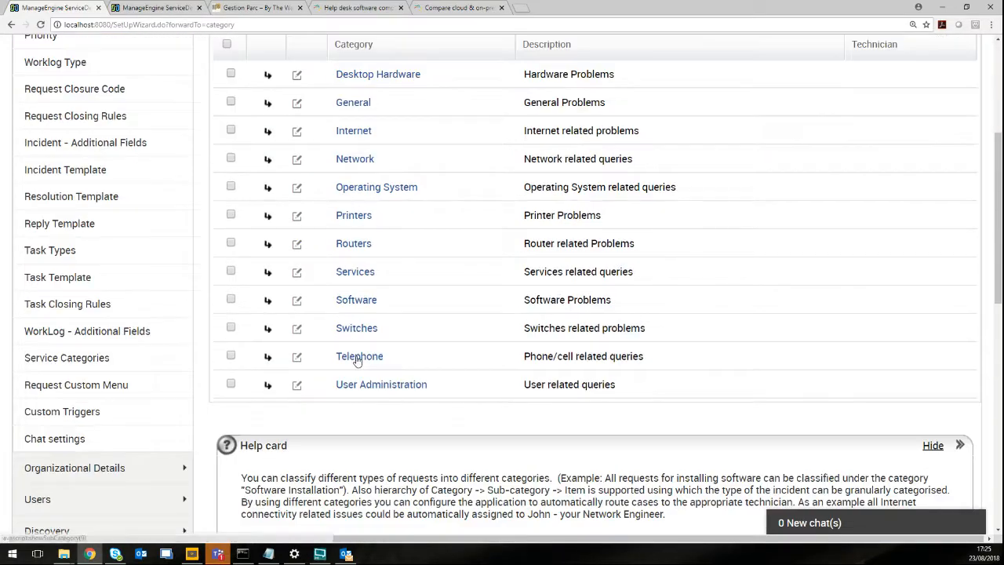
pyautogui.scroll(2, 343, 350)
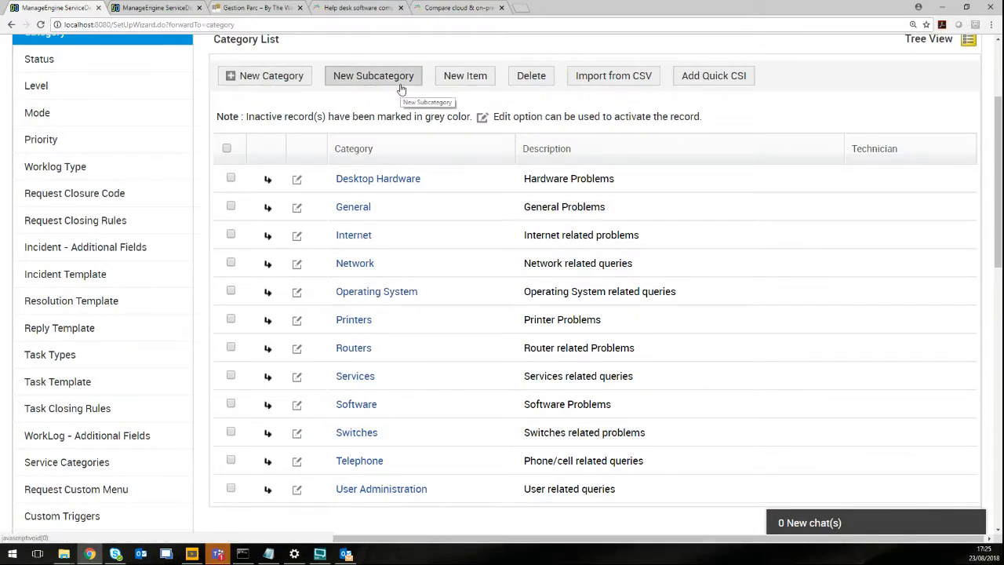
pyautogui.scroll(2, 604, 148)
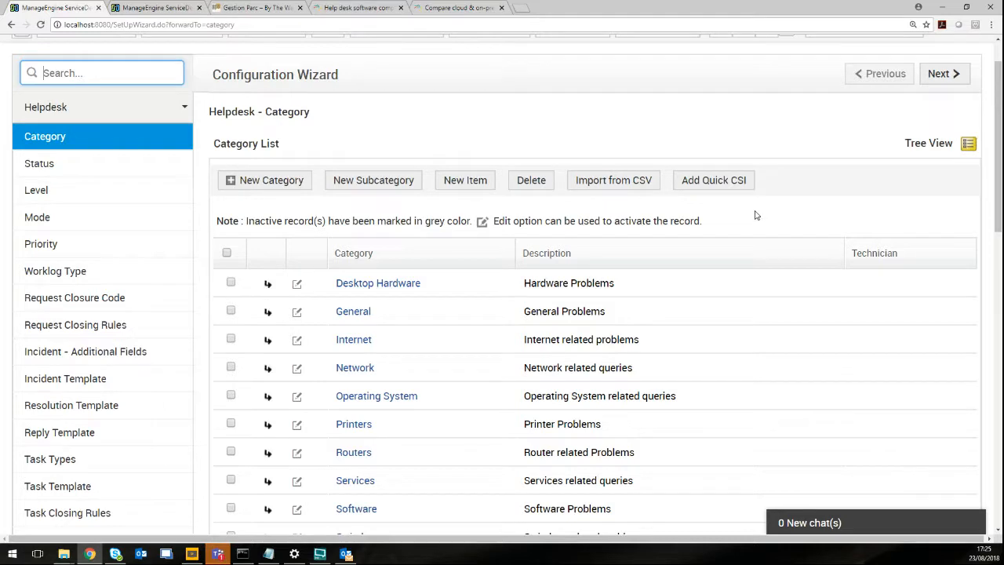
pyautogui.scroll(-2, 753, 215)
pyautogui.scroll(-2, 745, 217)
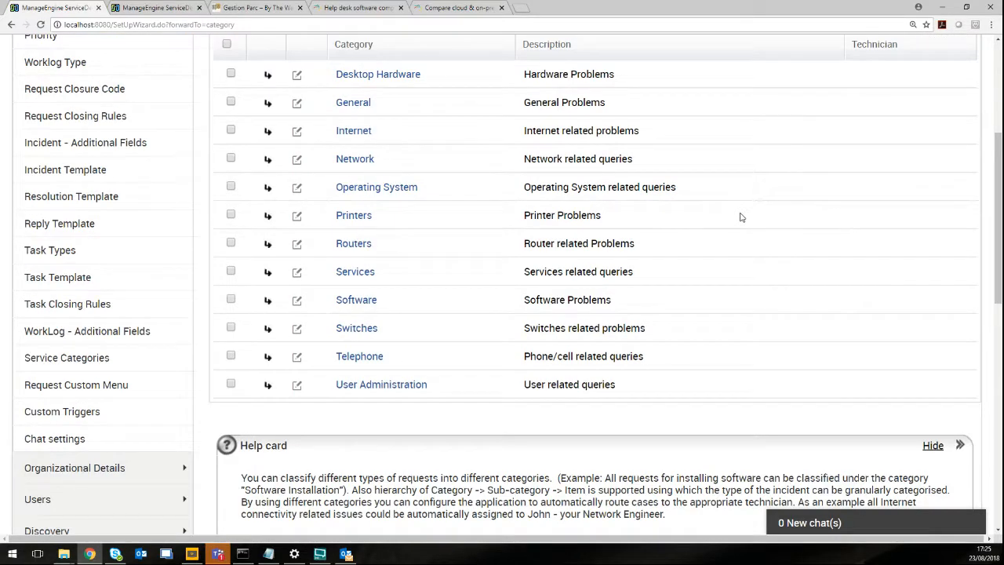
pyautogui.scroll(1, 741, 218)
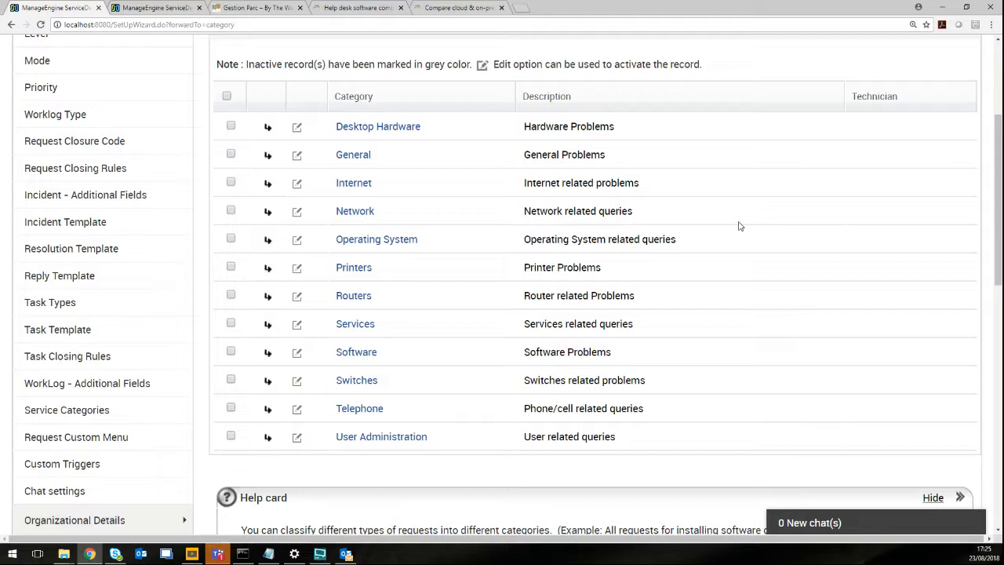
pyautogui.scroll(3, 555, 353)
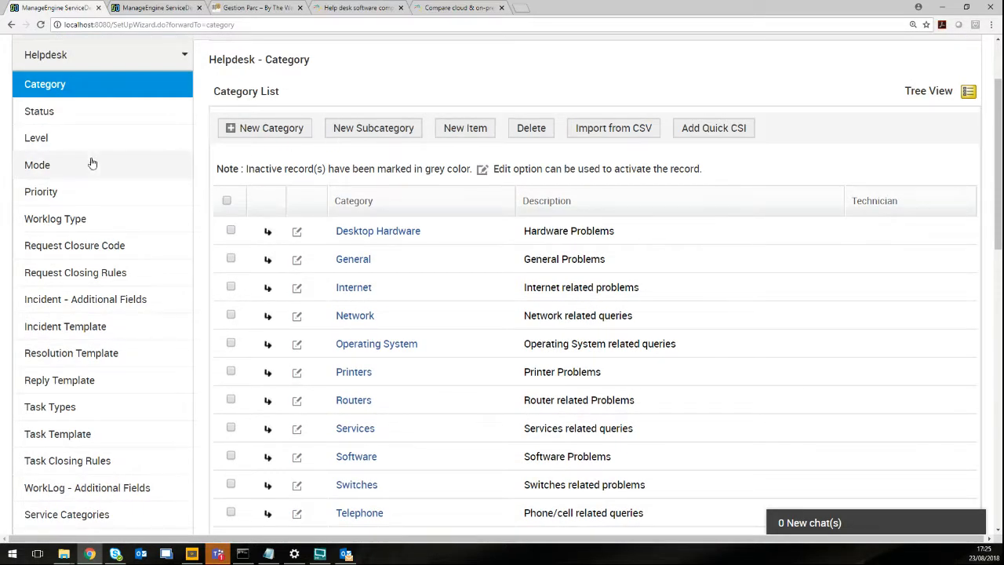
pyautogui.scroll(1, 87, 157)
pyautogui.click(51, 167)
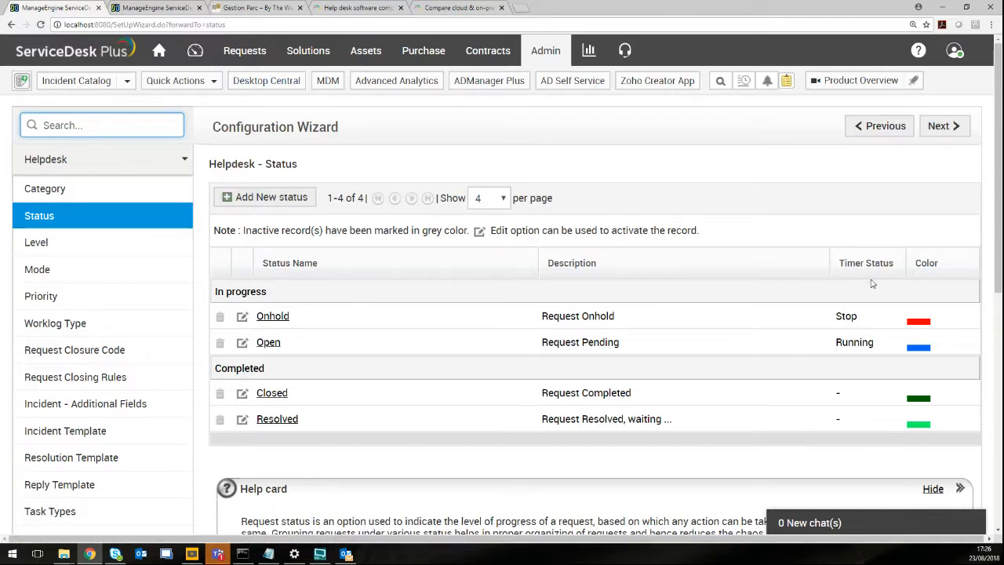
# Show the Level list, from Tier 1 (Info) to Tier 4 (Trouble Shooting 2).
pyautogui.scroll(-1, 963, 360)
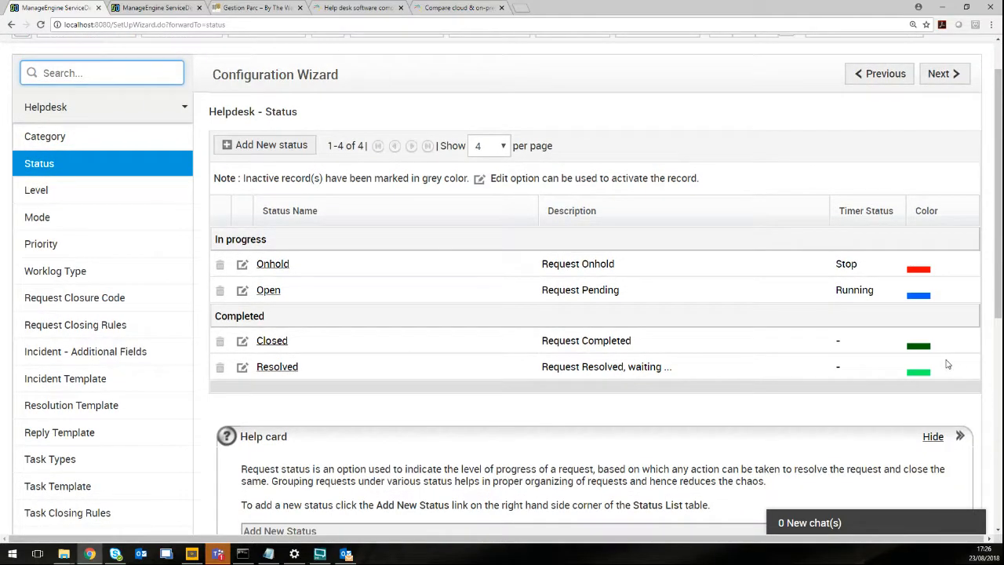
pyautogui.click(64, 193)
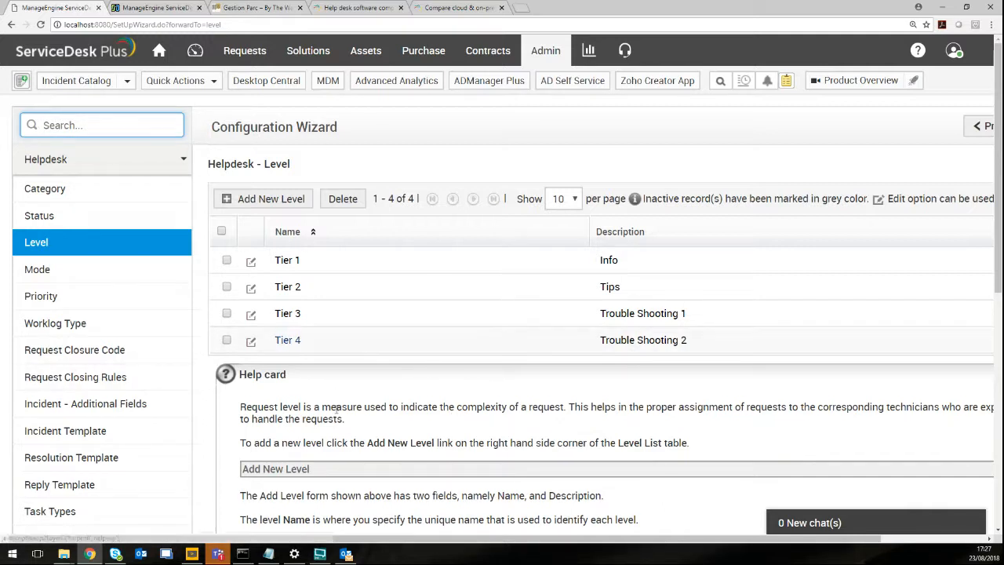
# Look over request submission modes, then show the High, Low, Medium and Normal priorities.
pyautogui.click(97, 270)
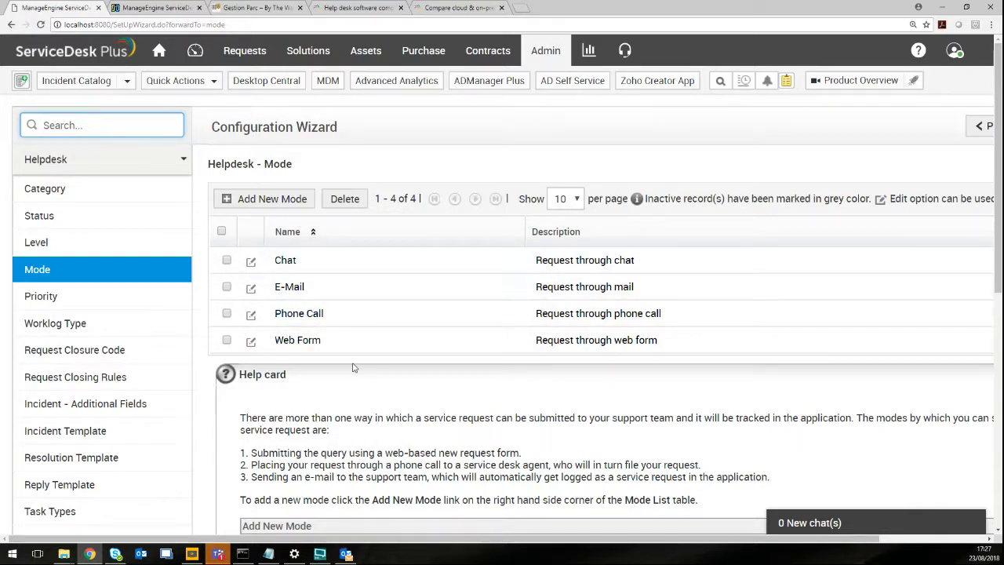
pyautogui.scroll(-1, 357, 367)
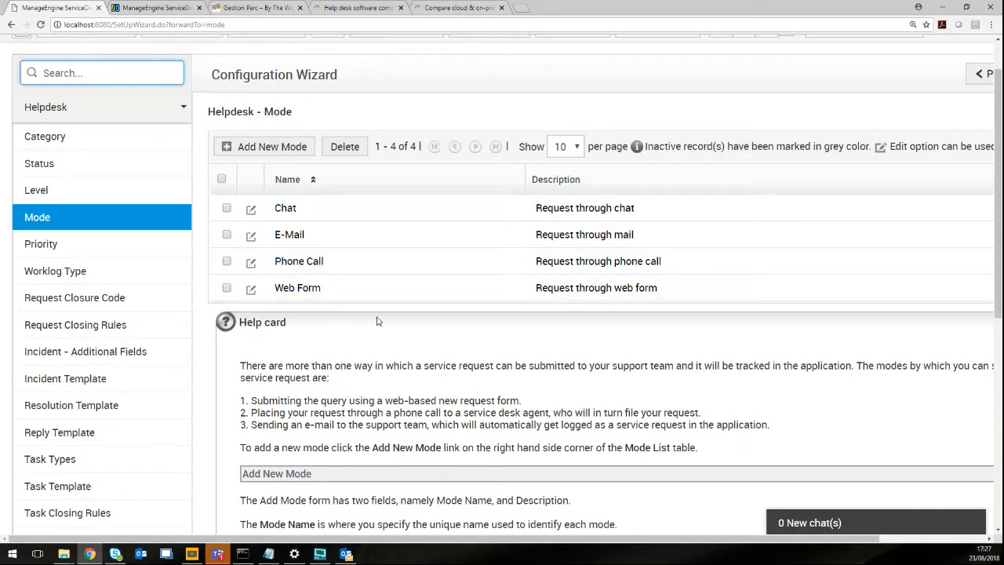
pyautogui.scroll(1, 387, 323)
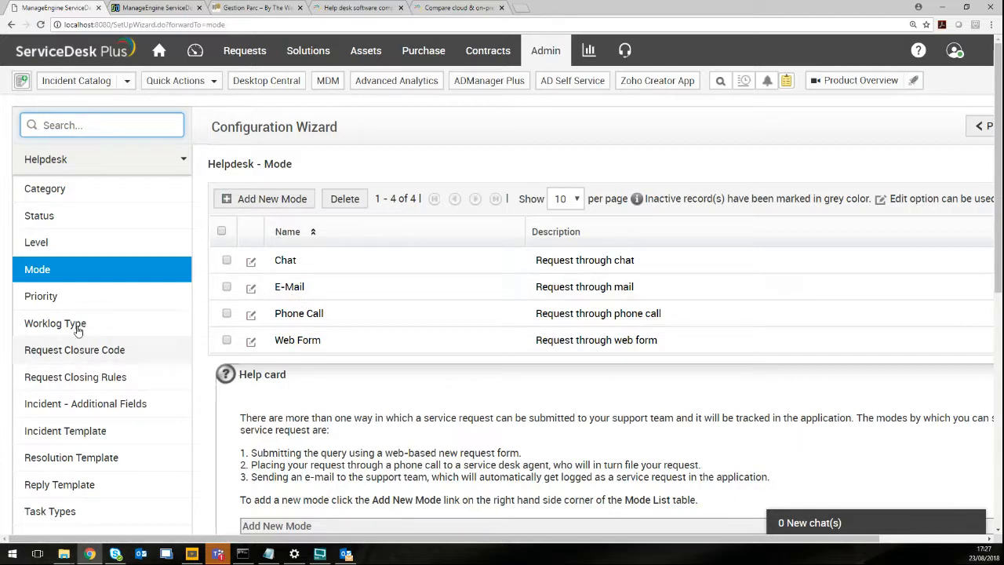
pyautogui.click(74, 298)
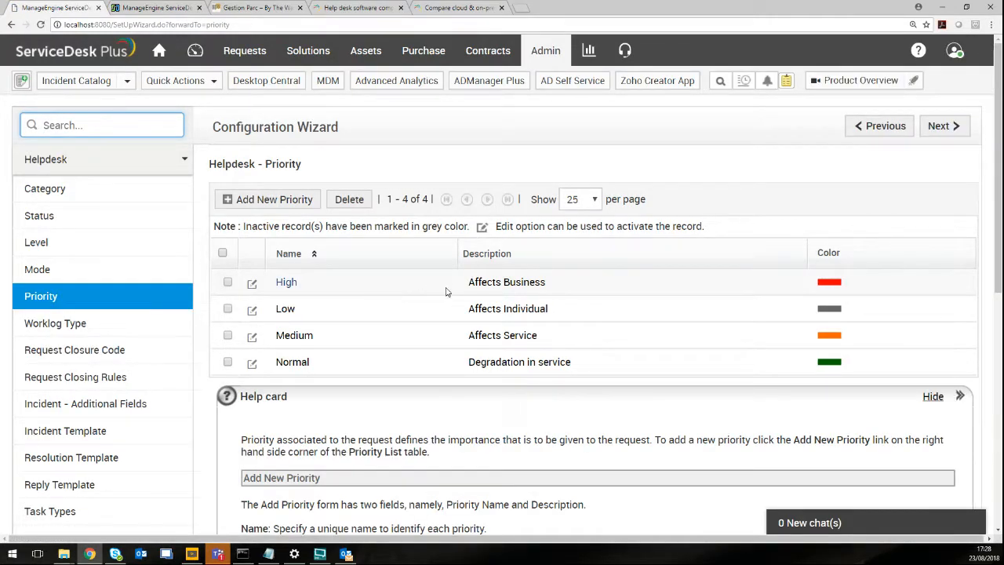
# Skim the Priority help card, then open the empty Worklog Type settings page.
pyautogui.scroll(-1, 530, 407)
pyautogui.scroll(-2, 531, 397)
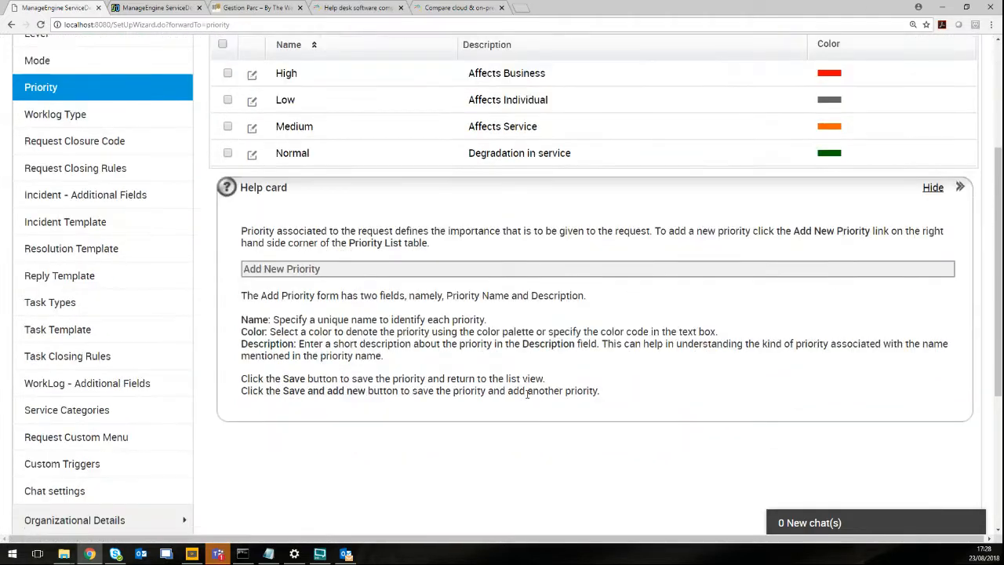
pyautogui.scroll(1, 528, 376)
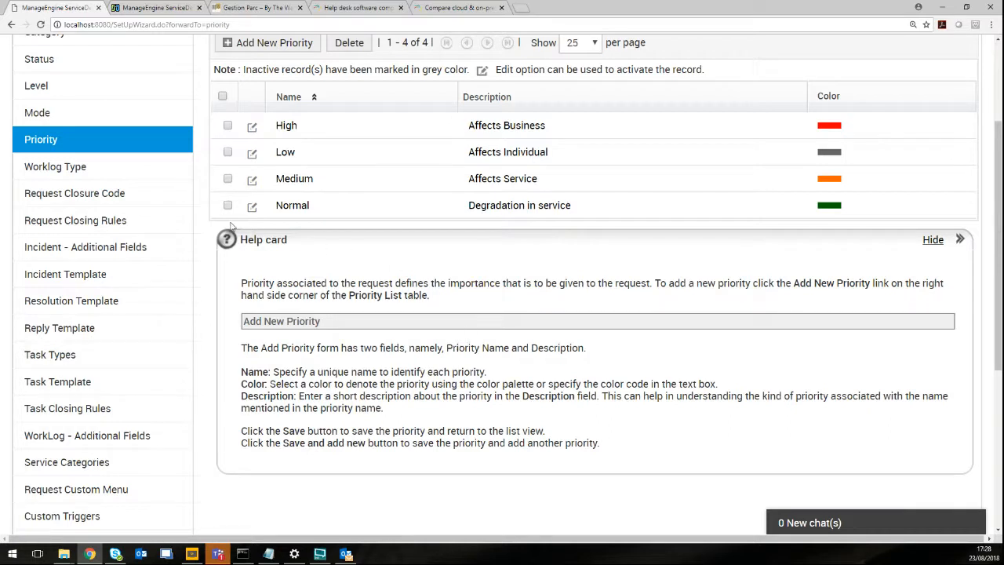
pyautogui.click(93, 173)
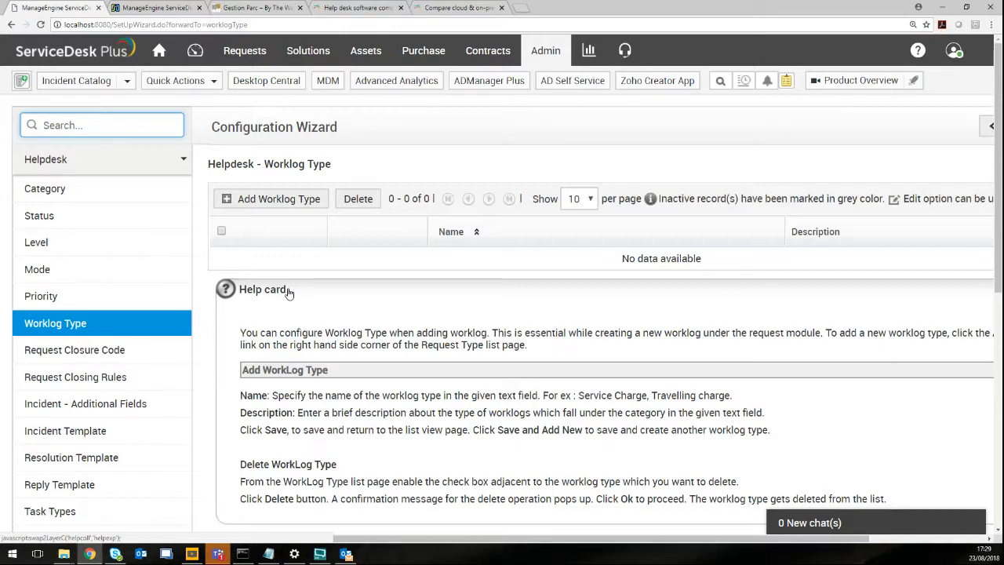
# Preview the Add Worklog Type form without saving, then open the Request Closure Code settings.
pyautogui.click(281, 201)
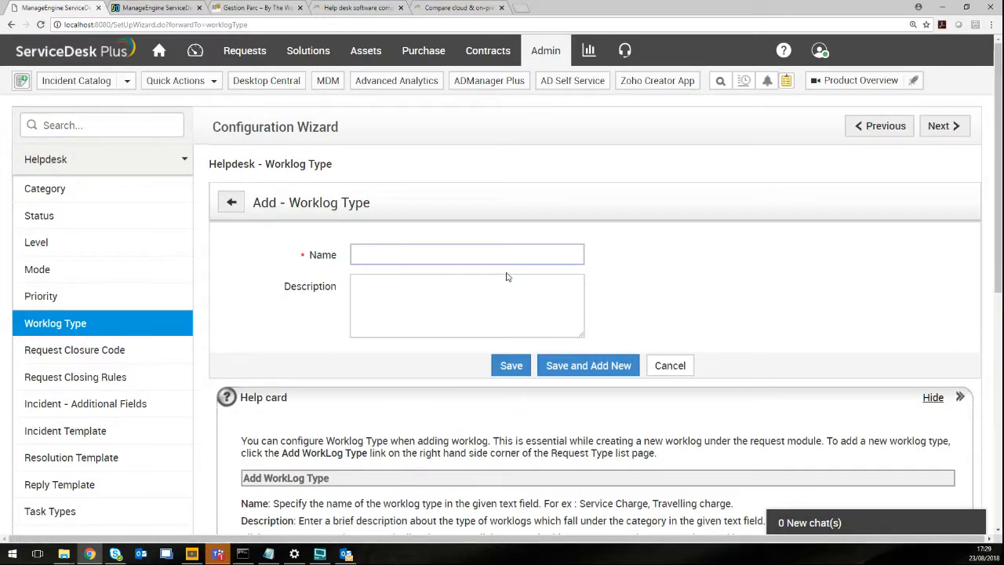
pyautogui.scroll(-2, 506, 278)
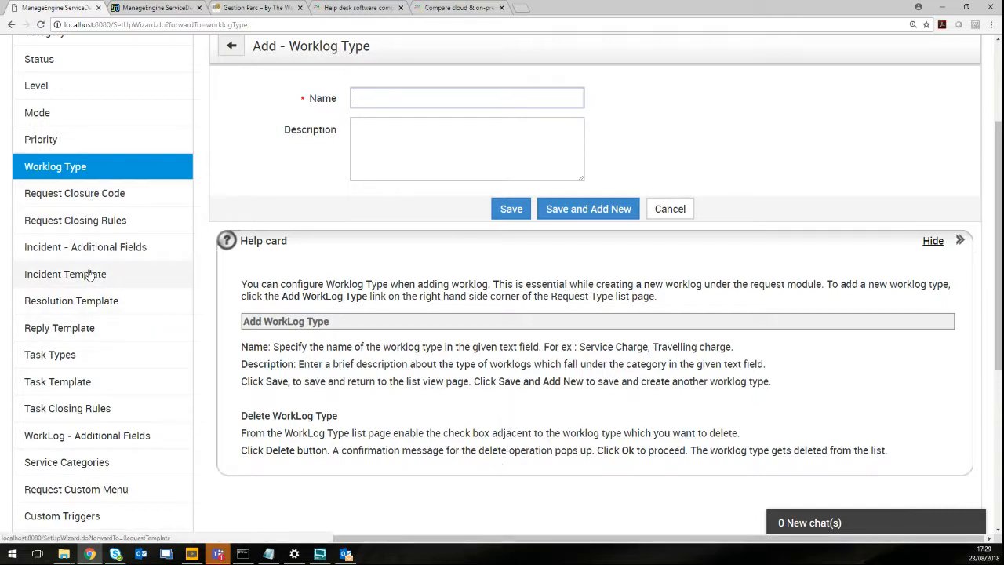
pyautogui.click(91, 203)
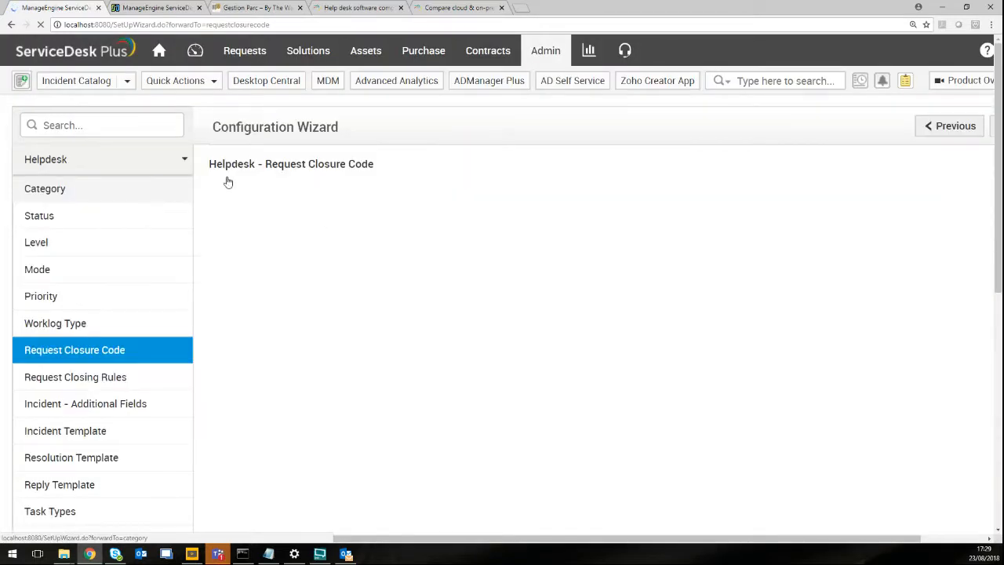
# Review the Request Closure Code list, then open Incident - Additional Fields (Total Fields 0).
pyautogui.scroll(-1, 360, 257)
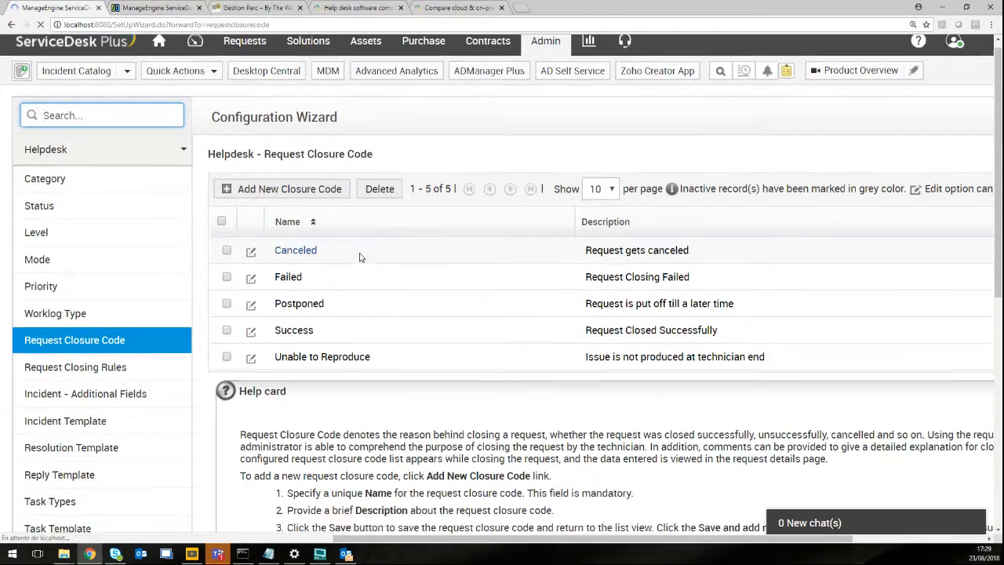
pyautogui.scroll(-3, 359, 257)
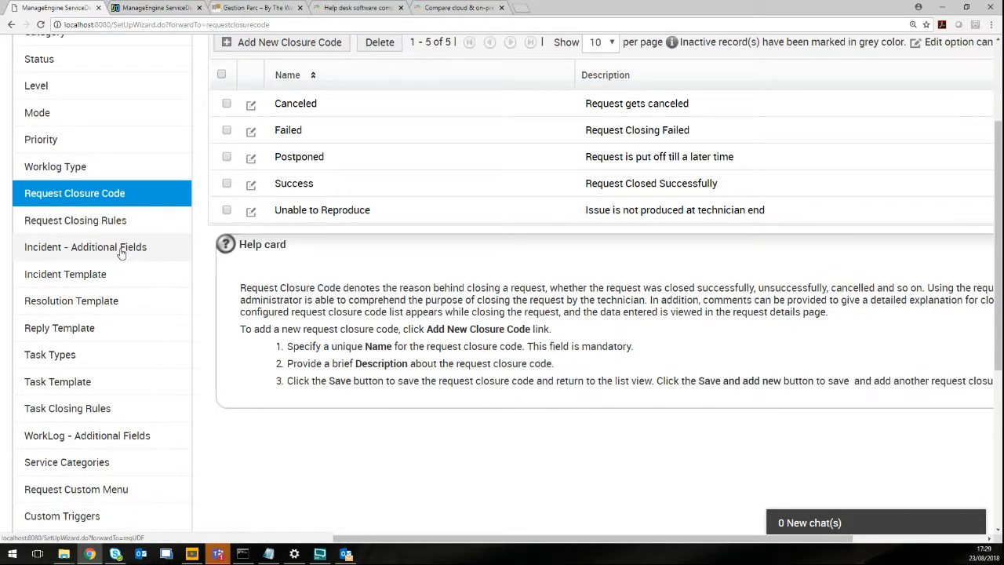
pyautogui.click(115, 254)
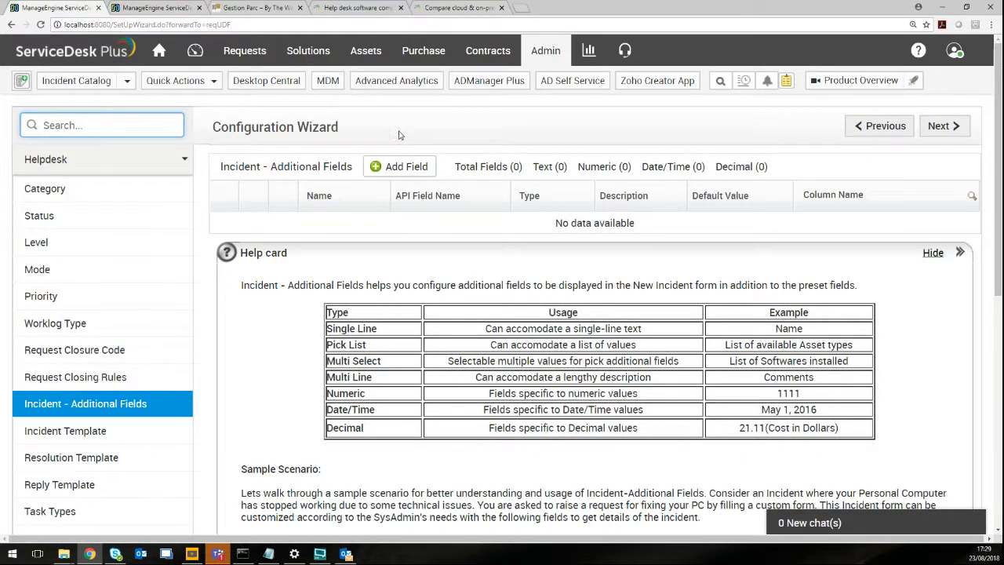
pyautogui.scroll(-5, 271, 374)
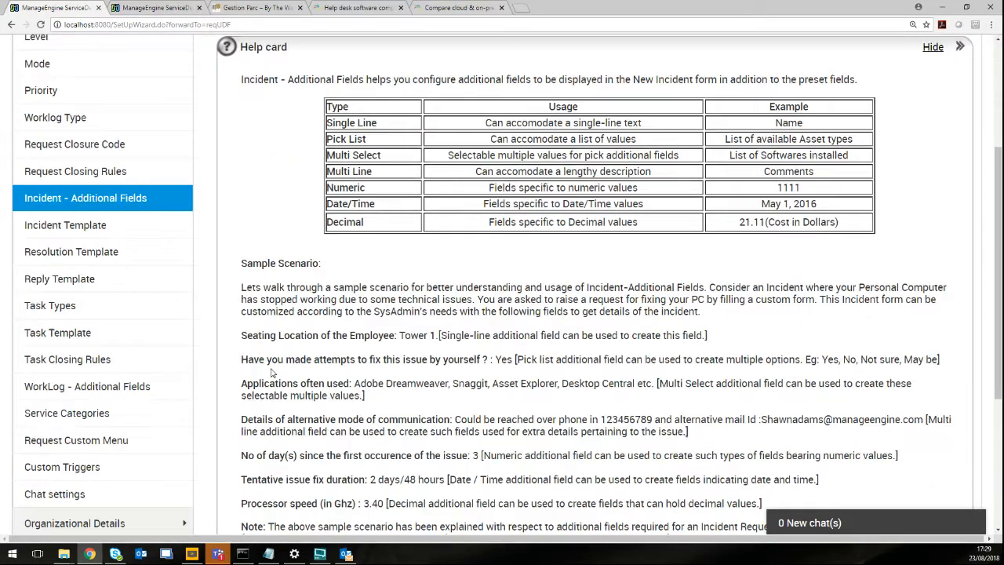
pyautogui.scroll(1, 270, 368)
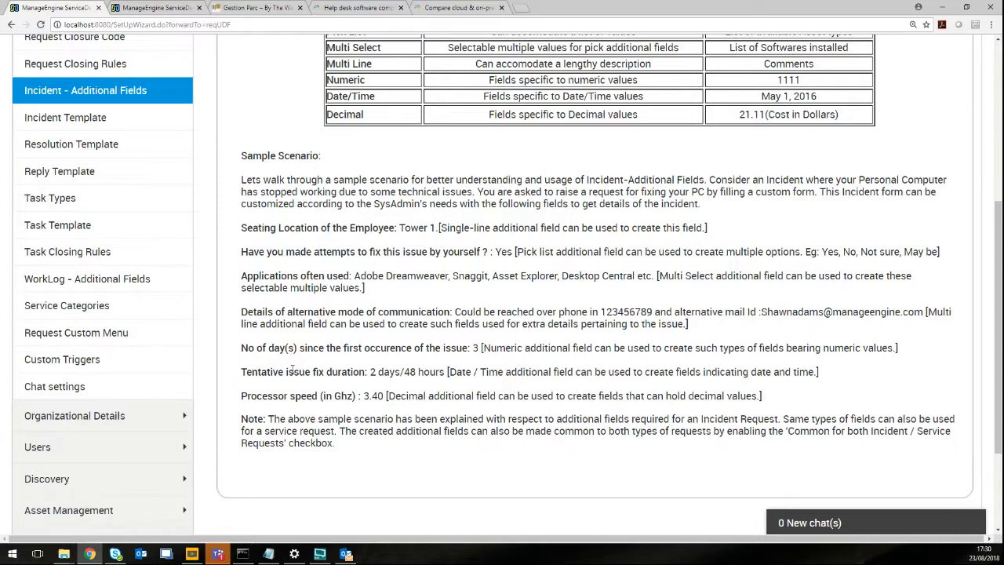
pyautogui.scroll(4, 574, 362)
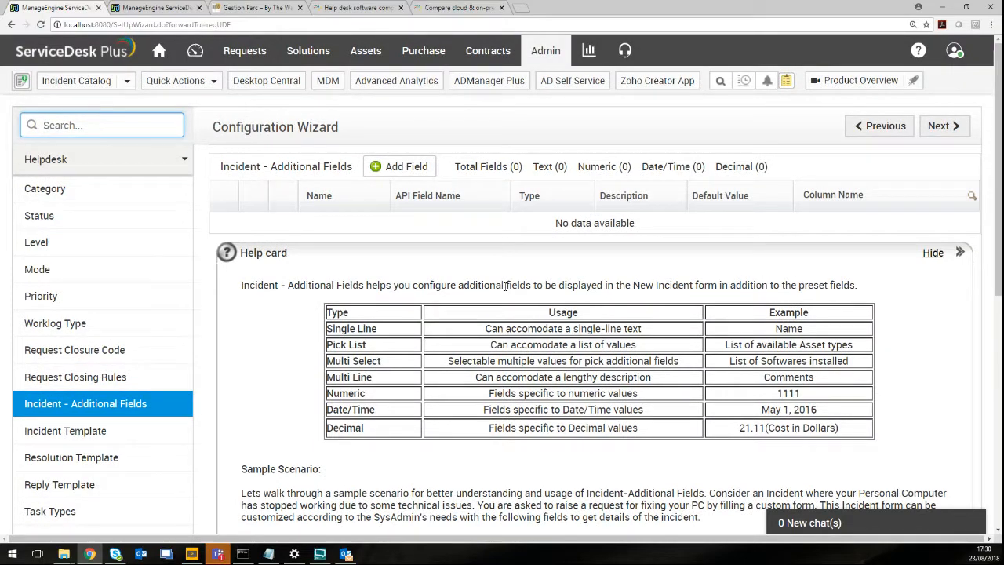
pyautogui.scroll(-3, 474, 415)
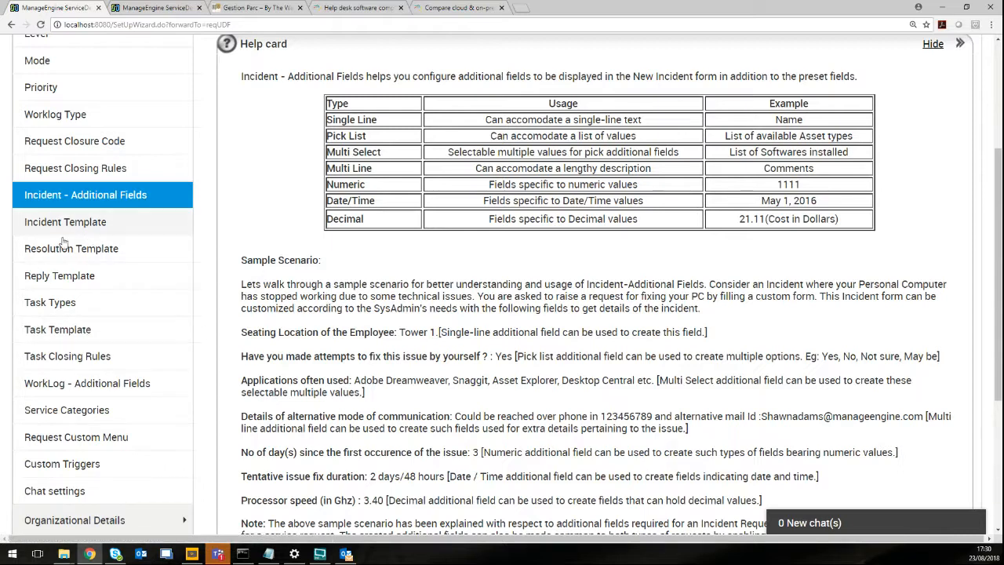
pyautogui.click(89, 227)
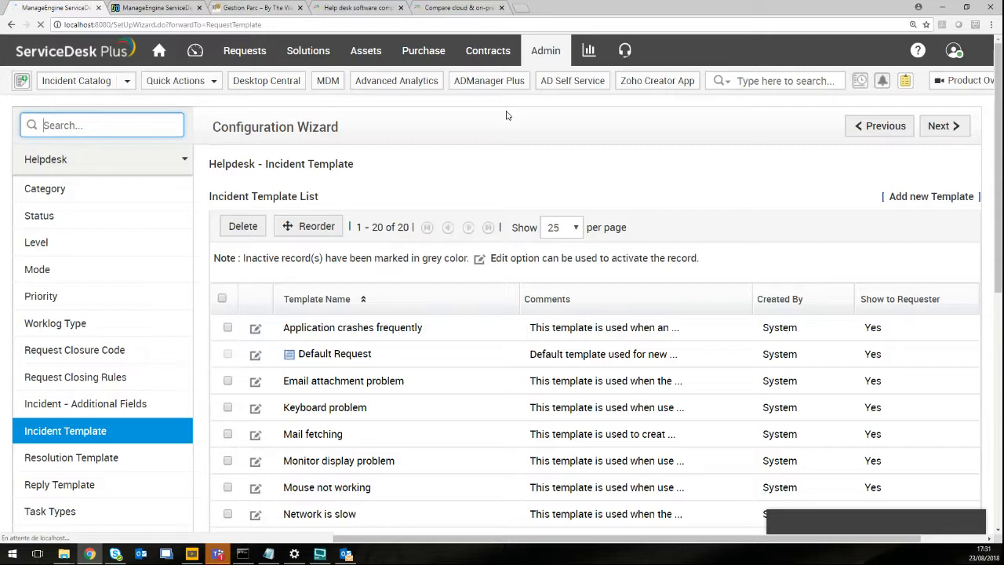
# Scroll through the Incident Template list.
pyautogui.scroll(-3, 66, 380)
pyautogui.scroll(-2, 66, 380)
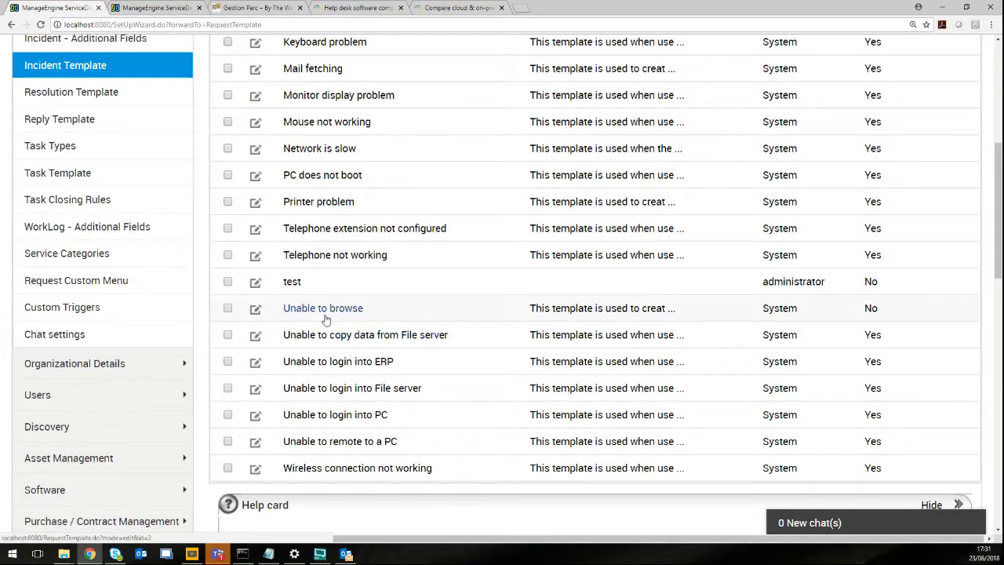
pyautogui.scroll(-2, 402, 396)
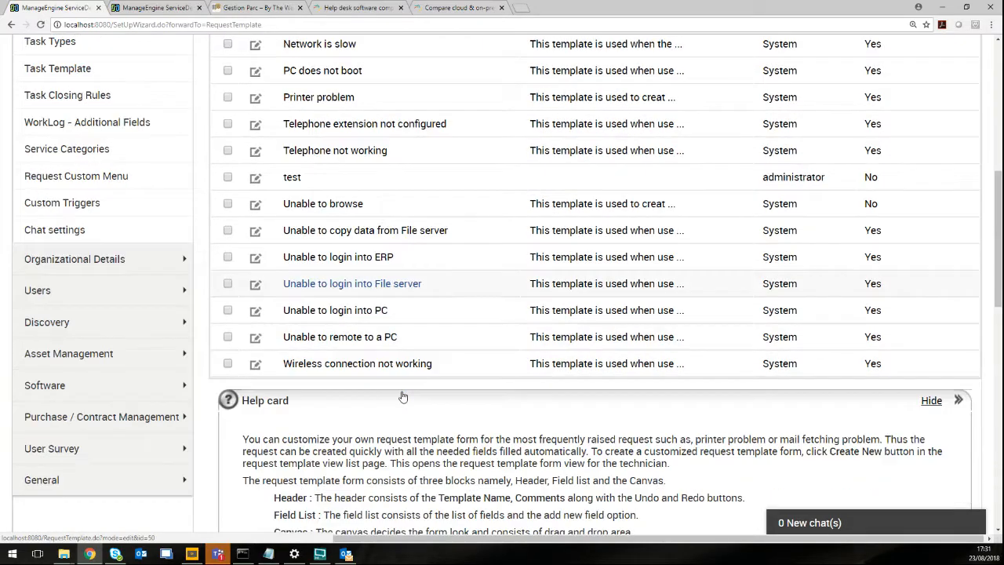
pyautogui.scroll(1, 331, 380)
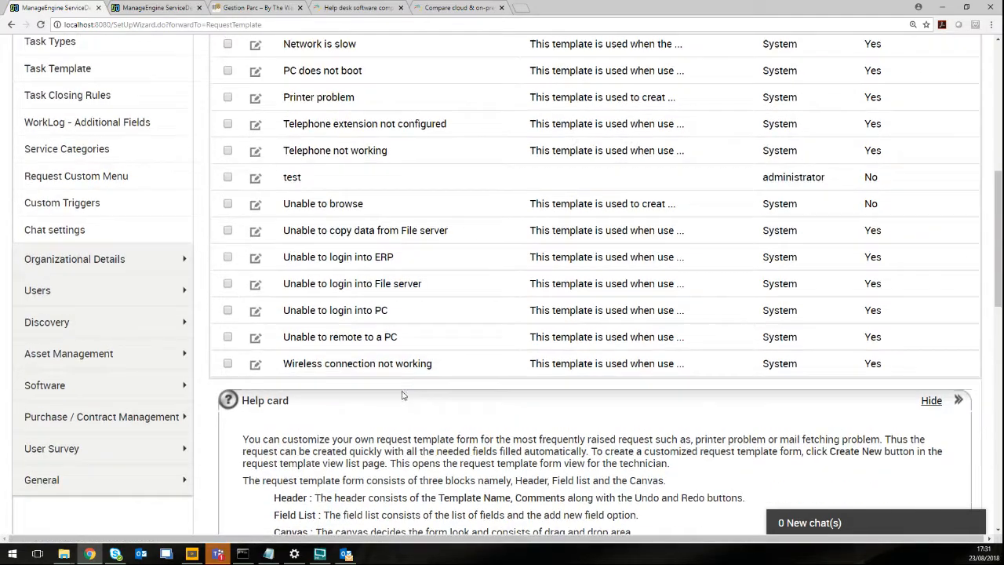
# Expand the Organizational Details group and open the Mail Server Settings page.
pyautogui.click(151, 263)
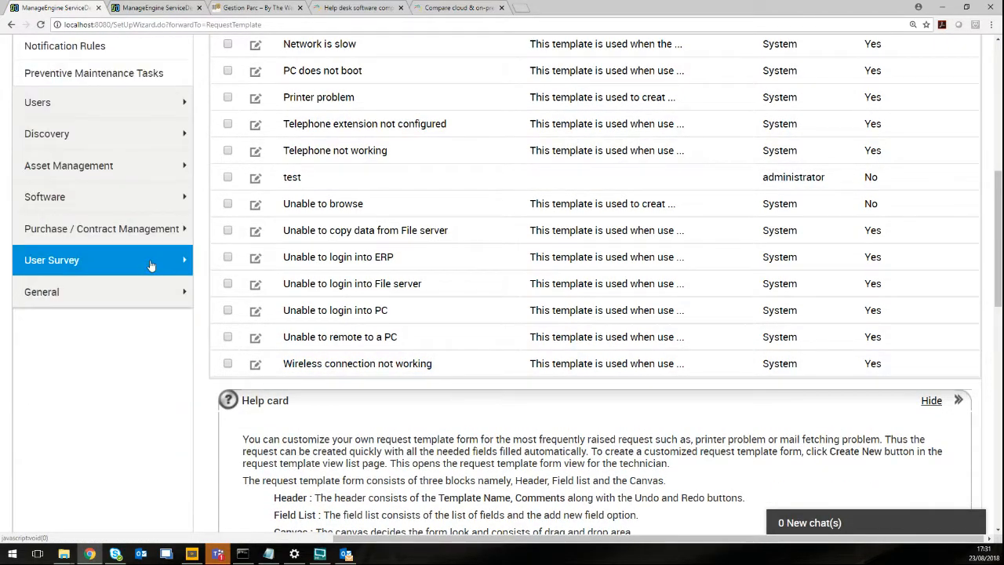
pyautogui.scroll(2, 154, 291)
pyautogui.scroll(4, 157, 290)
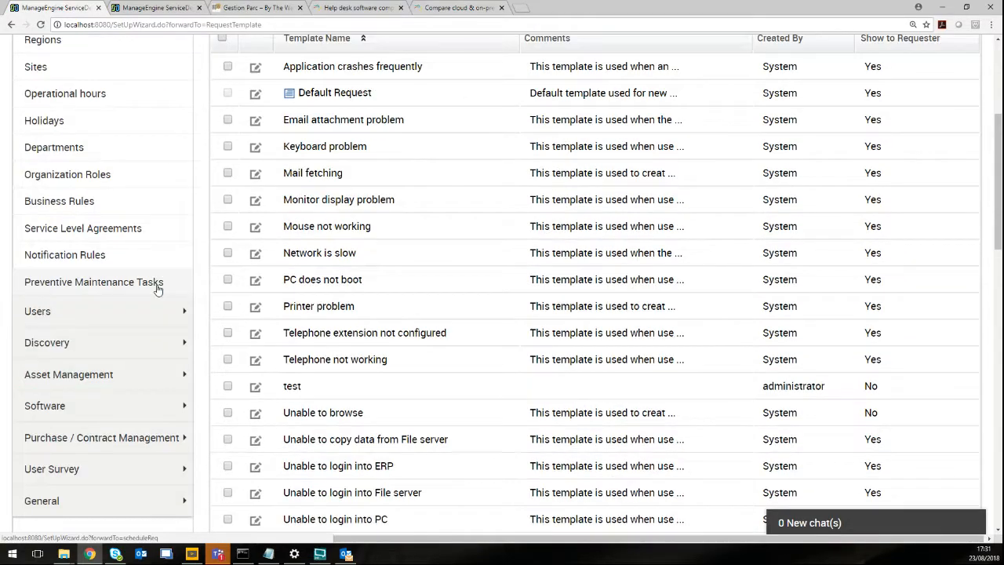
pyautogui.scroll(2, 157, 290)
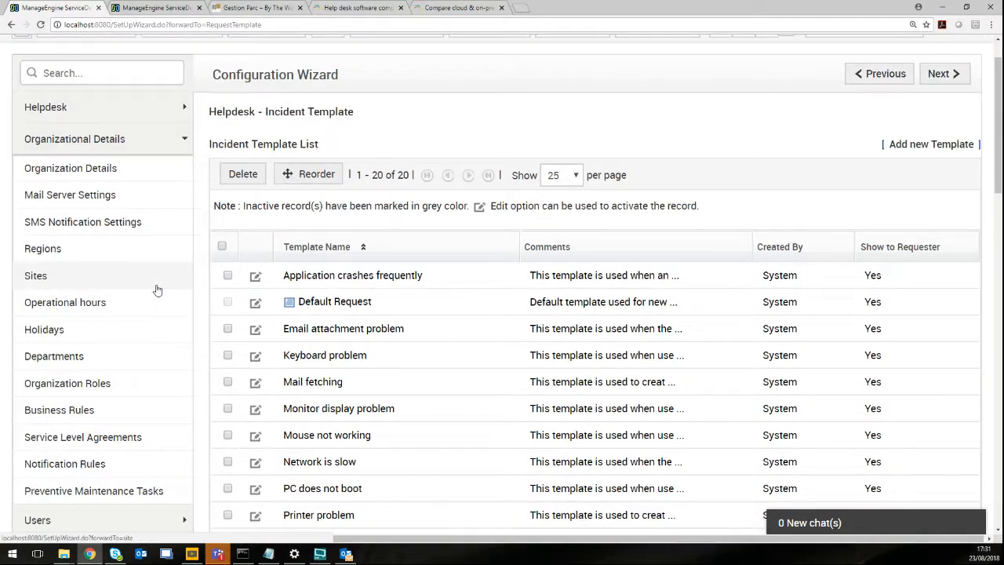
pyautogui.click(120, 196)
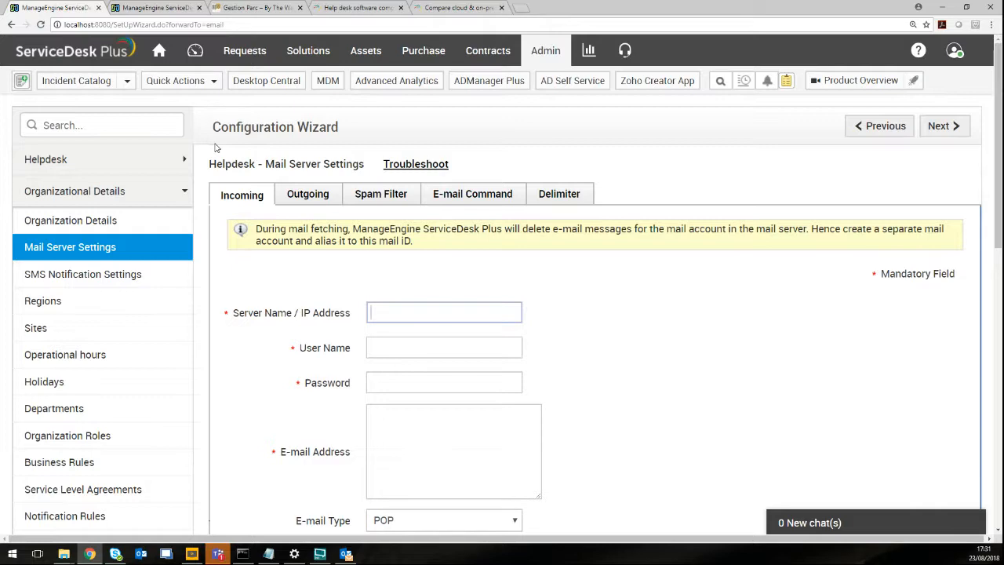
pyautogui.scroll(-3, 394, 296)
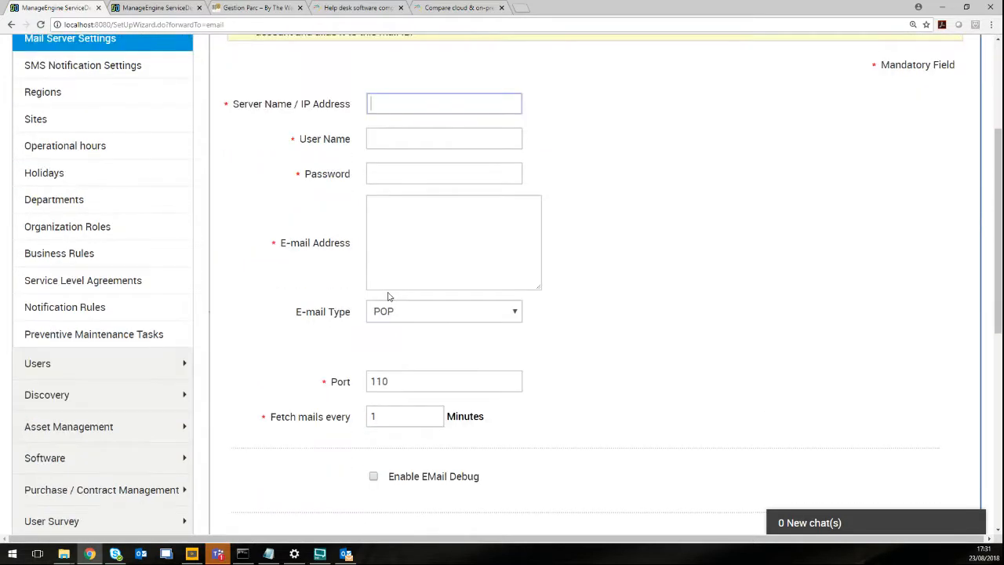
pyautogui.scroll(1, 372, 267)
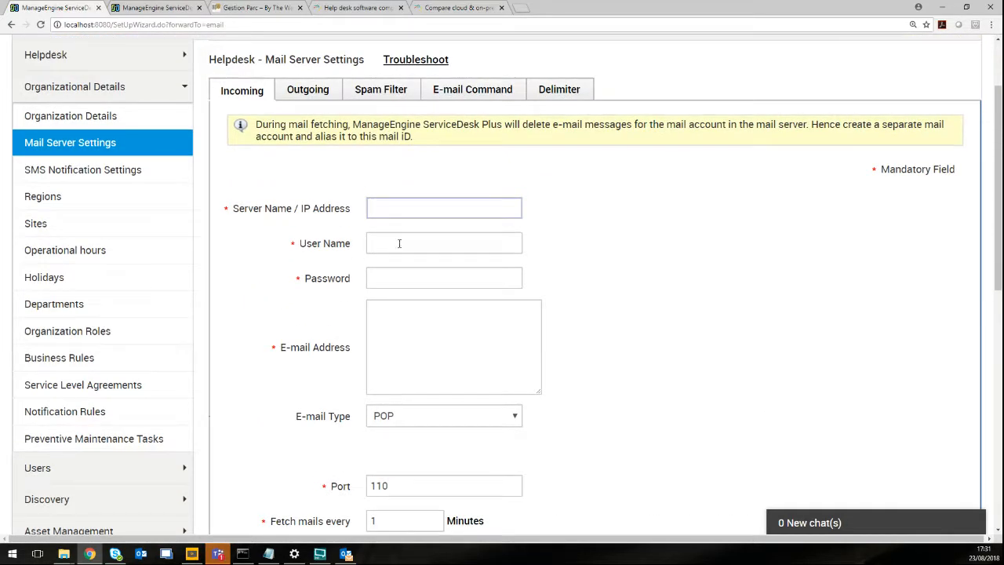
pyautogui.click(404, 243)
pyautogui.click(663, 266)
pyautogui.scroll(-1, 684, 278)
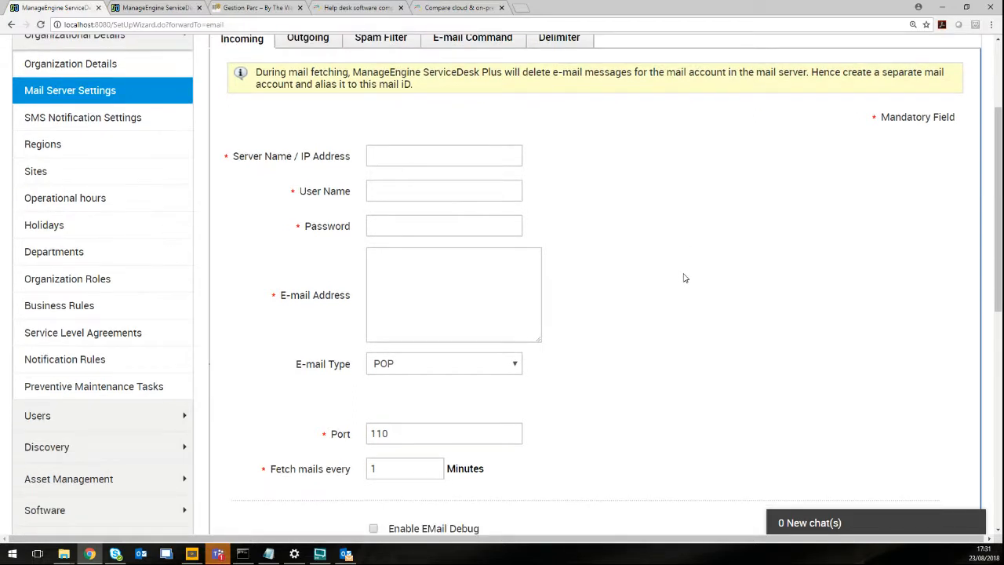
pyautogui.click(429, 284)
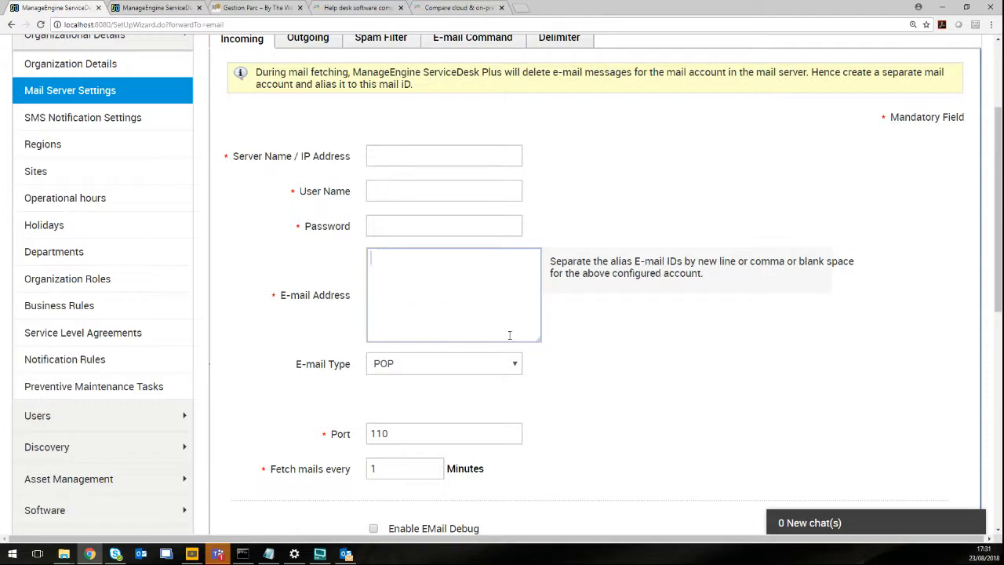
pyautogui.scroll(-3, 662, 367)
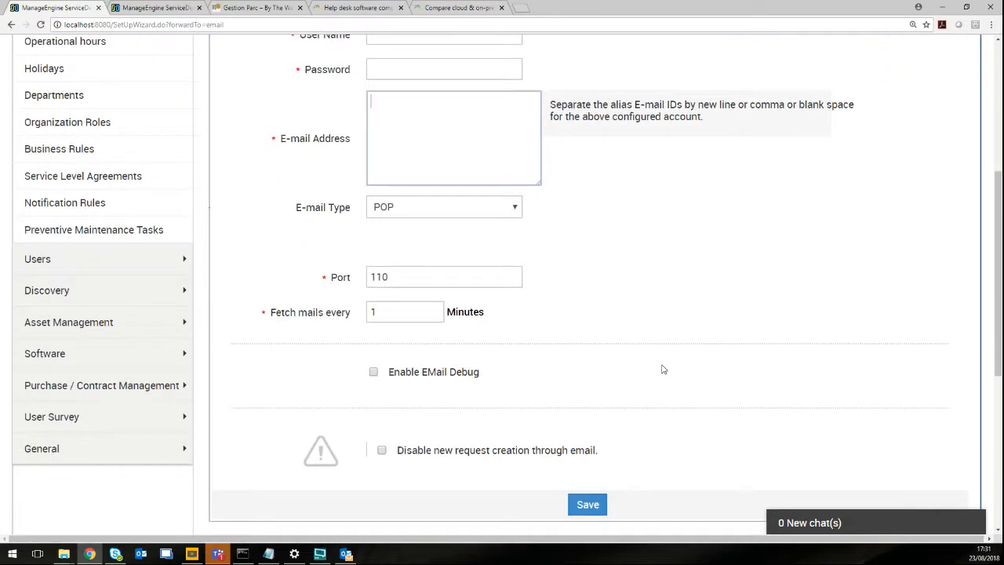
pyautogui.scroll(3, 663, 367)
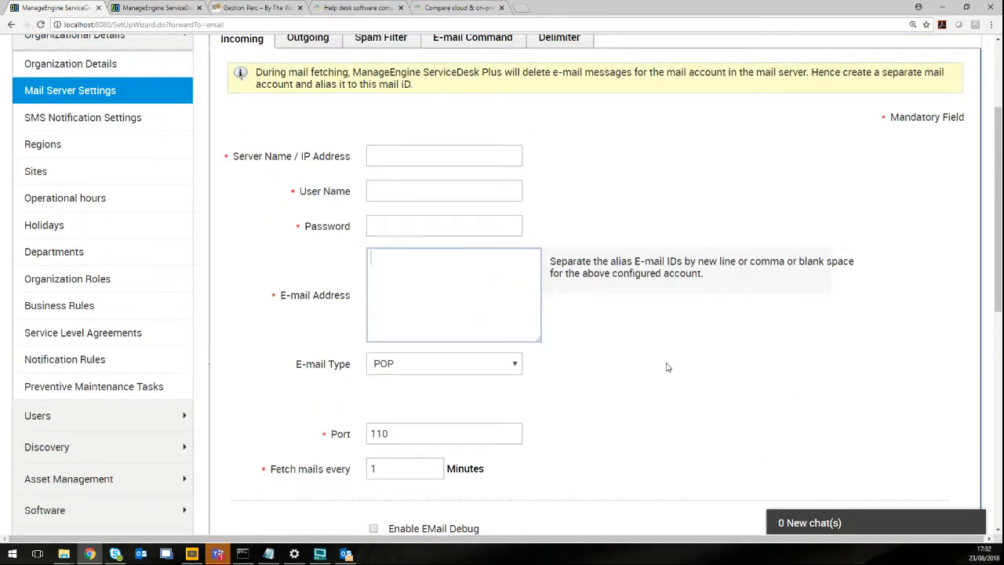
pyautogui.scroll(2, 667, 367)
pyautogui.scroll(-1, 667, 365)
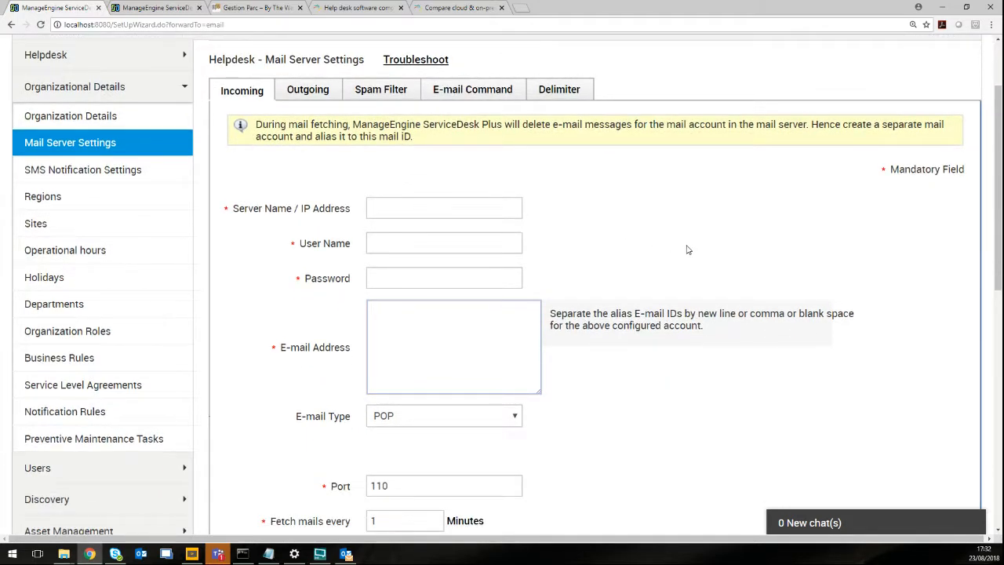
pyautogui.scroll(-7, 687, 250)
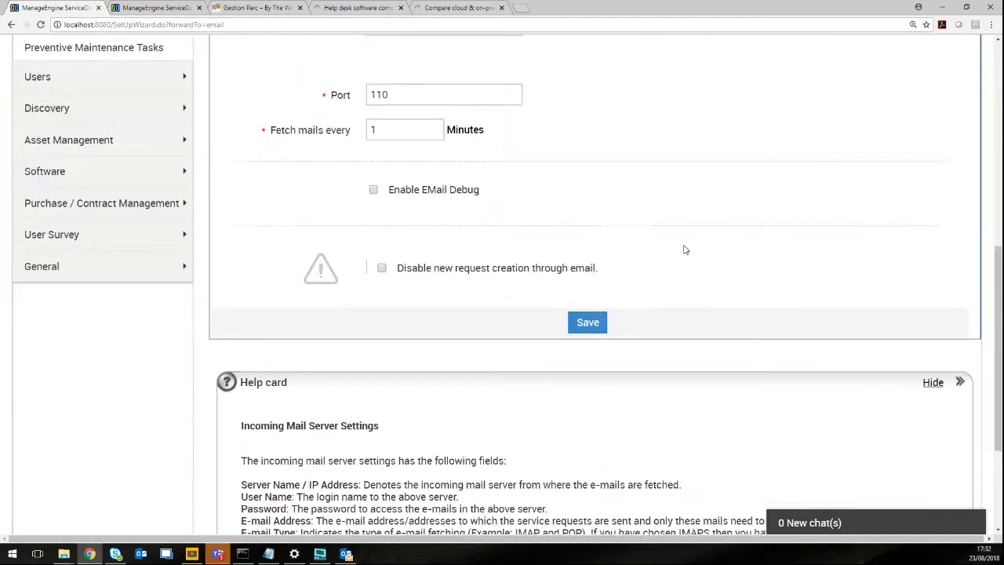
pyautogui.scroll(8, 684, 249)
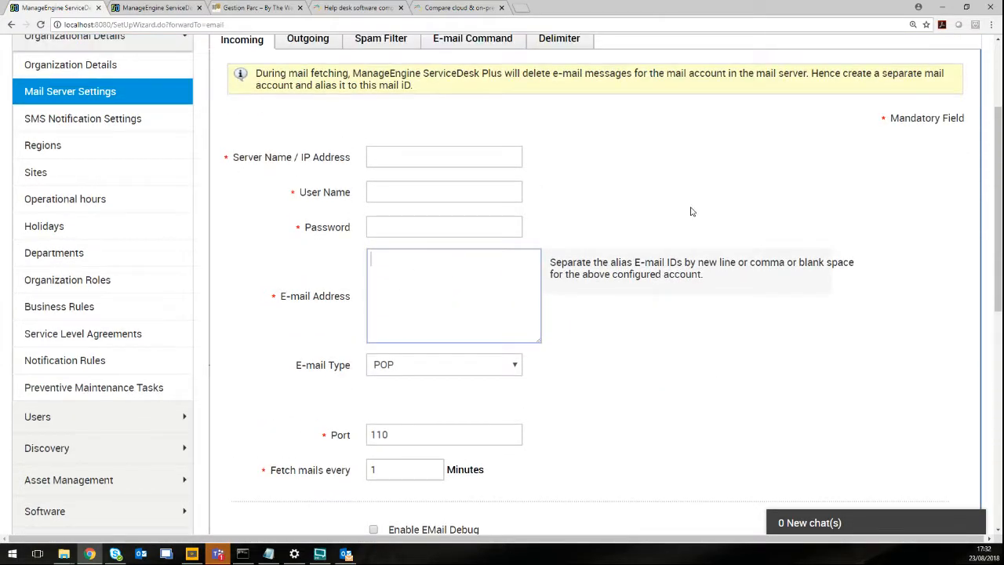
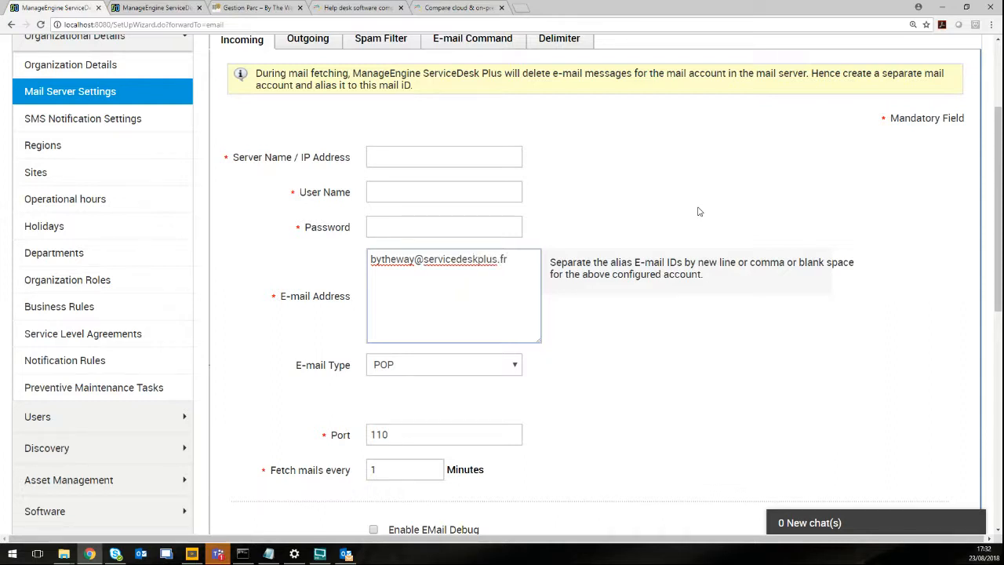
# Enter the service desk mailbox address as the incoming mail E-mail Address, correcting its part order.
pyautogui.moveTo(496, 266); pyautogui.dragTo(424, 262)
pyautogui.hotkey('ctrl', 'c')
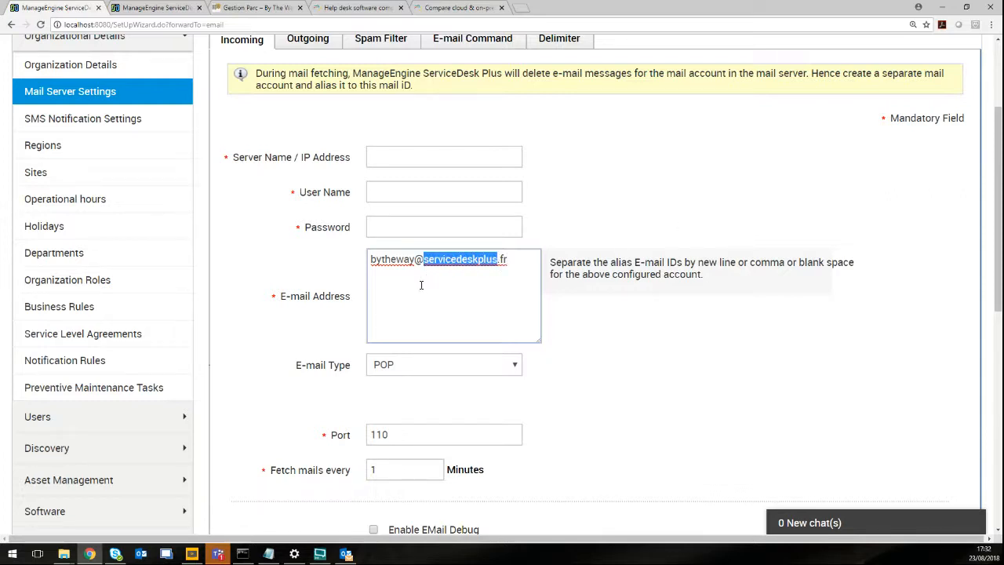
pyautogui.press('BackSpace')
pyautogui.hotkey('ctrl', 'v')
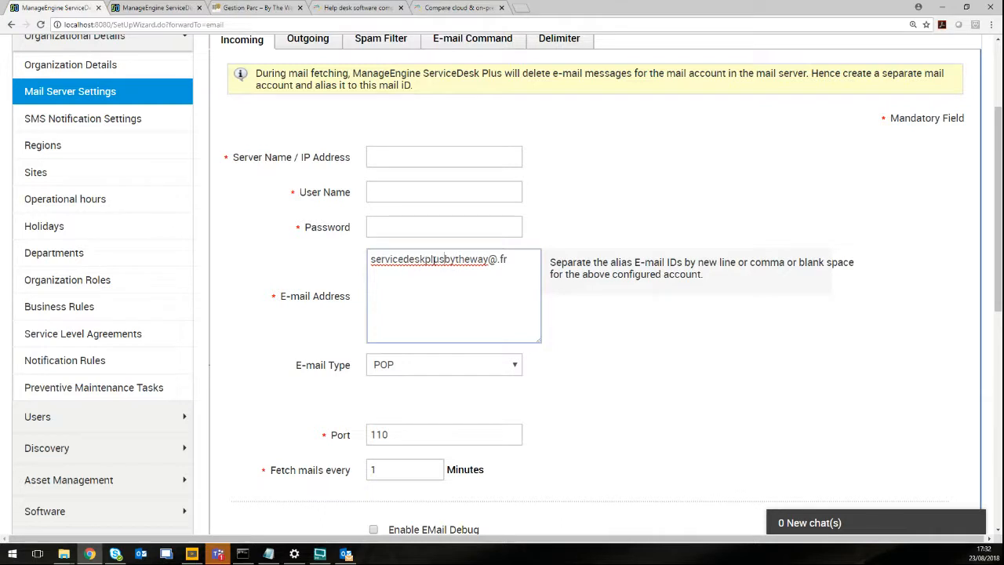
pyautogui.moveTo(489, 259); pyautogui.dragTo(445, 260)
pyautogui.hotkey('ctrl', 'c')
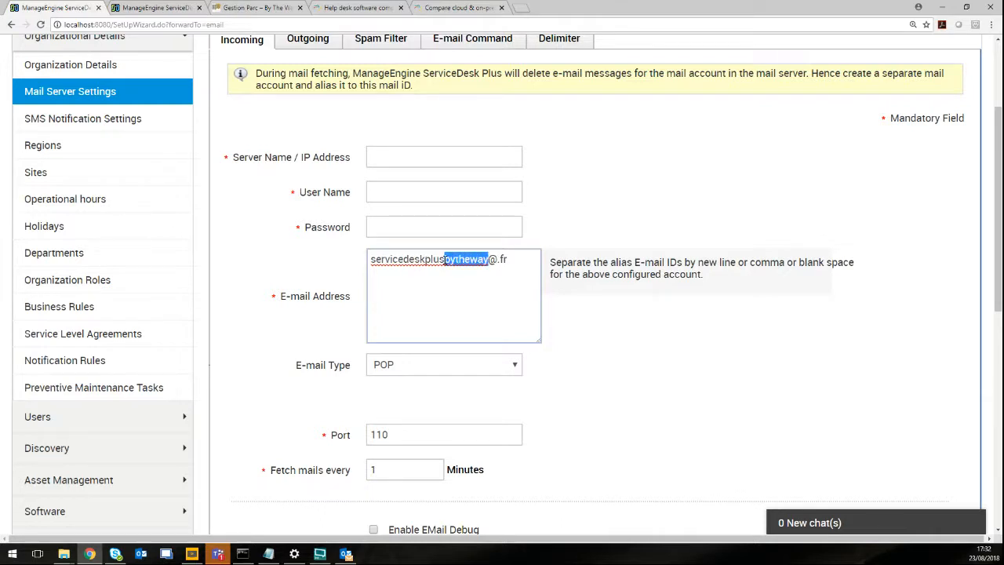
pyautogui.press('BackSpace')
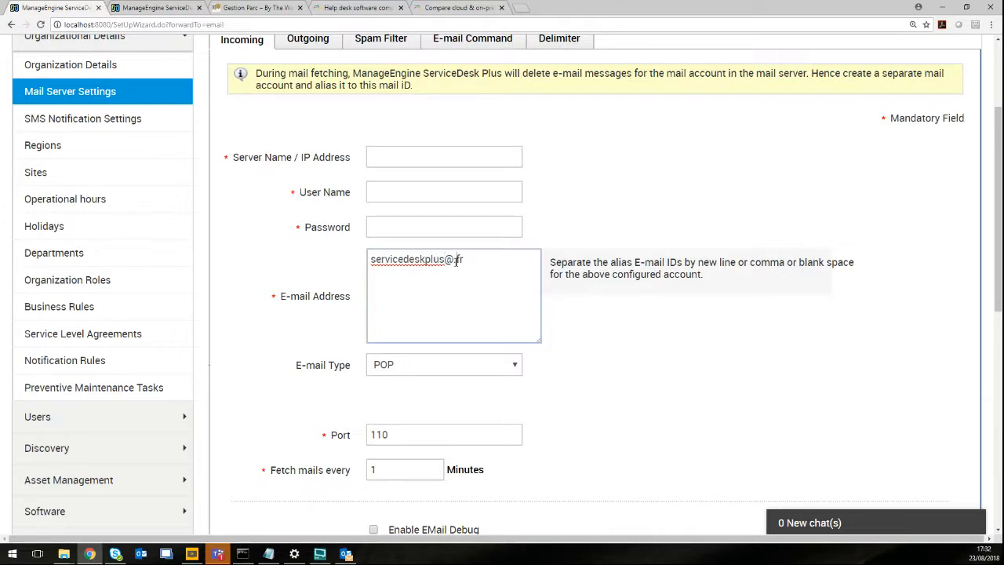
pyautogui.hotkey('ctrl', 'v')
pyautogui.click(711, 329)
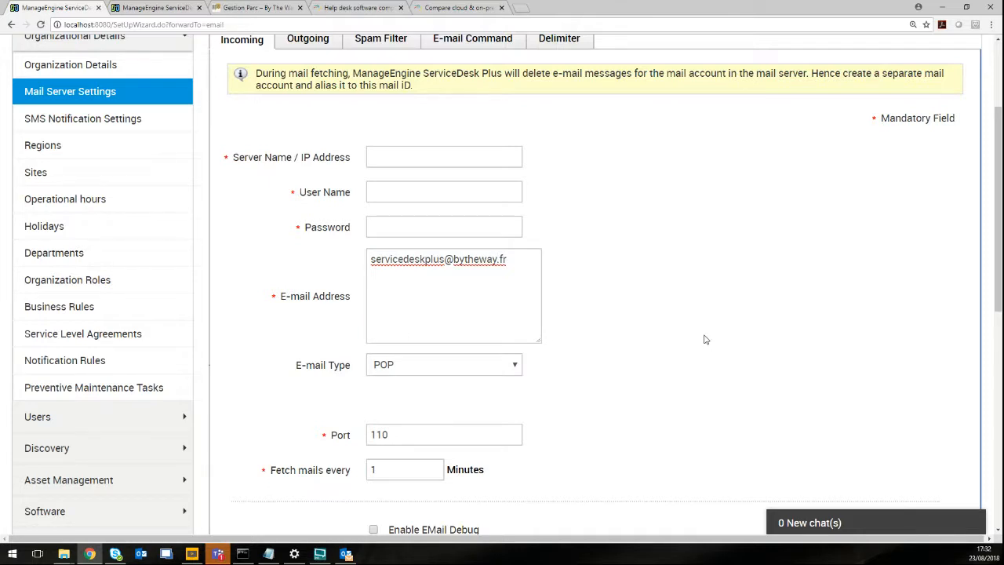
pyautogui.scroll(1, 704, 338)
# Check the Spam Filter rules and Delimiter settings, leaving the base delimiter at ##.
pyautogui.click(374, 93)
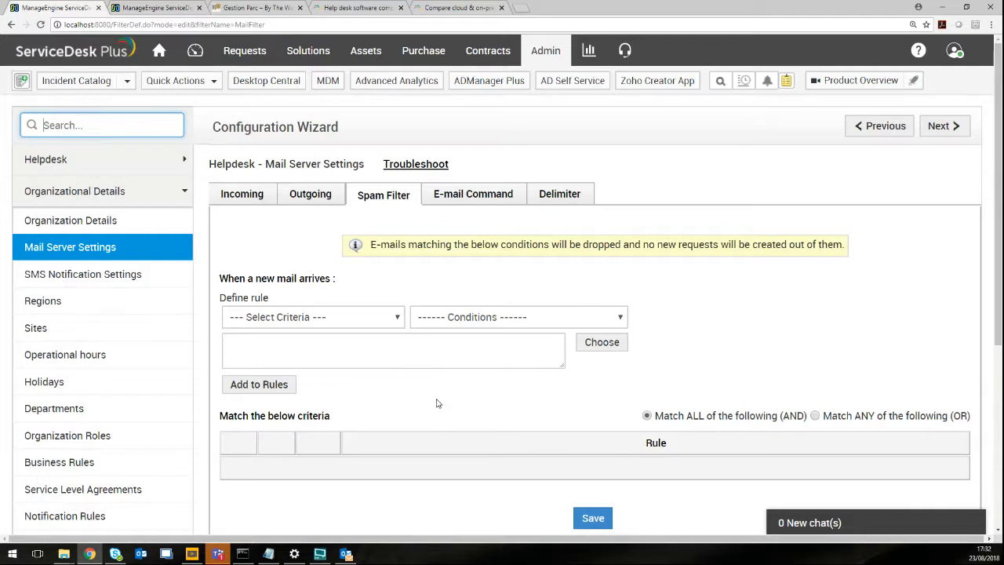
pyautogui.click(362, 365)
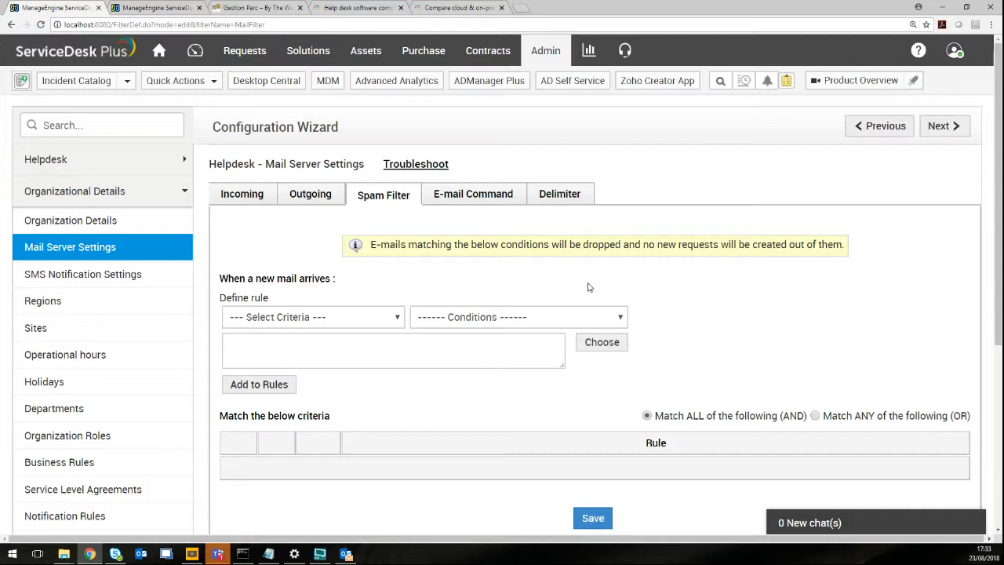
pyautogui.click(564, 197)
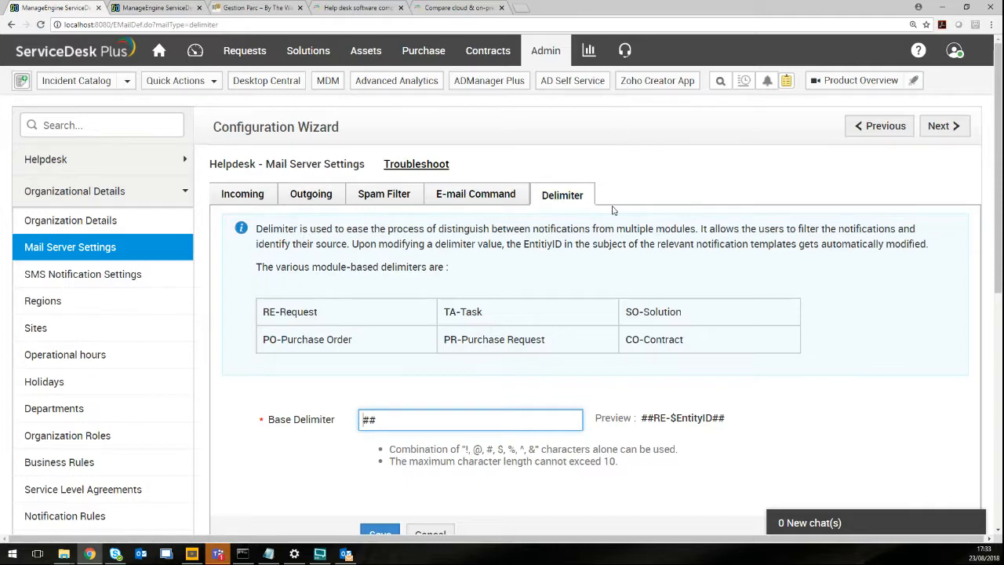
pyautogui.scroll(-2, 615, 235)
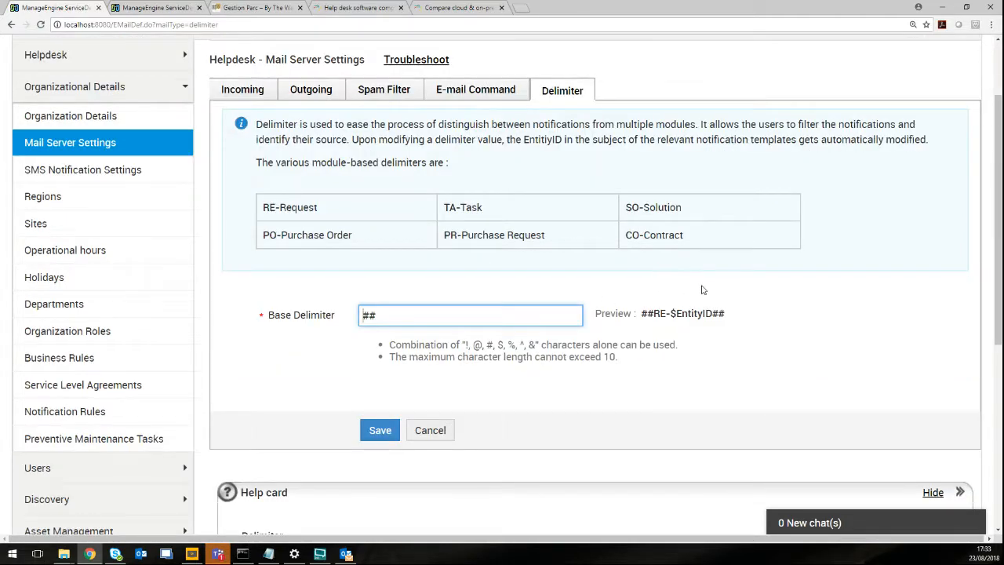
pyautogui.scroll(-4, 688, 328)
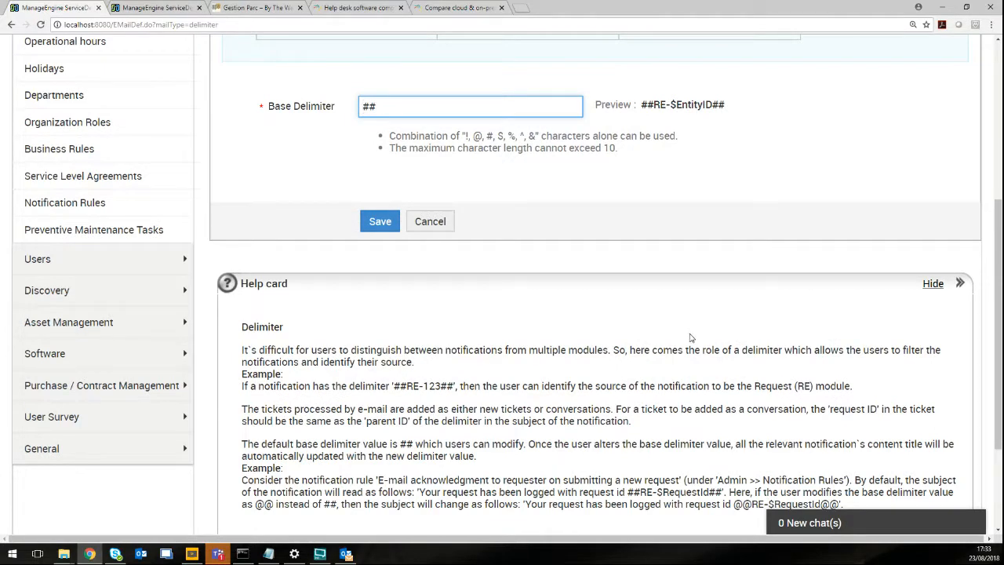
pyautogui.scroll(6, 688, 337)
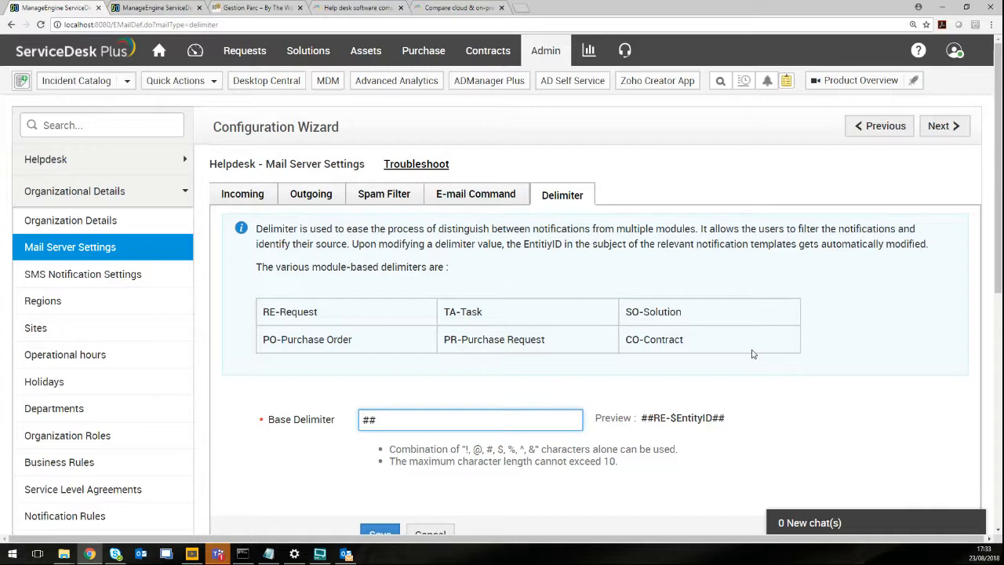
pyautogui.click(104, 362)
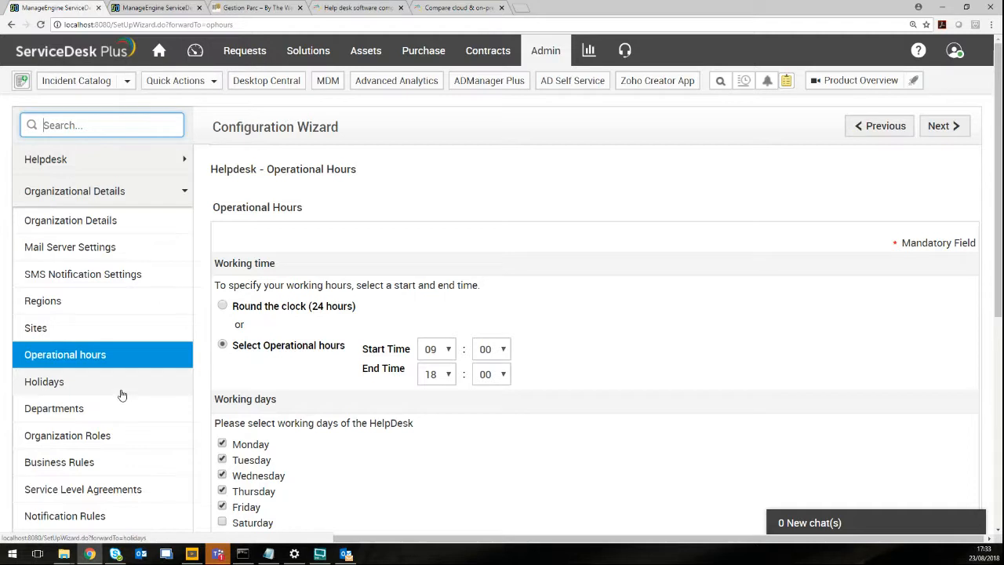
# Review the 09:00–18:00 Monday–Friday working hours, then collapse Organizational Details.
pyautogui.scroll(-2, 120, 329)
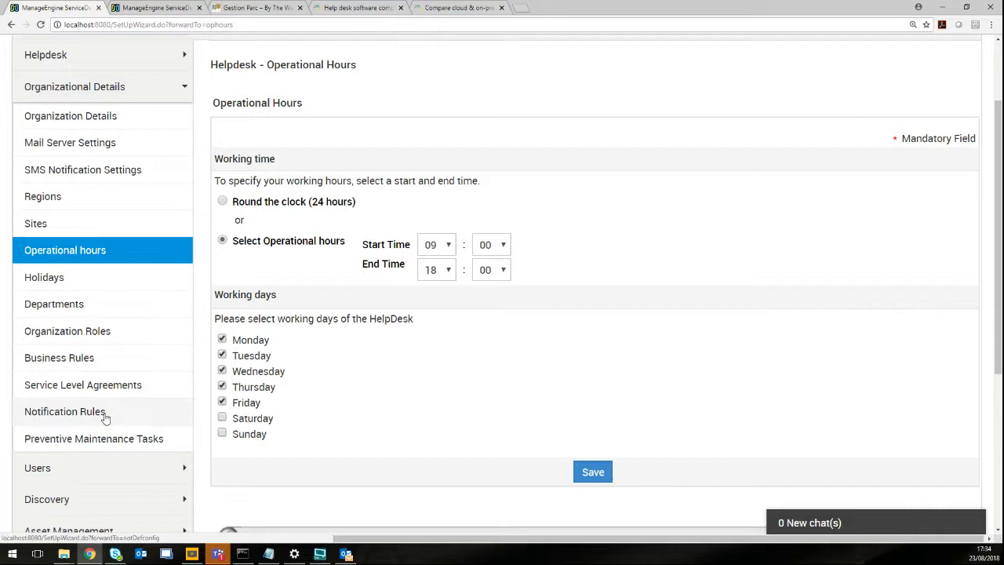
pyautogui.scroll(-1, 117, 311)
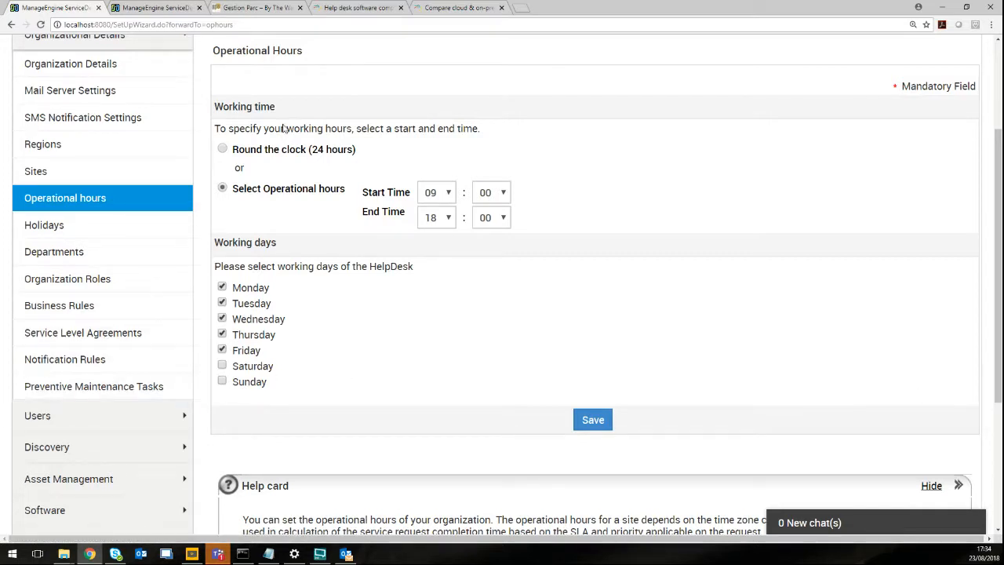
pyautogui.scroll(2, 480, 267)
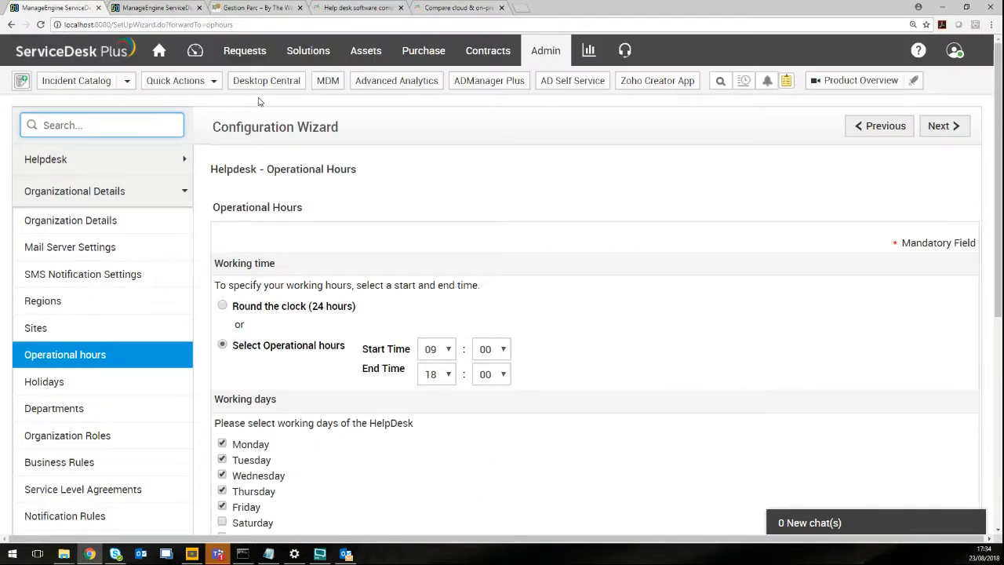
pyautogui.click(185, 202)
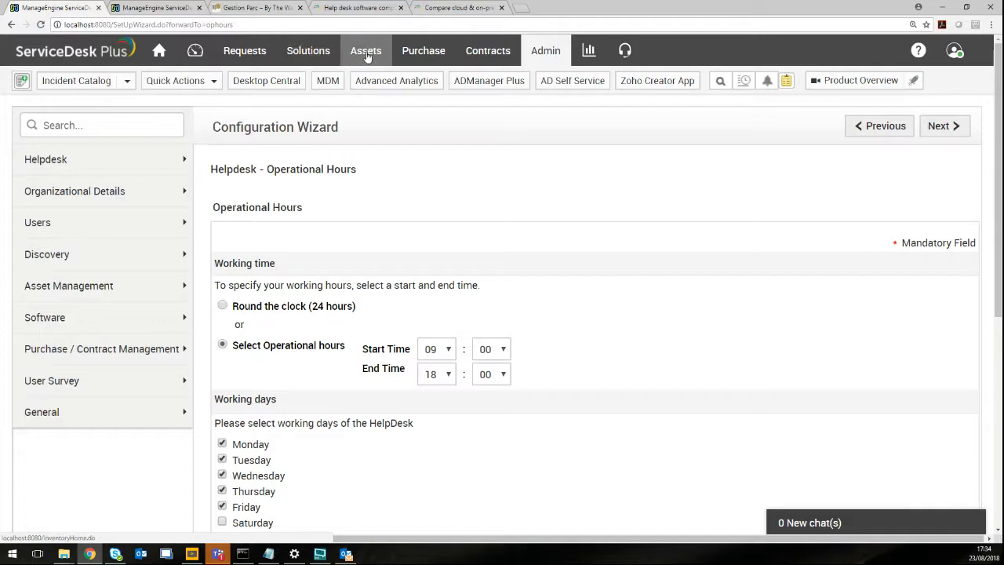
# In the demo instance, review the All Problems list, then open the 13-record All Changes list.
pyautogui.click(154, 12)
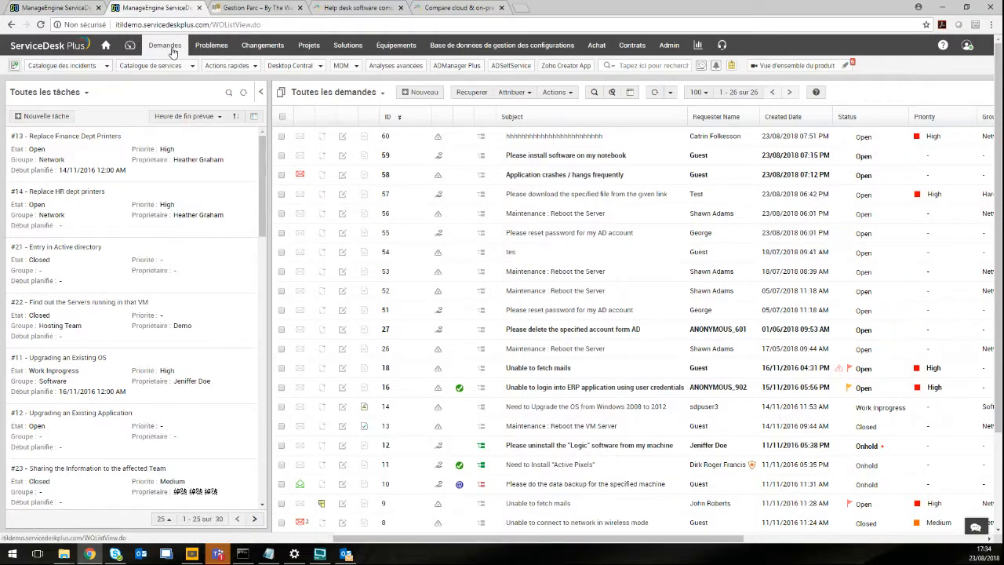
pyautogui.click(210, 49)
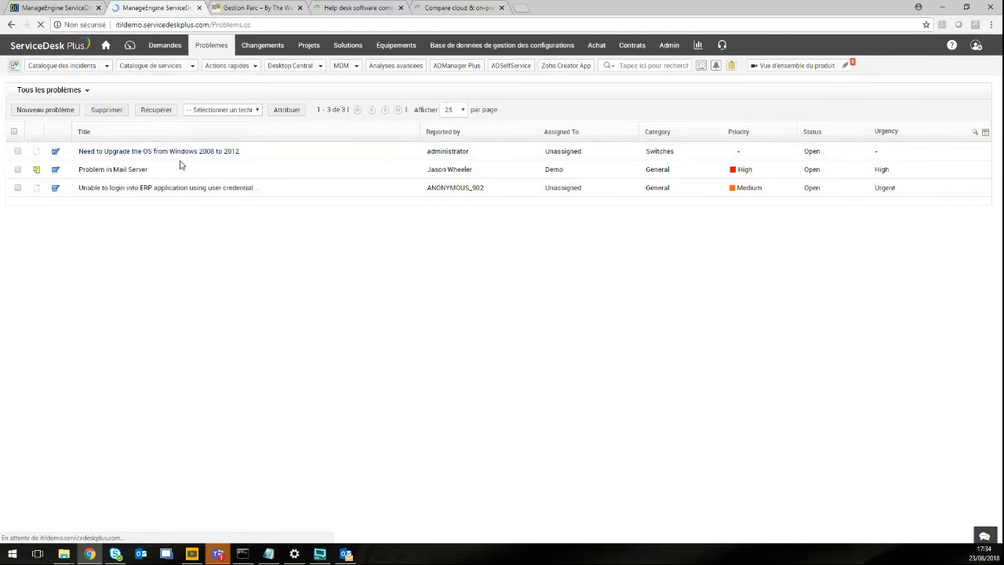
pyautogui.moveTo(183, 155)
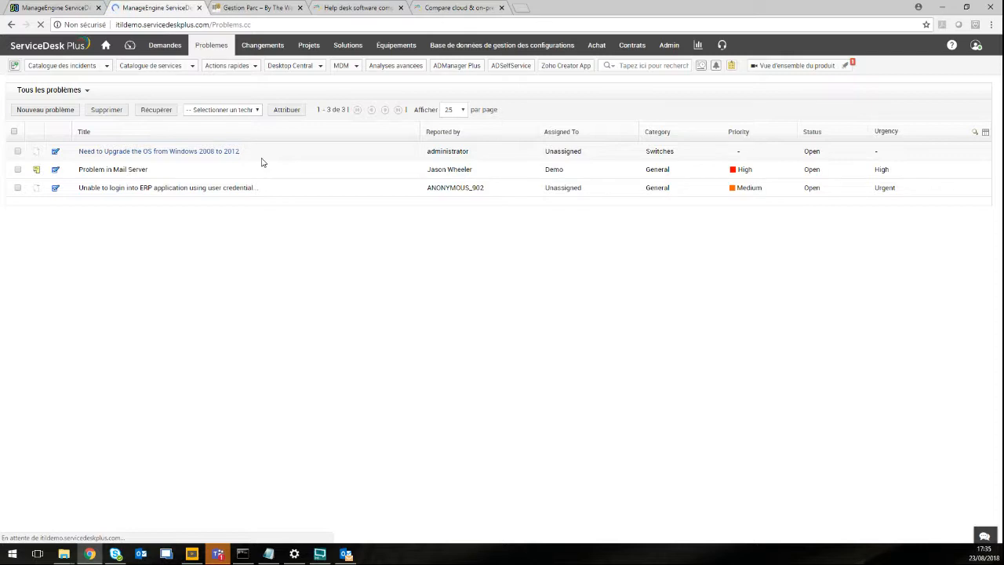
pyautogui.click(256, 47)
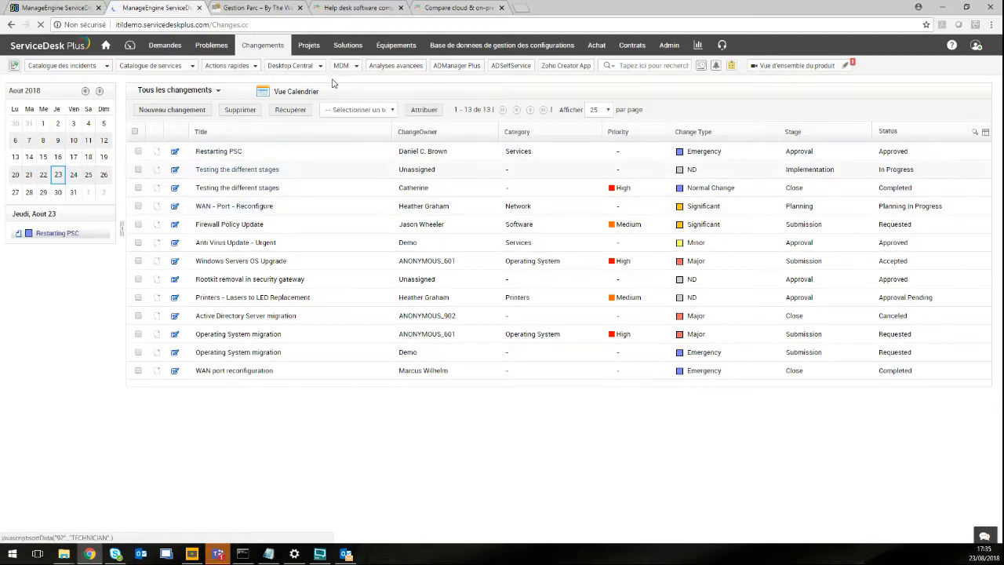
# Open the Projects list showing Windows Servers OS Upgrade and Upload a Website.
pyautogui.click(310, 49)
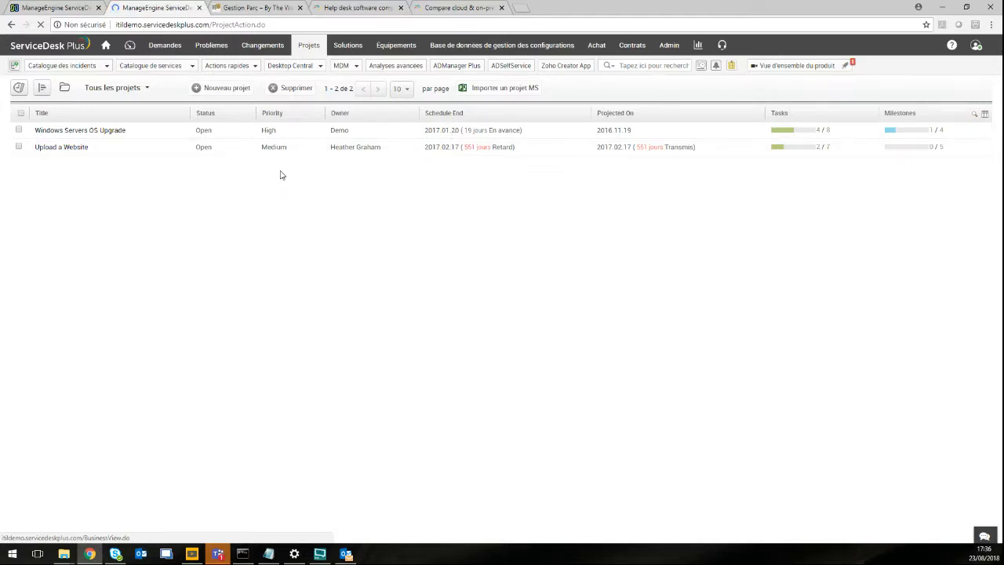
# Open the Windows Servers OS Upgrade project and look through its details.
pyautogui.click(73, 136)
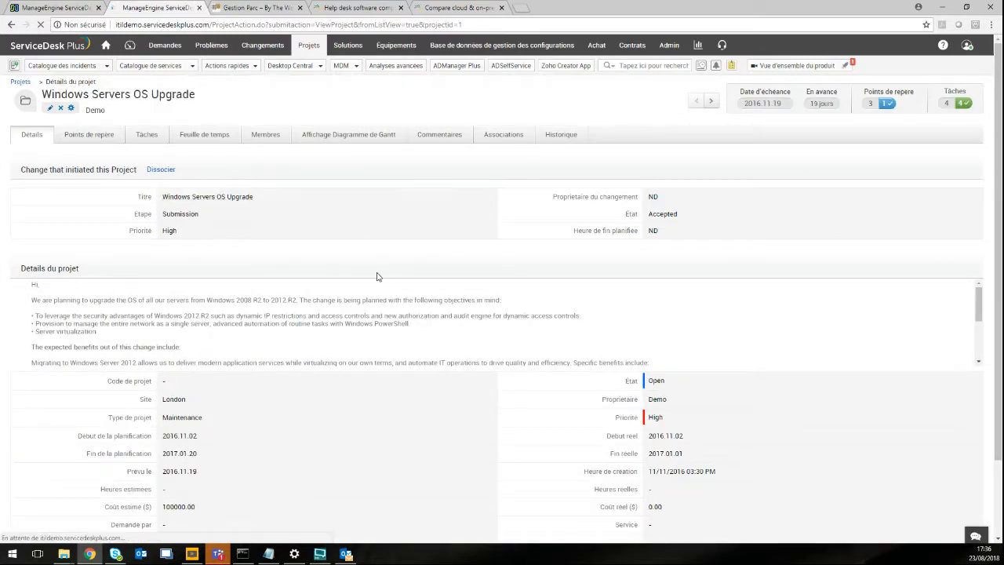
pyautogui.scroll(-5, 368, 291)
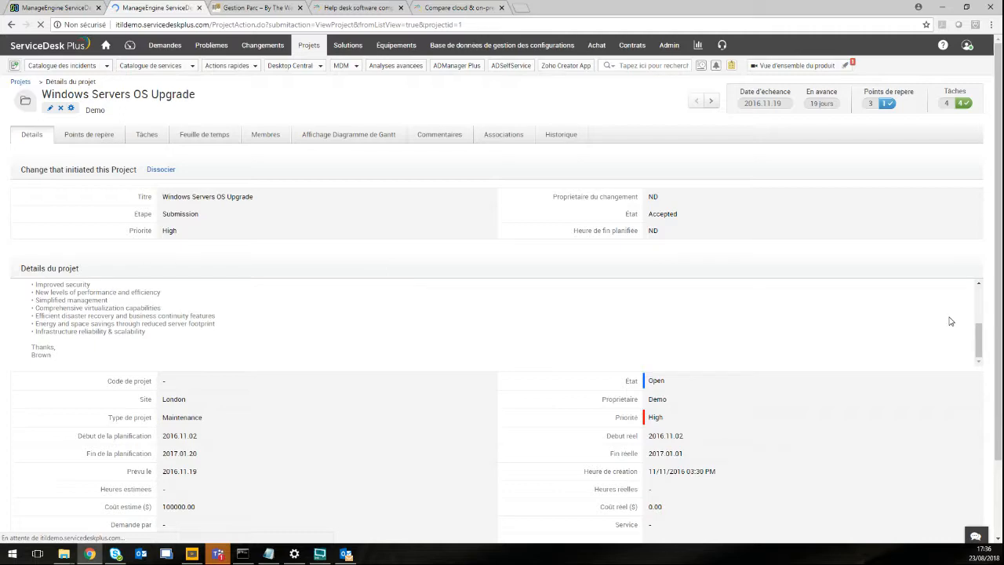
pyautogui.moveTo(999, 353); pyautogui.dragTo(963, 341)
# View the project's milestones, time sheet and Gantt chart, then open the Solutions list.
pyautogui.click(89, 135)
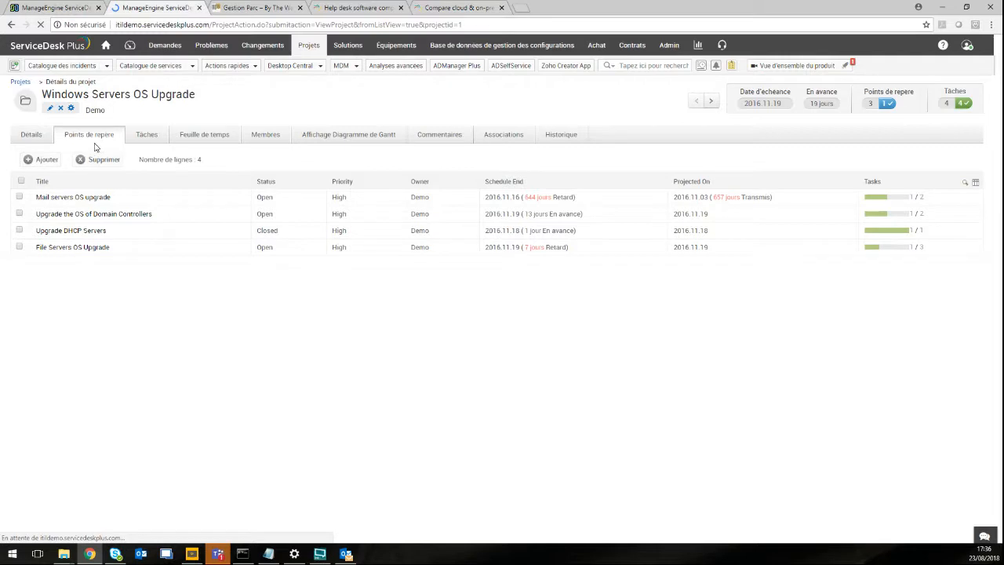
pyautogui.click(217, 137)
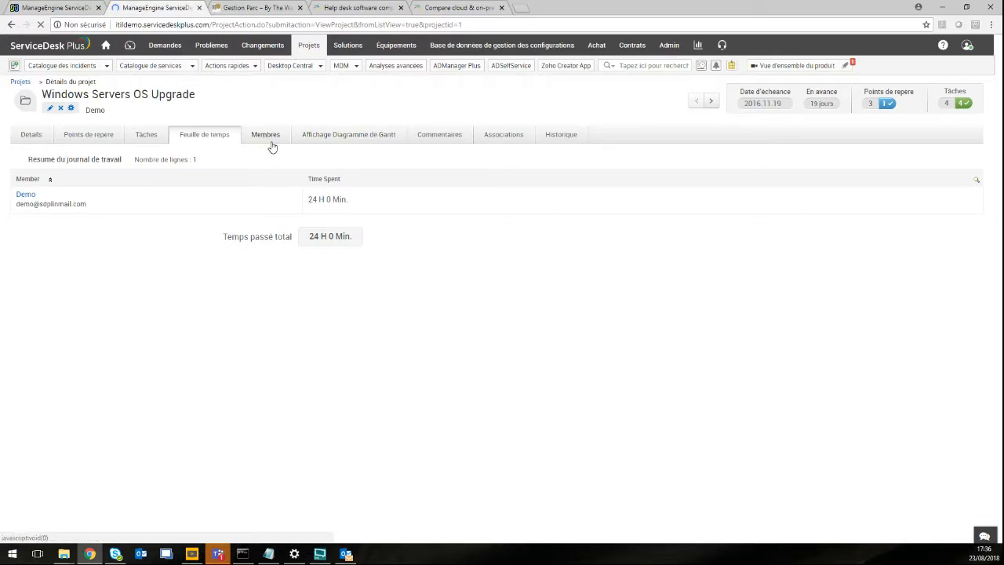
pyautogui.click(312, 142)
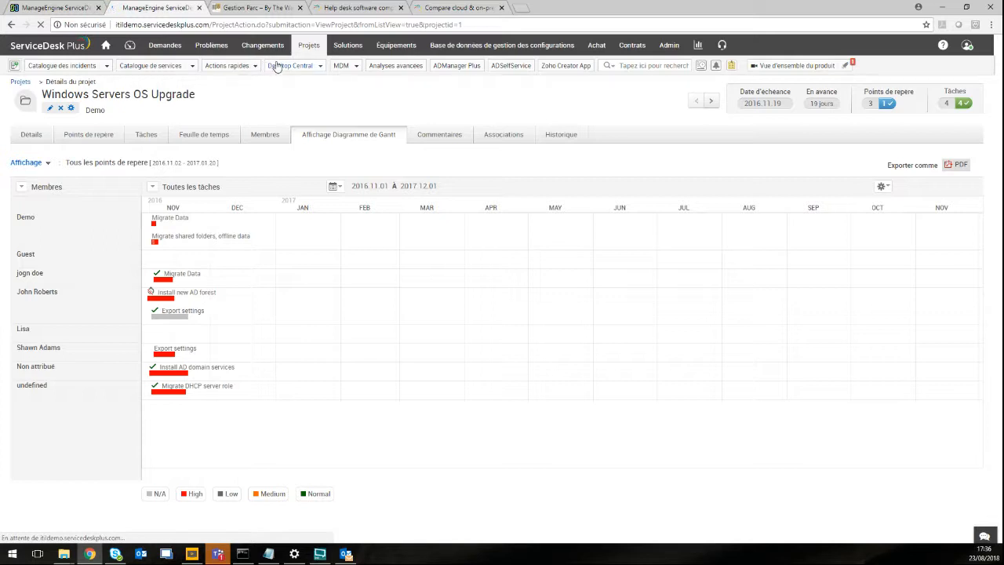
pyautogui.click(349, 45)
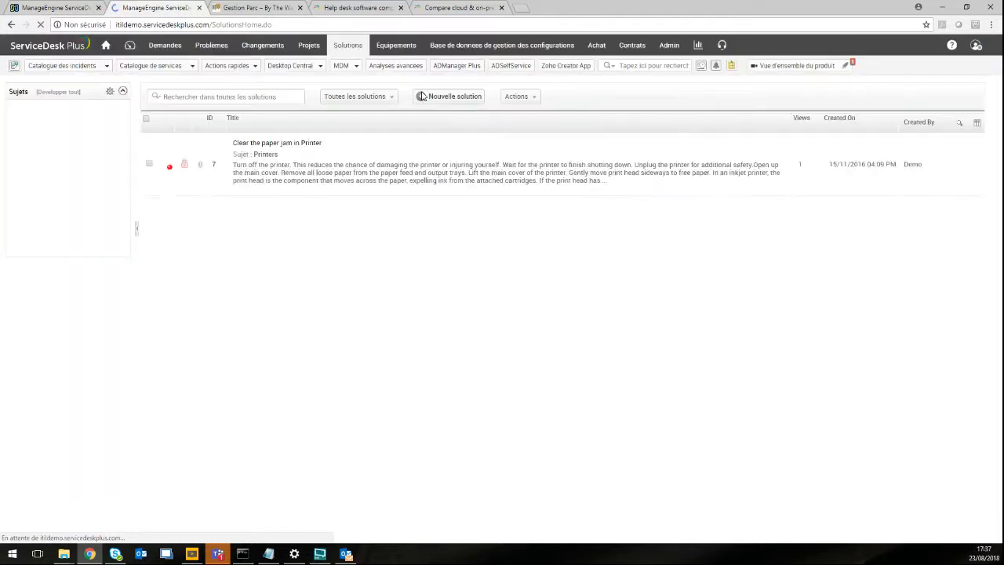
# Show the Equipements home, with 34 assets in stock and 15 workstations/servers detected.
pyautogui.click(417, 48)
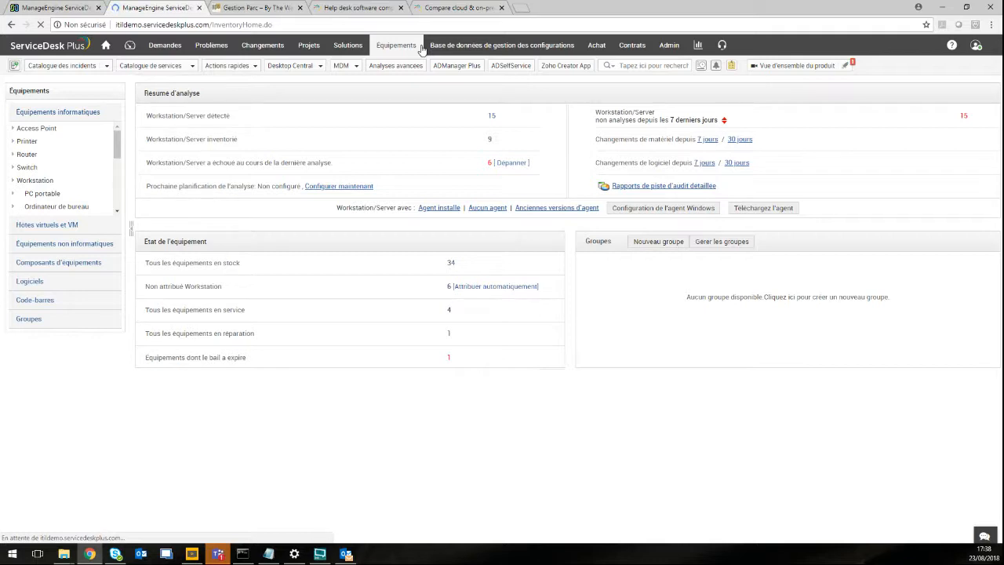
# Browse the laptop and desktop workstation lists and glance at the add-asset options.
pyautogui.click(43, 194)
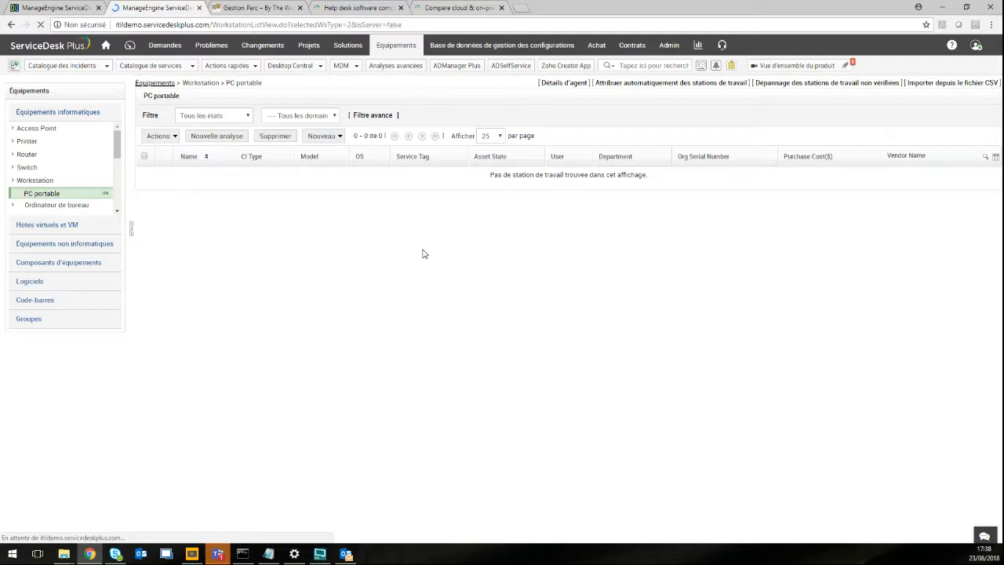
pyautogui.click(328, 135)
pyautogui.click(429, 225)
pyautogui.click(74, 205)
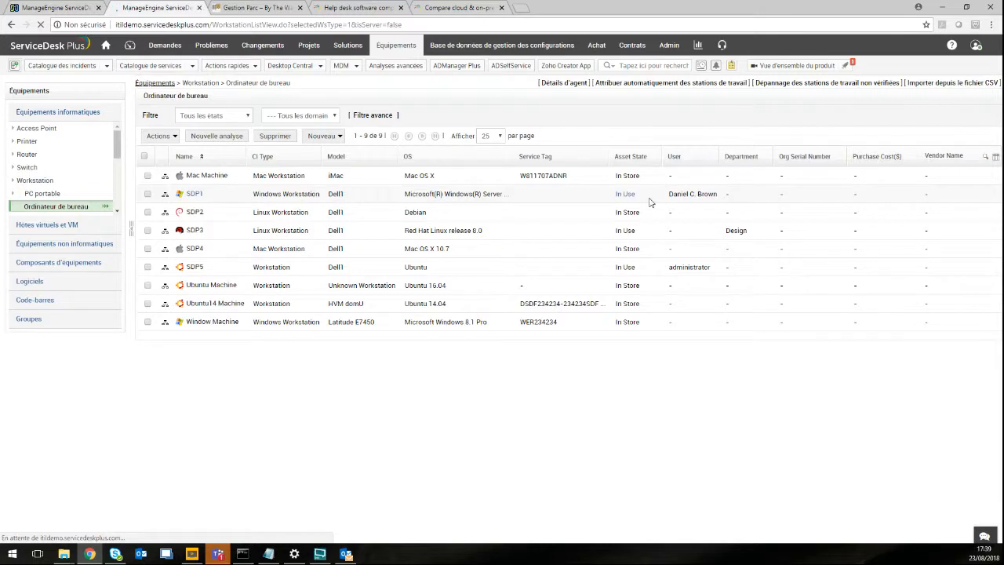
# Inspect workstation SDP1's hardware, linked contracts and remote control options, then open Achat purchase orders.
pyautogui.click(196, 197)
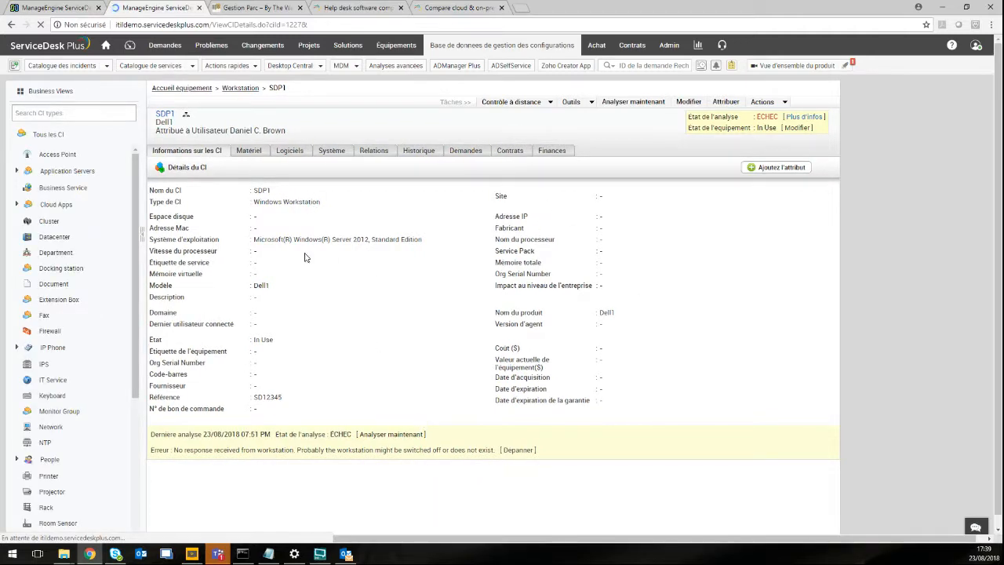
pyautogui.click(249, 151)
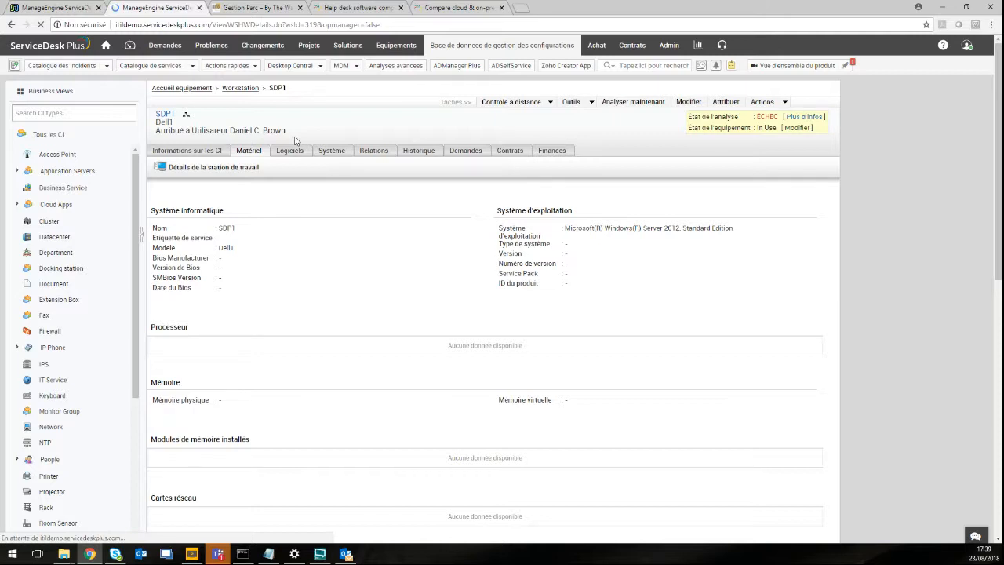
pyautogui.click(493, 150)
pyautogui.click(529, 106)
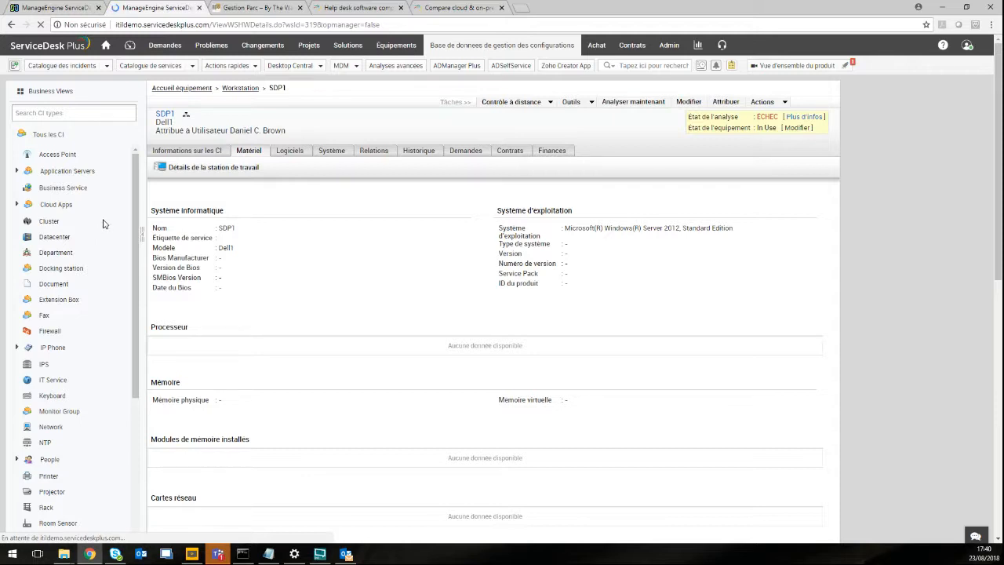
pyautogui.scroll(-3, 108, 226)
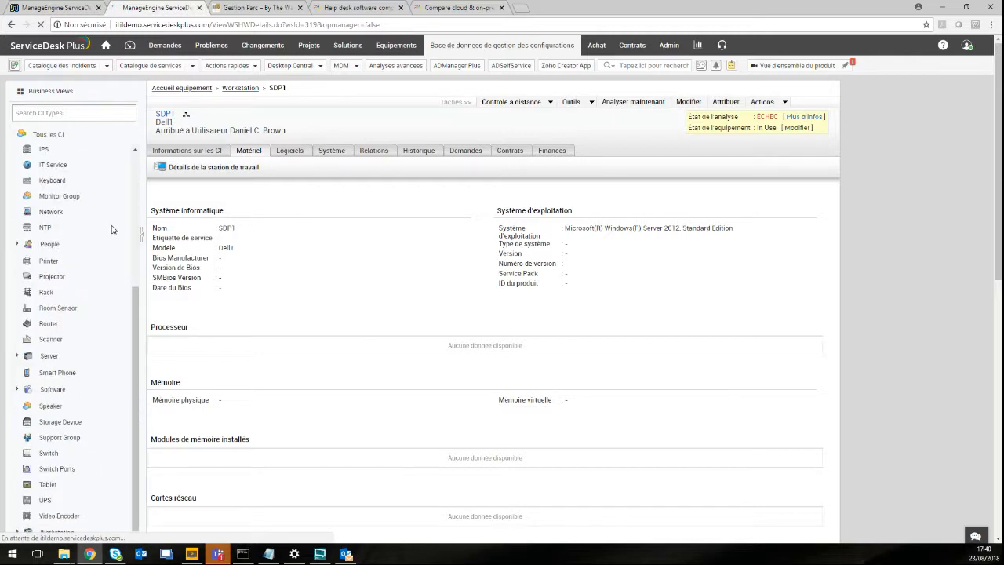
pyautogui.scroll(2, 119, 219)
pyautogui.scroll(1, 124, 206)
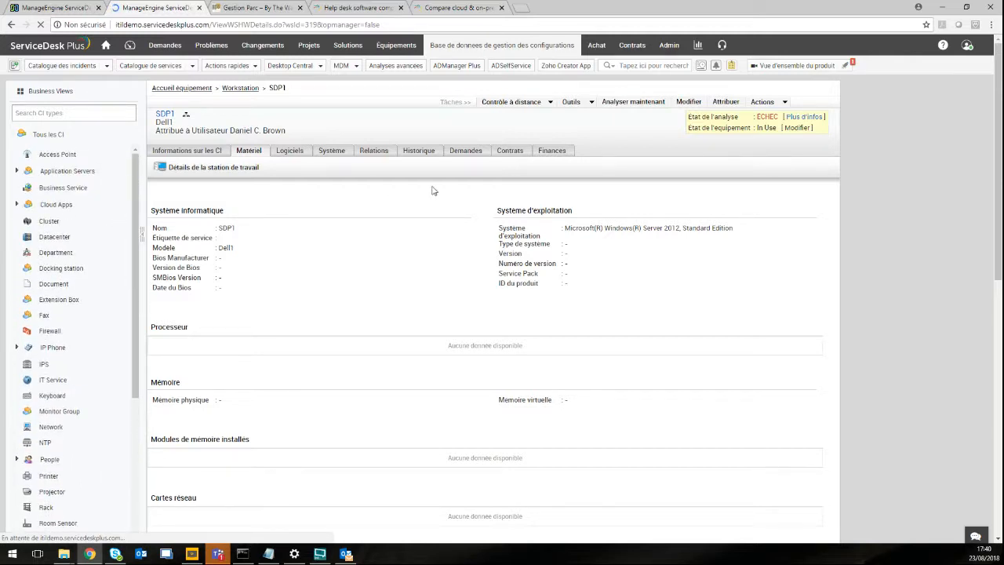
pyautogui.click(597, 47)
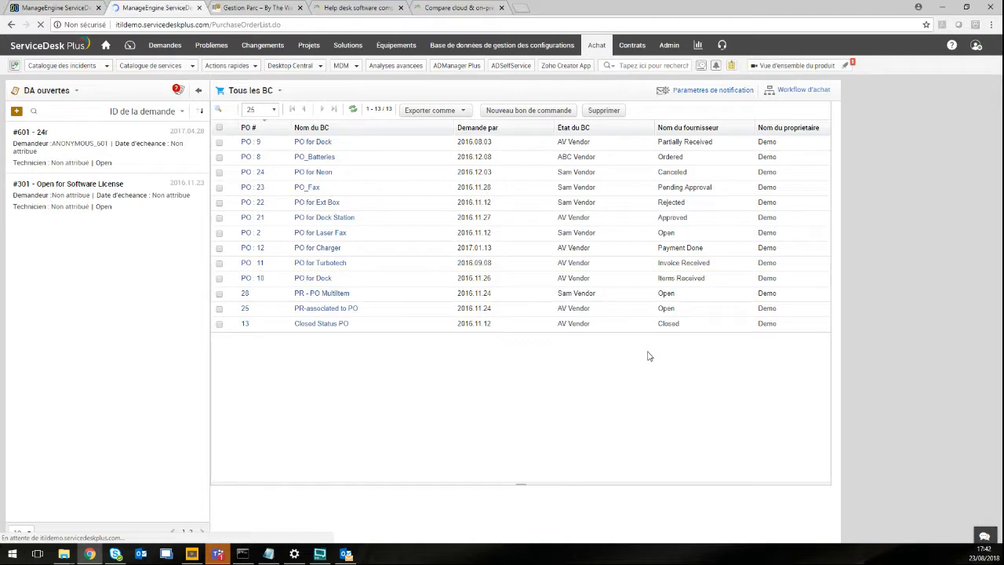
# List the 7 contracts, where iService (C-003) is the only one active until 2019.05.01.
pyautogui.click(637, 47)
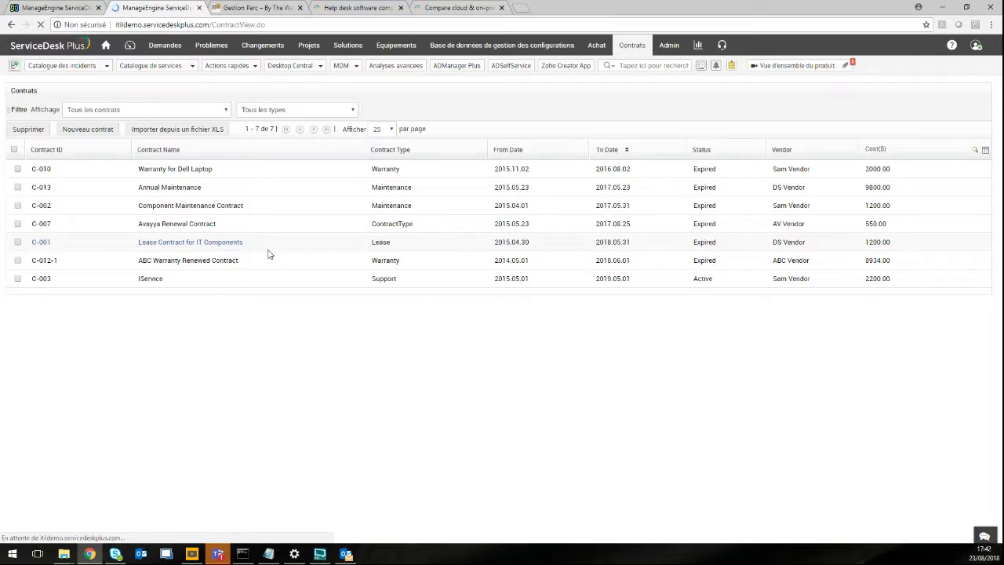
pyautogui.click(673, 47)
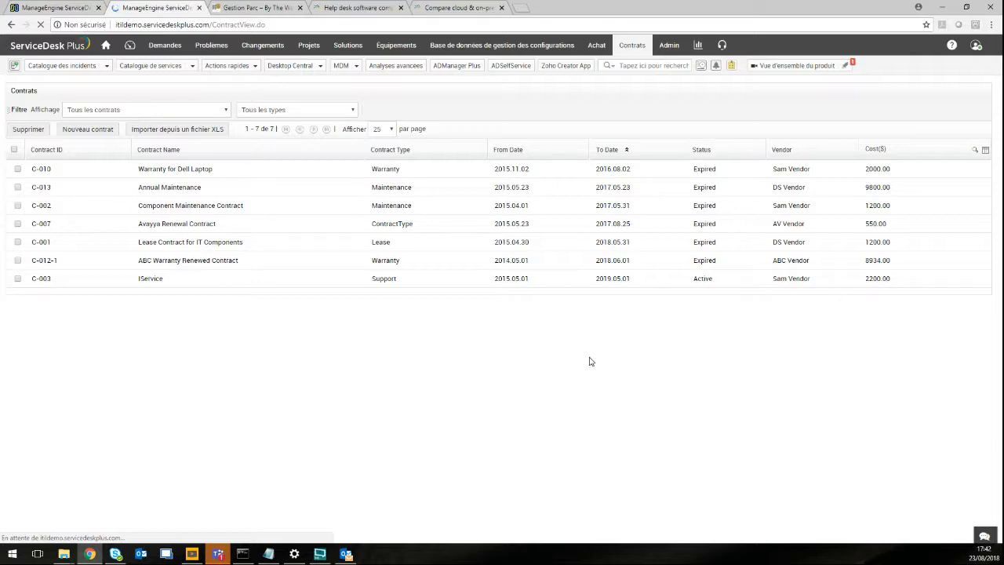
# Switch to the Gestion Parc browser tab and load the By The Way home page via Accueil.
pyautogui.click(266, 8)
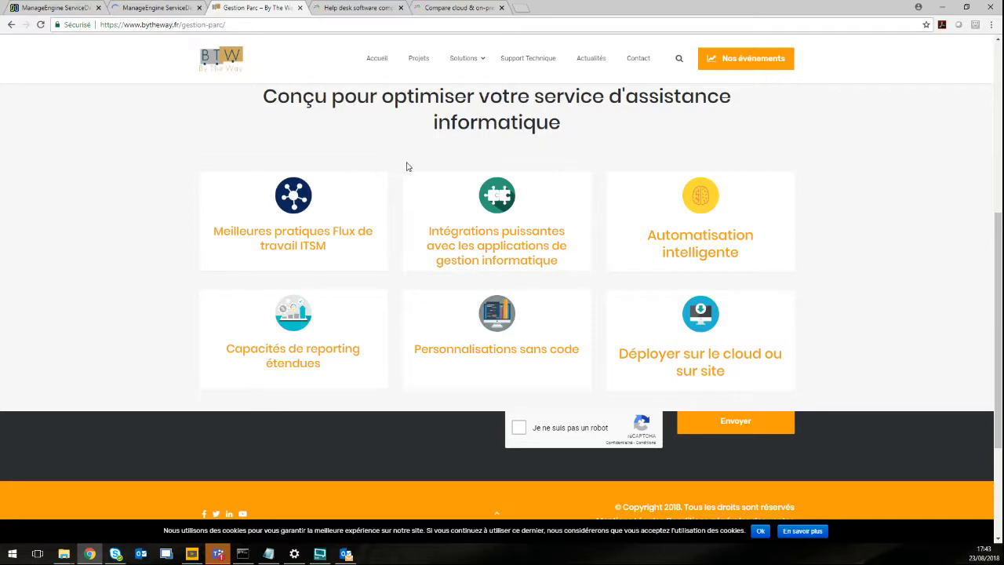
pyautogui.click(372, 63)
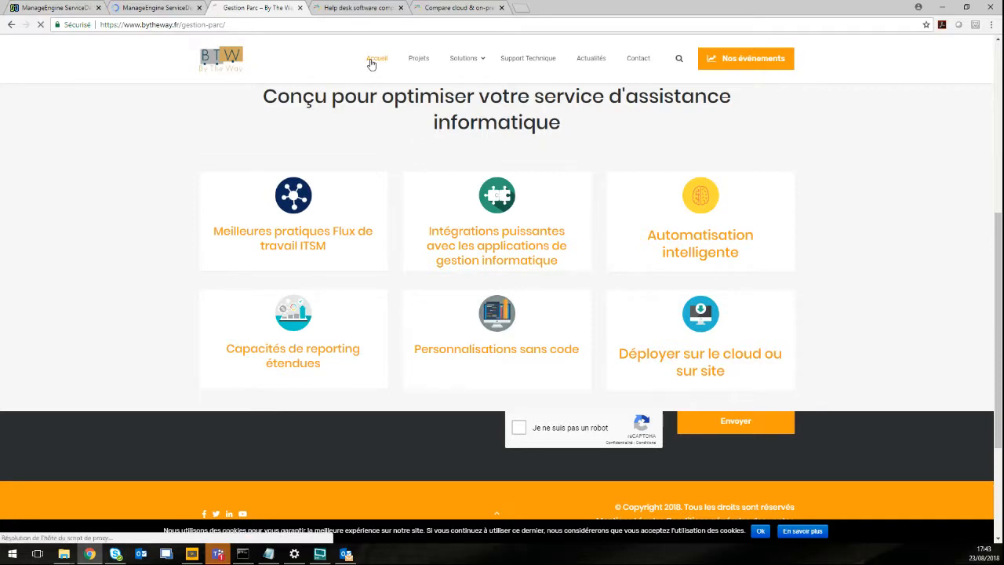